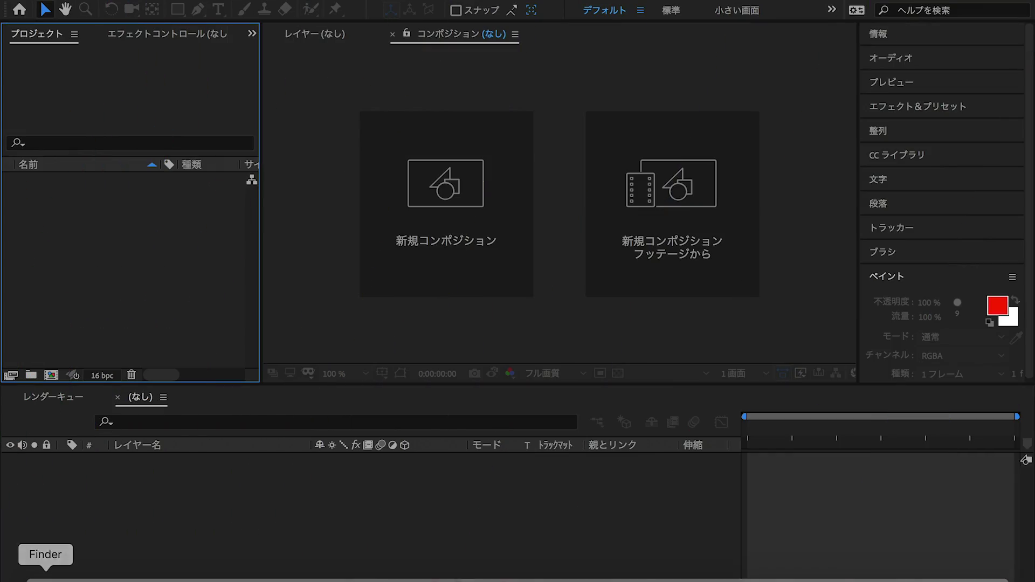
Drag シーケンス 02.mp4 from the tutorial folder in Finder into the Project panel.
{"action": "left_click", "coordinate": [46, 570]}
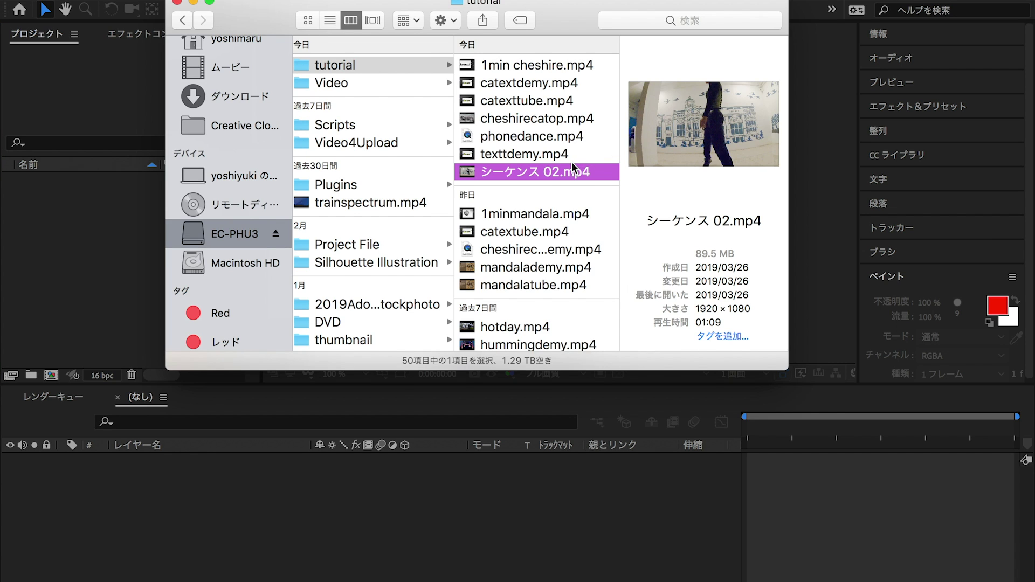
{"action": "left_click_drag", "start_coordinate": [561, 171], "coordinate": [64, 278]}
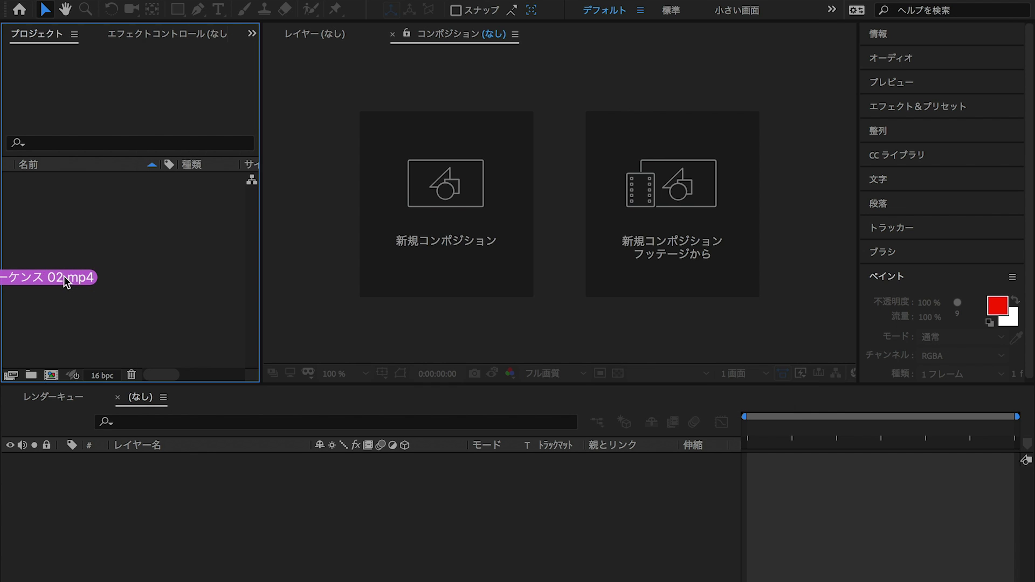
{"action": "left_click_drag", "start_coordinate": [64, 279], "coordinate": [65, 280]}
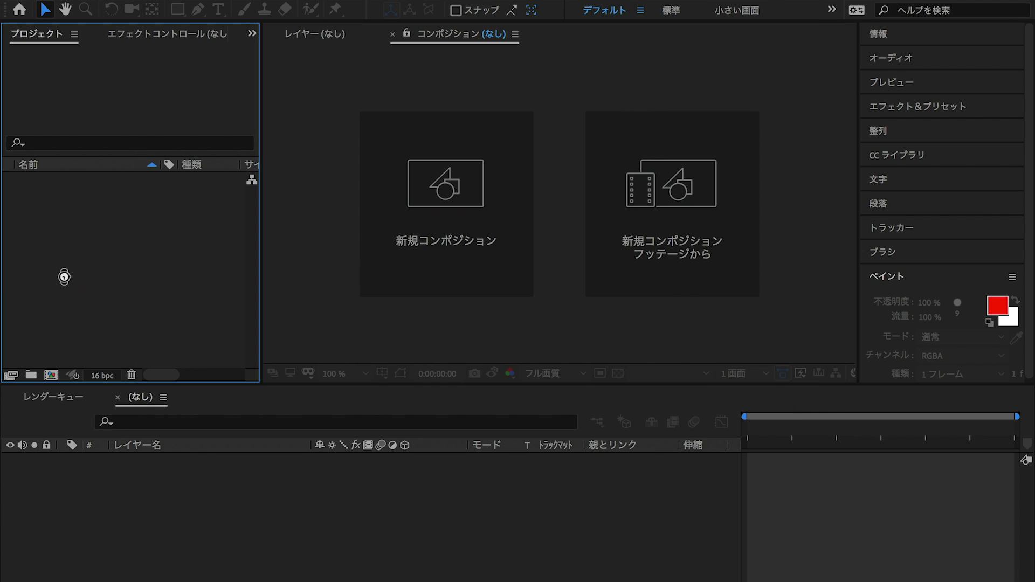
Make a 1920x1080, 29.97 fps composition シーケンス 02 from the clip and scrub its first frames.
{"action": "left_click_drag", "start_coordinate": [87, 180], "coordinate": [409, 226]}
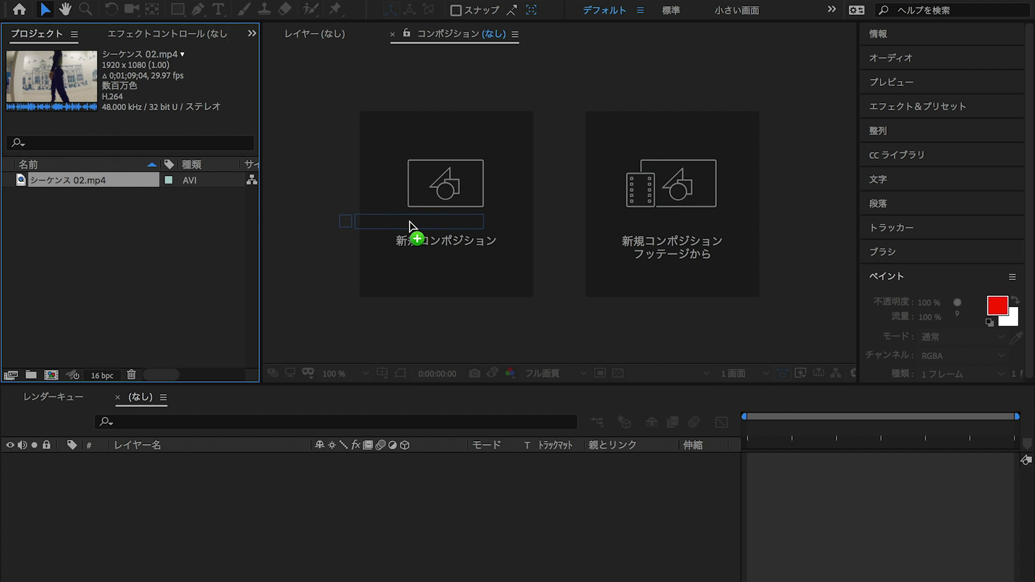
{"action": "left_click_drag", "start_coordinate": [410, 222], "coordinate": [409, 222]}
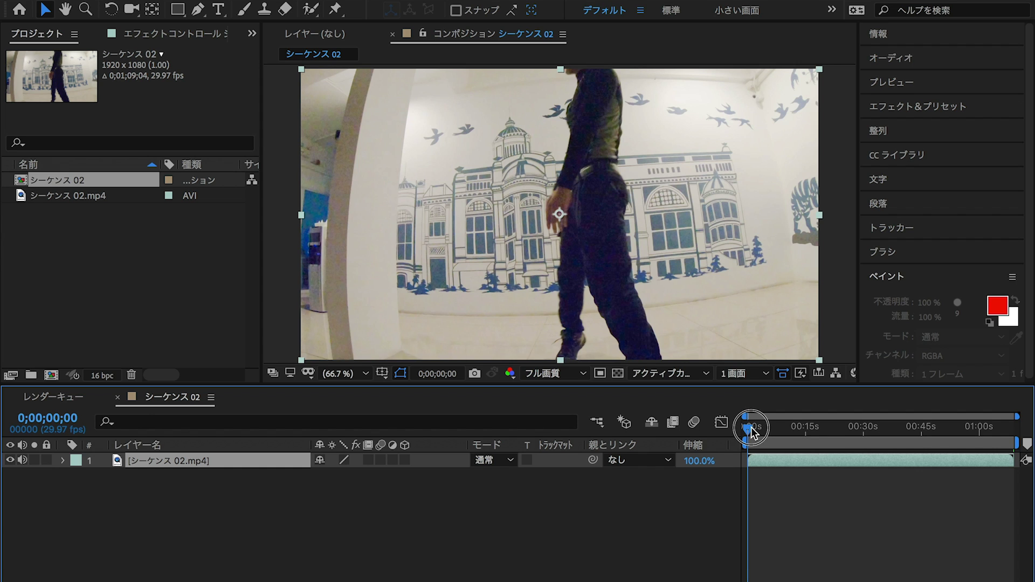
{"action": "left_click_drag", "start_coordinate": [752, 431], "coordinate": [752, 428]}
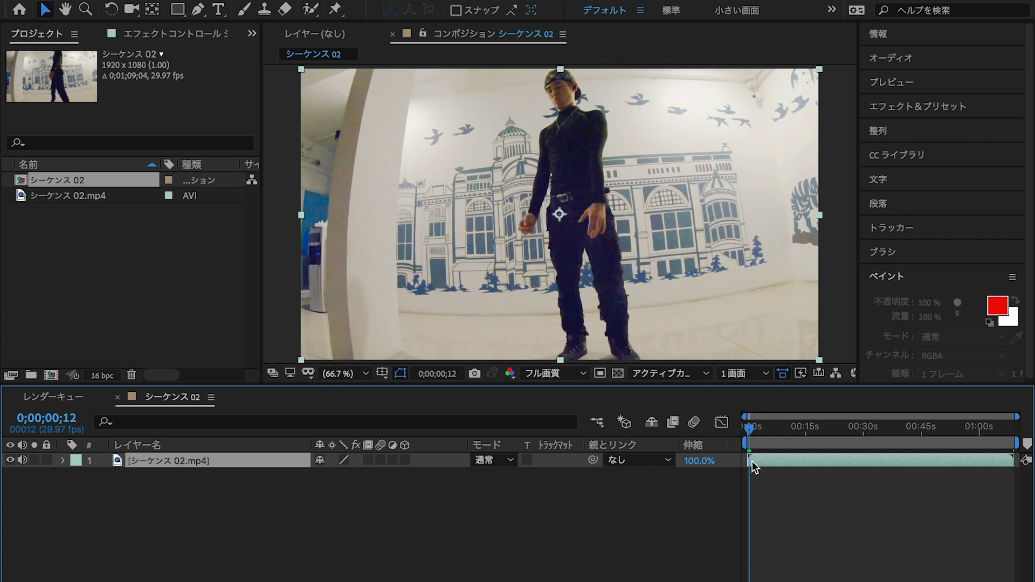
Step through a few frames and duplicate the シーケンス 02.mp4 layer with Cmd+D.
{"action": "key", "text": "Page_Down"}
{"action": "key", "text": "Page_Up"}
{"action": "key", "text": "Page_Up"}
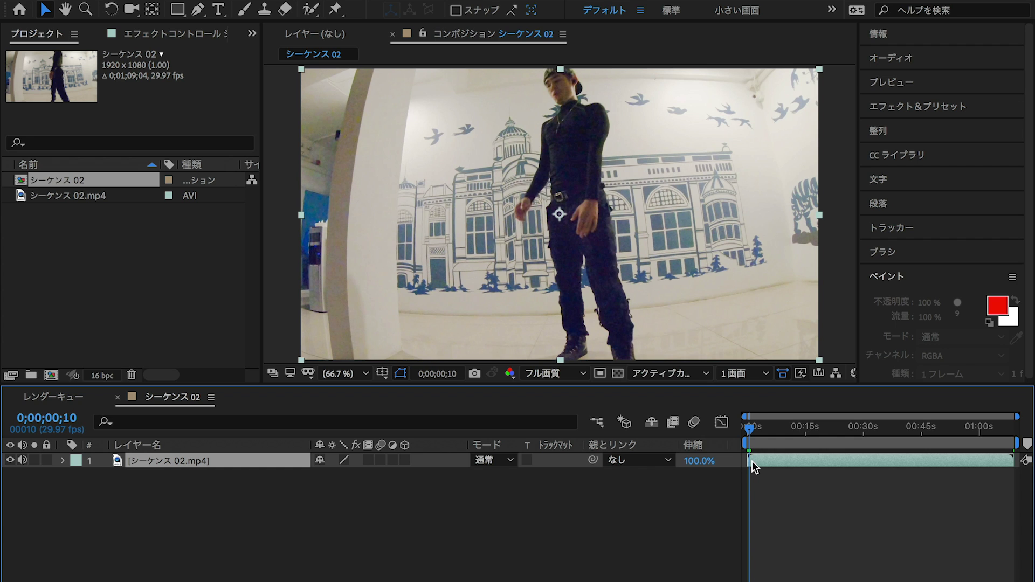
{"action": "key", "text": "Page_Down"}
{"action": "key", "text": "Page_Down"}
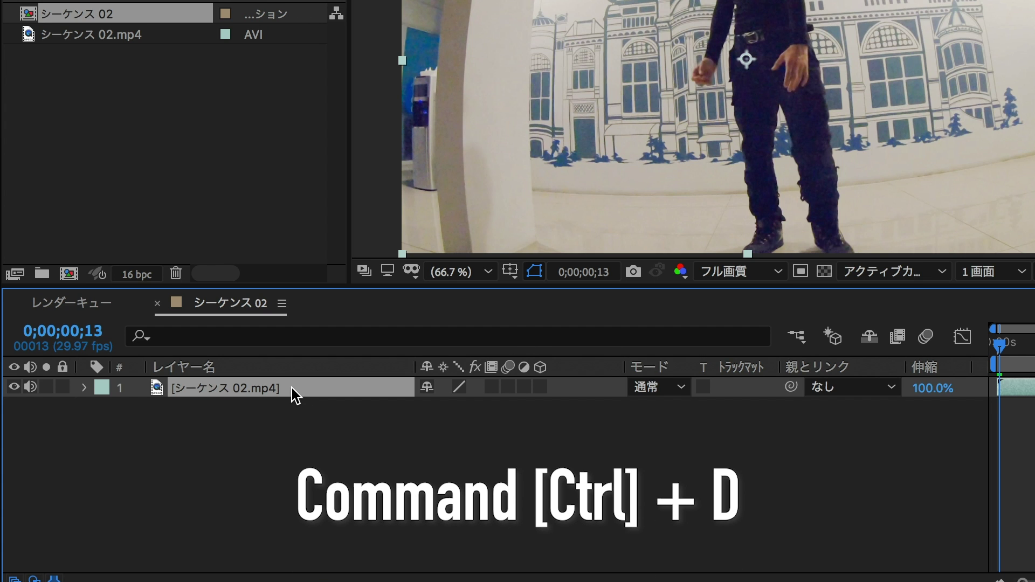
{"action": "key", "text": "ctrl+d"}
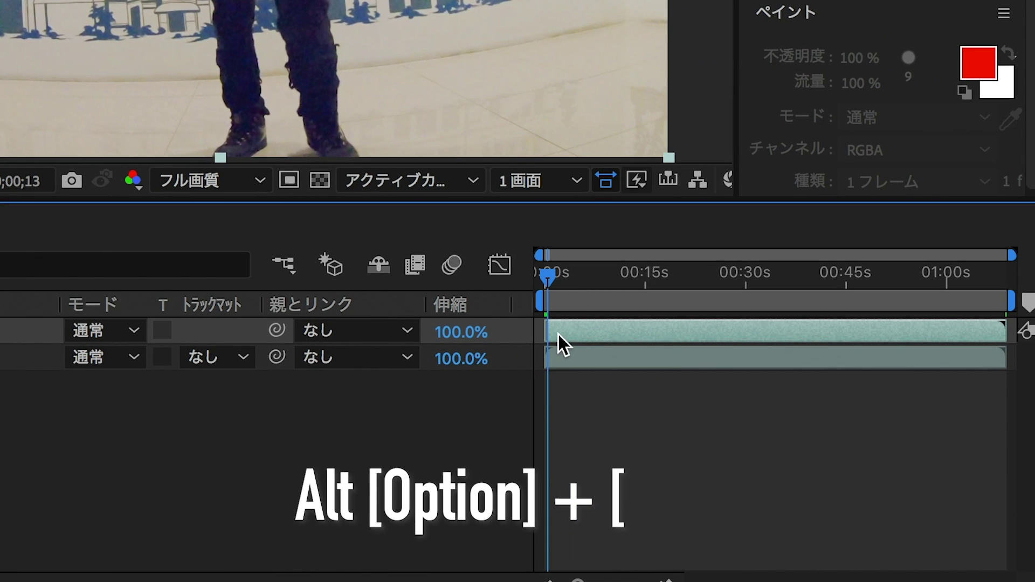
{"action": "scroll", "coordinate": [557, 334], "scroll_direction": "up", "scroll_amount": 5}
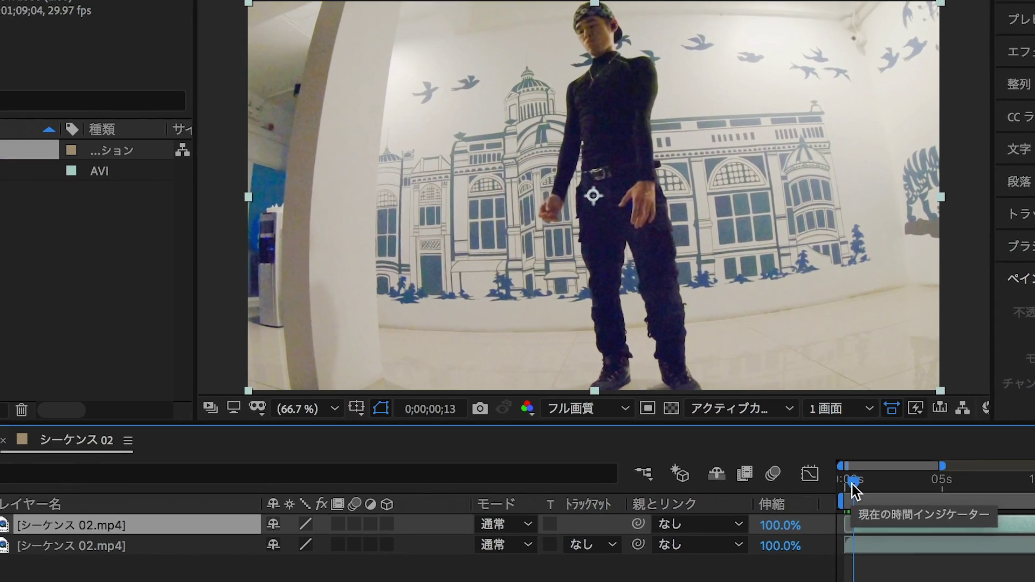
{"action": "scroll", "coordinate": [851, 490], "scroll_direction": "up", "scroll_amount": 5}
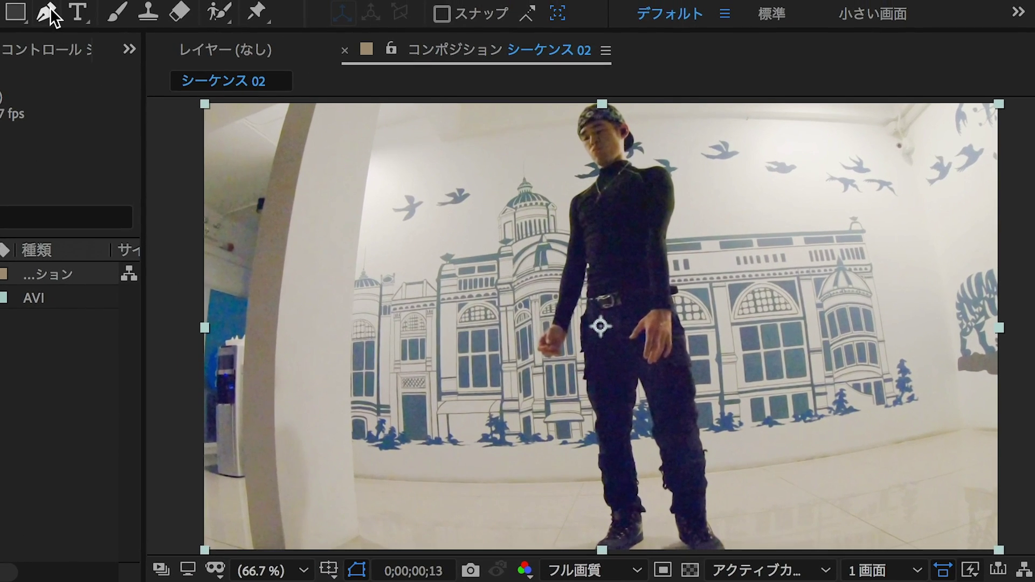
Draw a curved Pen mask from below the hand up to the raised hand, then select it.
{"action": "left_click", "coordinate": [49, 12]}
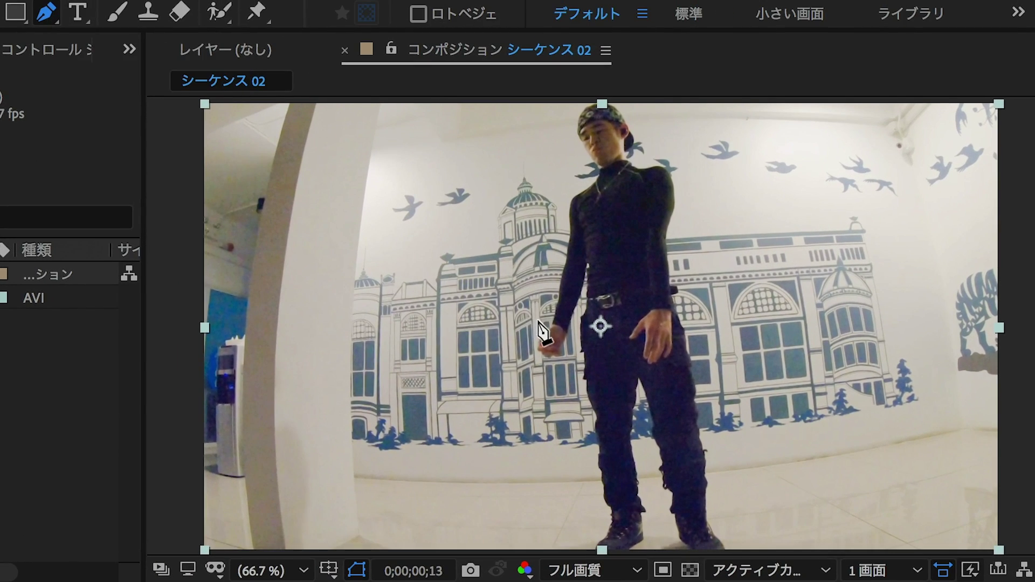
{"action": "left_click", "coordinate": [564, 354]}
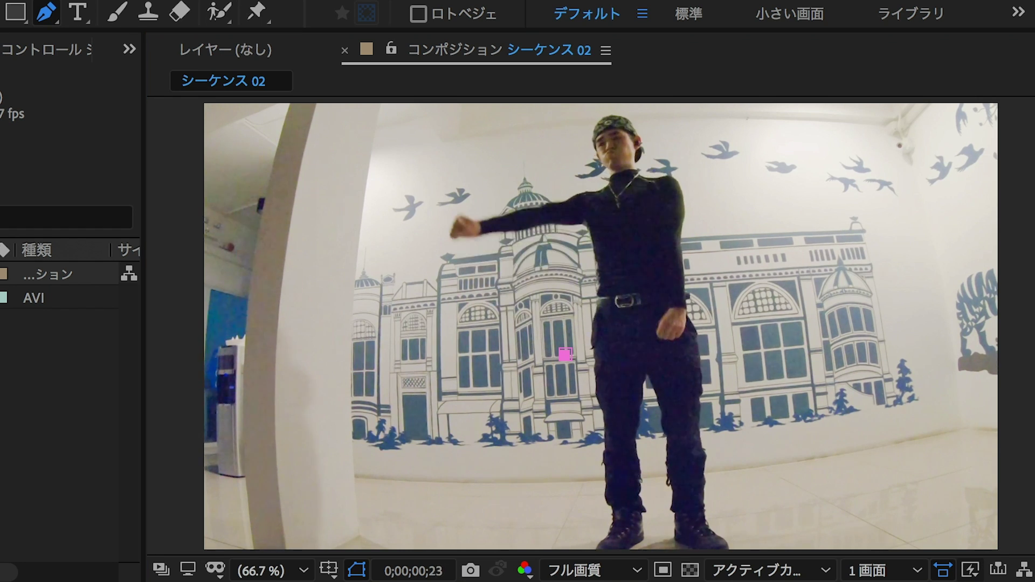
{"action": "key", "text": "Page_Up"}
{"action": "left_click_drag", "start_coordinate": [453, 225], "coordinate": [466, 101]}
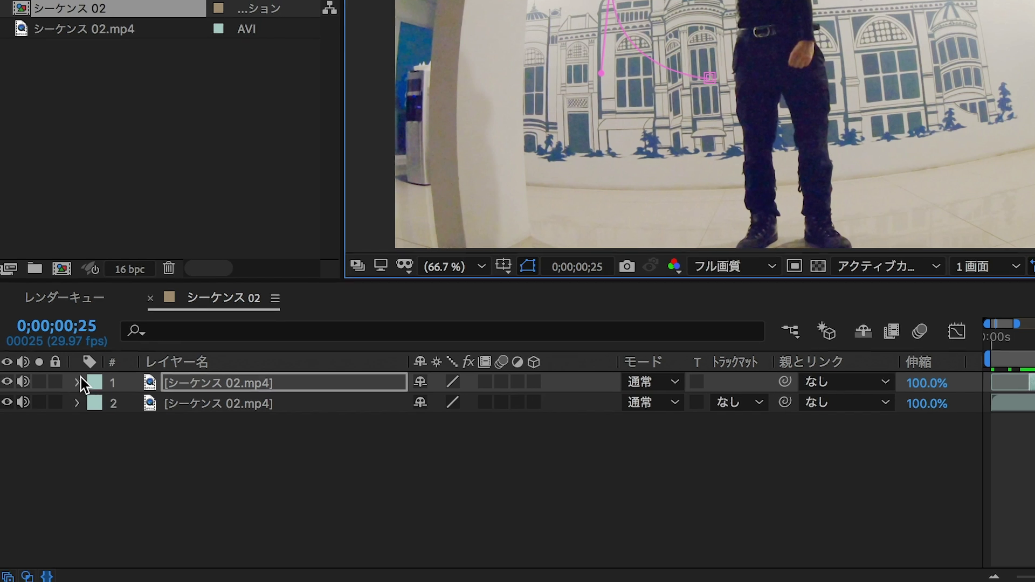
{"action": "left_click", "coordinate": [80, 376]}
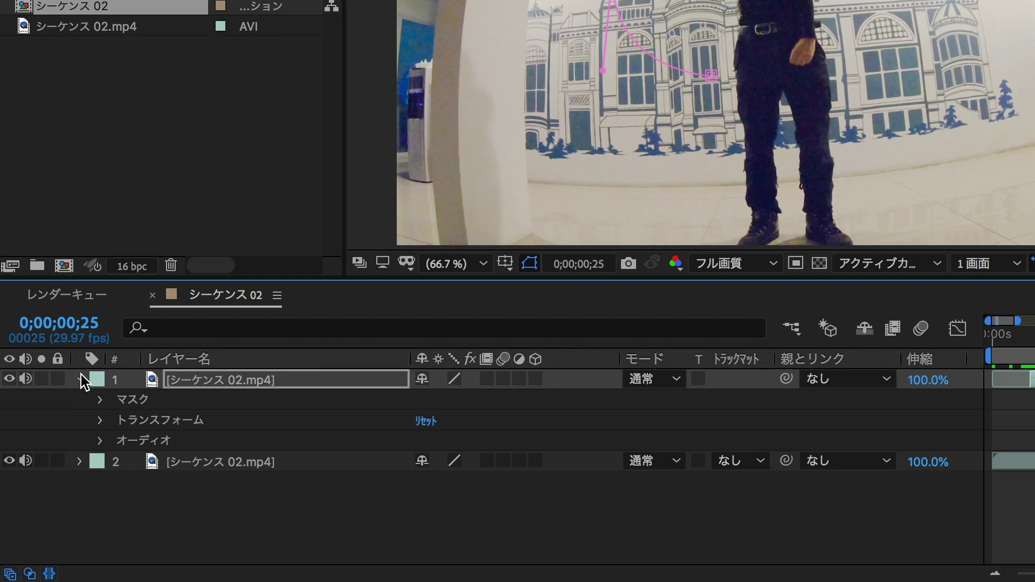
{"action": "left_click", "coordinate": [143, 400]}
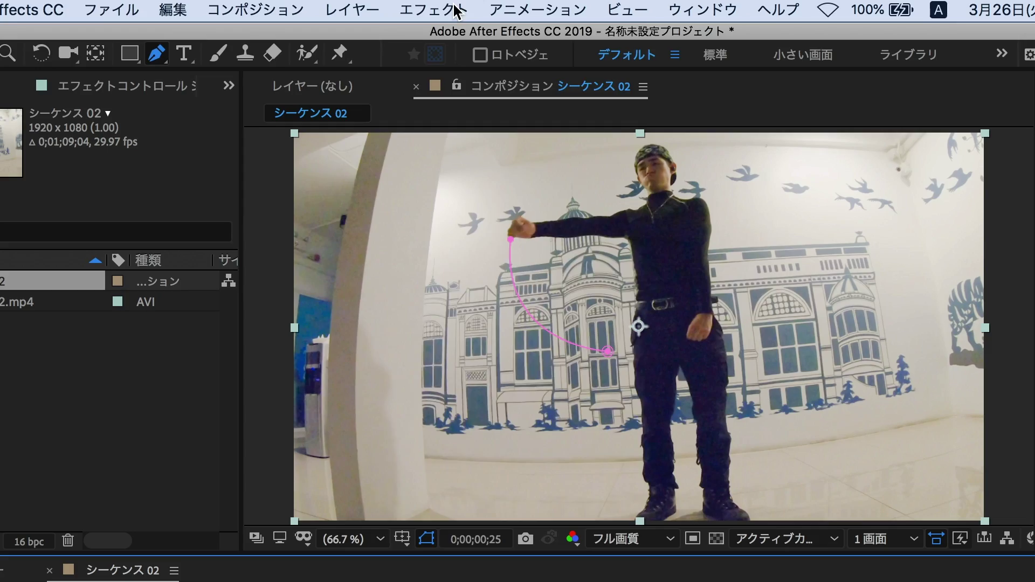
Apply the Stroke effect from Effect > Generate to the masked top layer.
{"action": "left_click", "coordinate": [457, 9]}
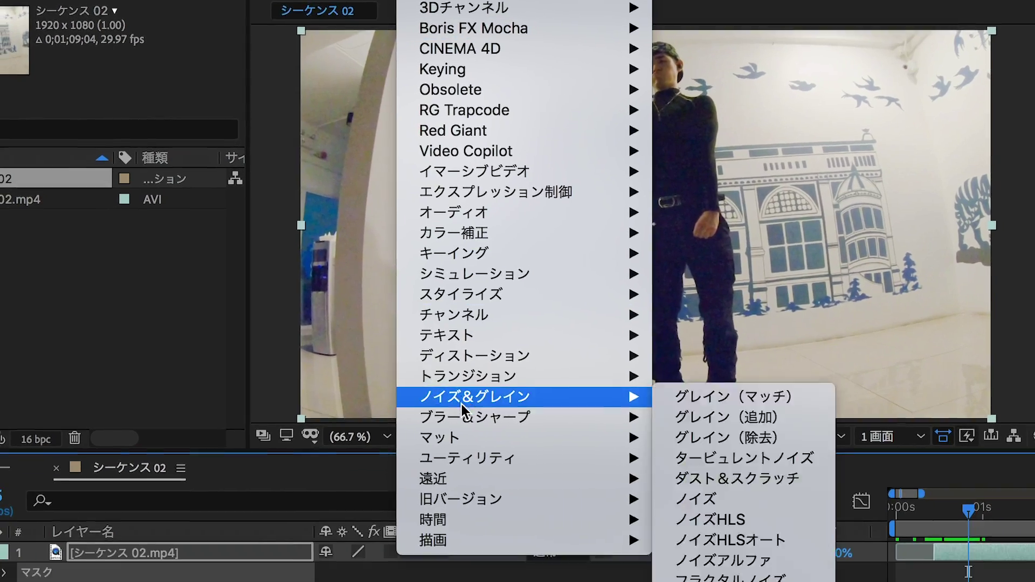
{"action": "mouse_move", "coordinate": [469, 373]}
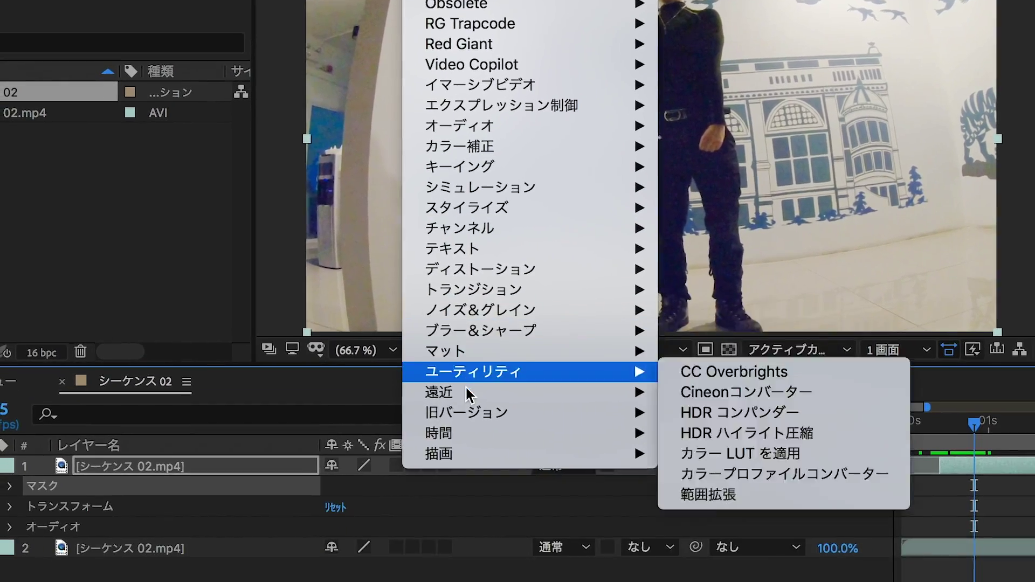
{"action": "mouse_move", "coordinate": [469, 453]}
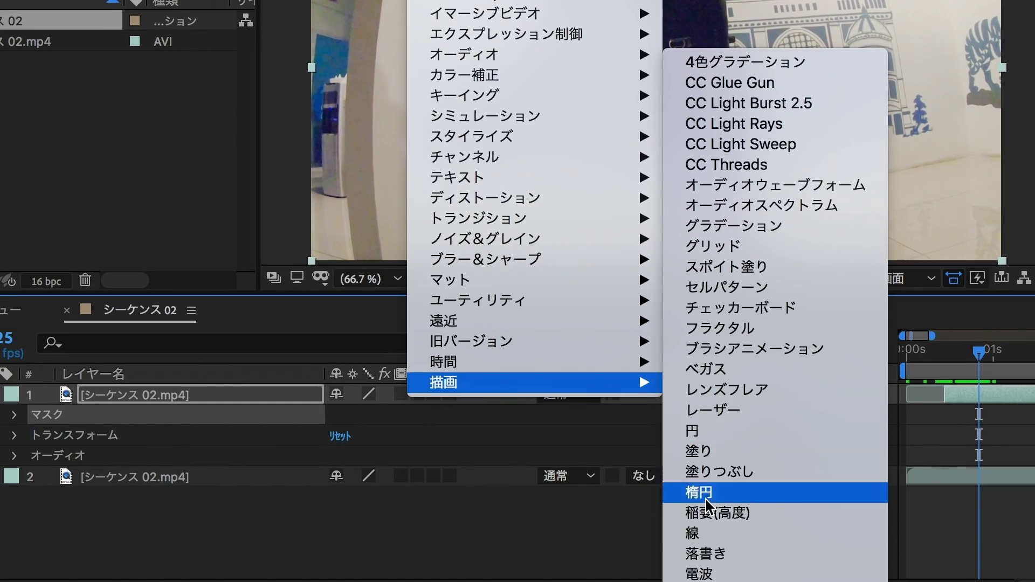
{"action": "left_click", "coordinate": [696, 533]}
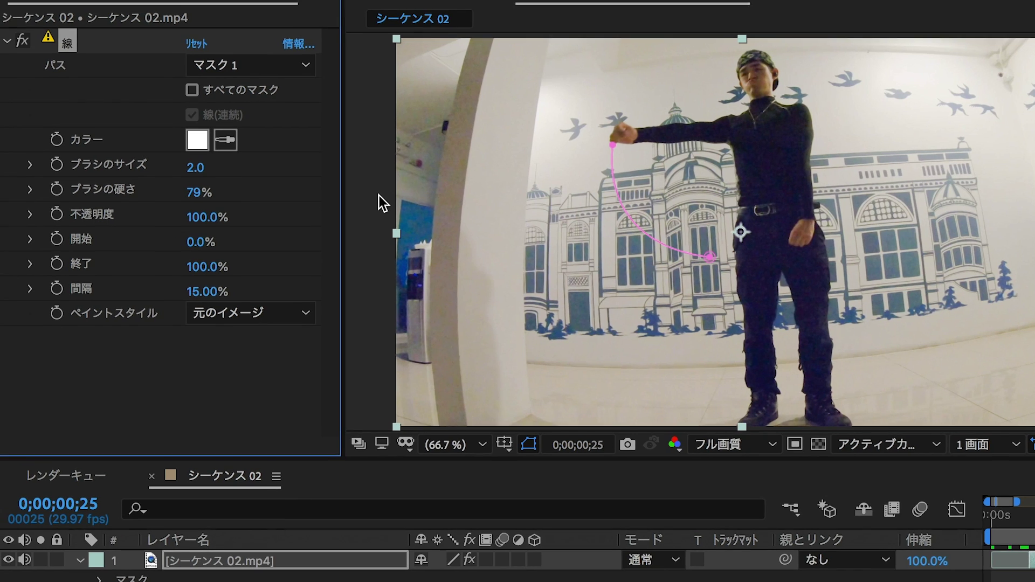
Set the Stroke brush size to 4.5, paint style On Transparent, and colour light pink.
{"action": "left_click_drag", "start_coordinate": [221, 168], "coordinate": [240, 171]}
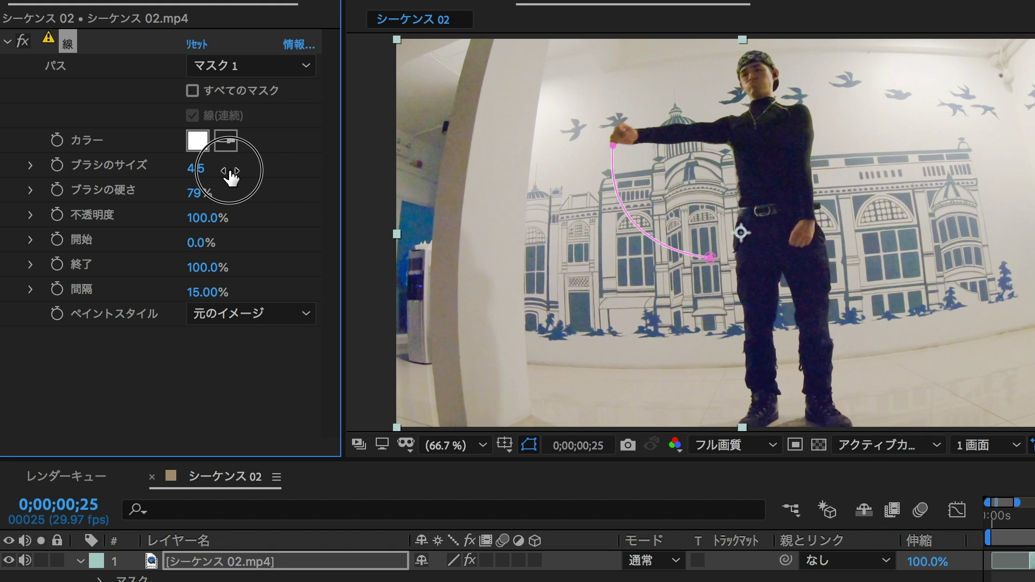
{"action": "left_click", "coordinate": [243, 314]}
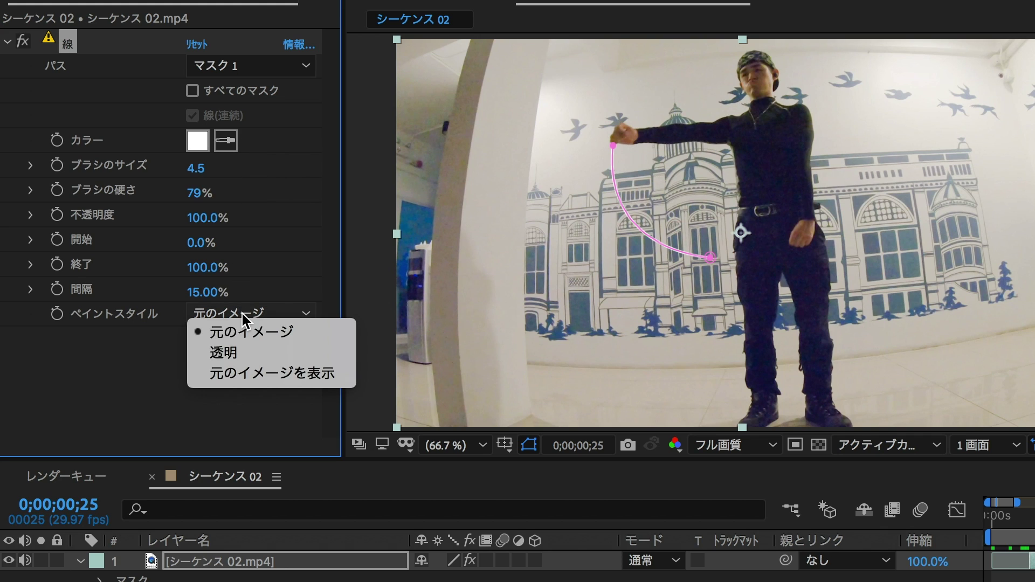
{"action": "left_click", "coordinate": [238, 352]}
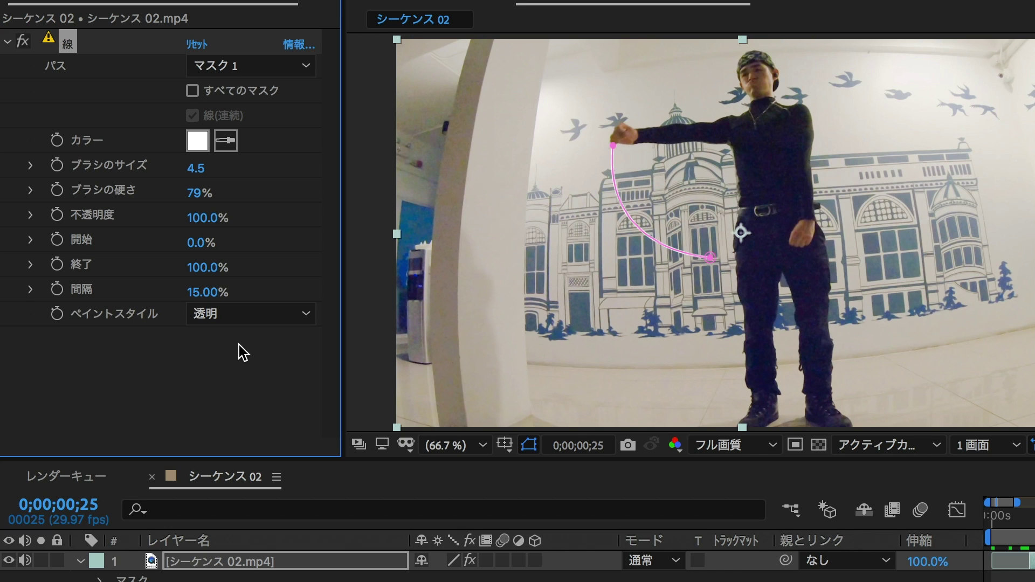
{"action": "left_click", "coordinate": [197, 138]}
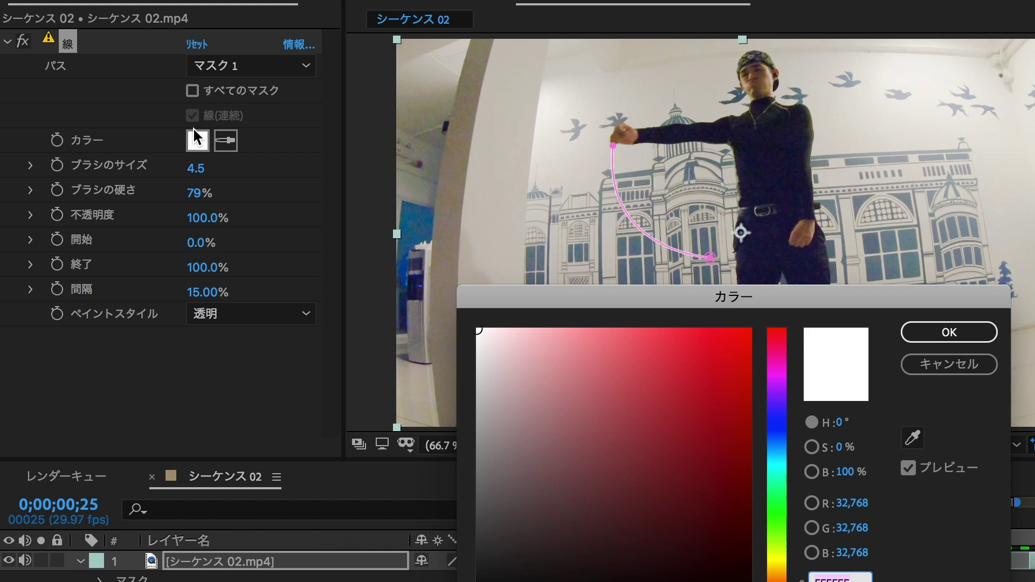
{"action": "left_click", "coordinate": [558, 325]}
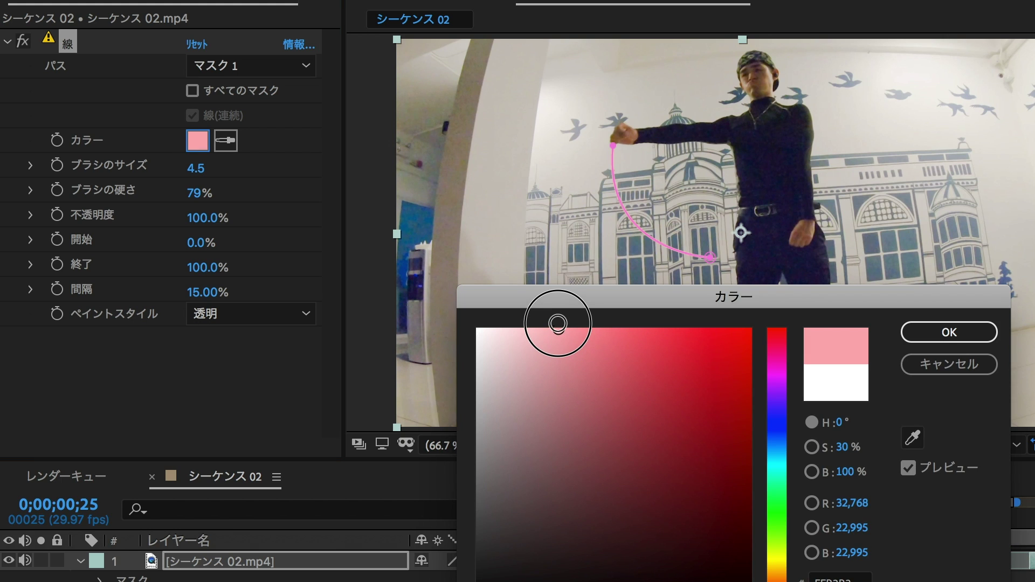
{"action": "left_click", "coordinate": [978, 337]}
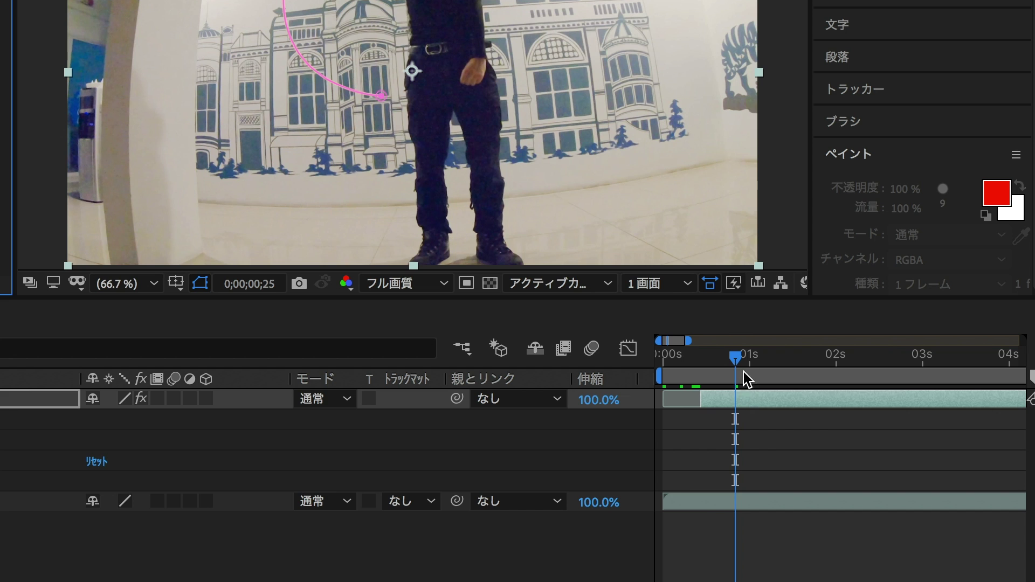
At frame 13, add Start and End keyframes with End at 0%, showing only keyframed properties.
{"action": "left_click_drag", "start_coordinate": [745, 379], "coordinate": [700, 358]}
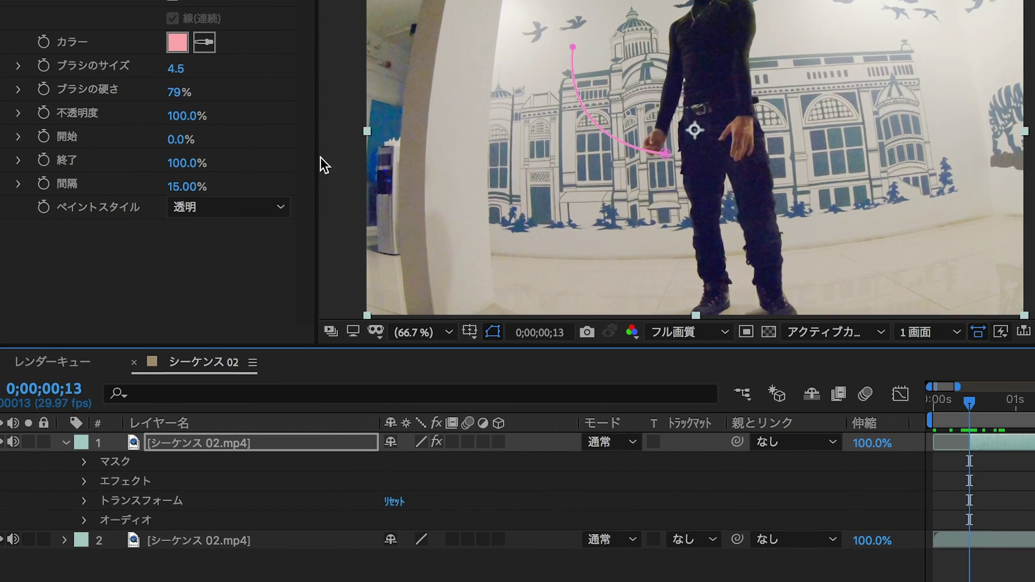
{"action": "left_click", "coordinate": [56, 161]}
{"action": "left_click", "coordinate": [58, 139]}
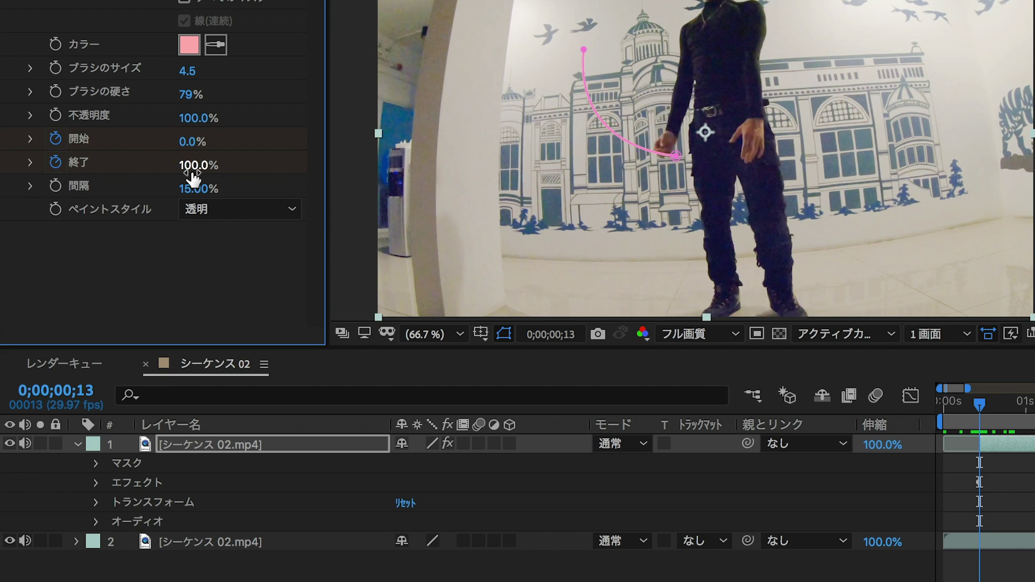
{"action": "left_click_drag", "start_coordinate": [182, 176], "coordinate": [43, 186]}
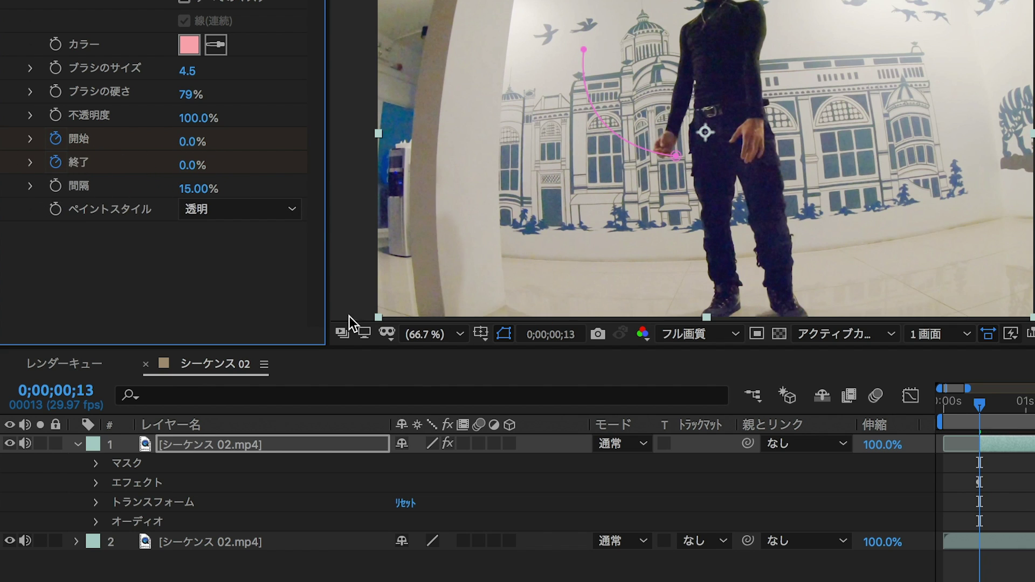
{"action": "left_click", "coordinate": [504, 335]}
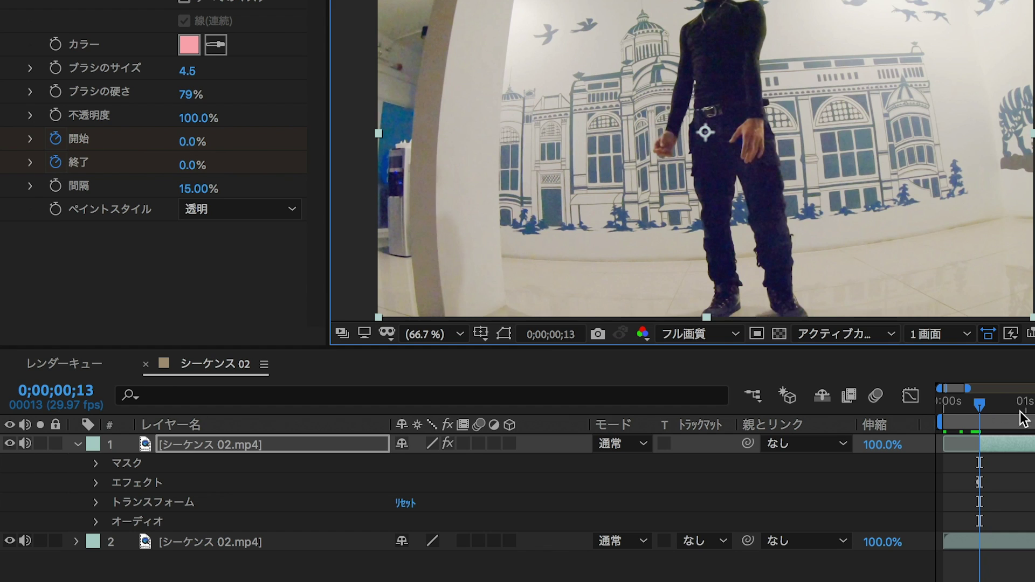
{"action": "left_click", "coordinate": [1000, 448]}
{"action": "key", "text": "u"}
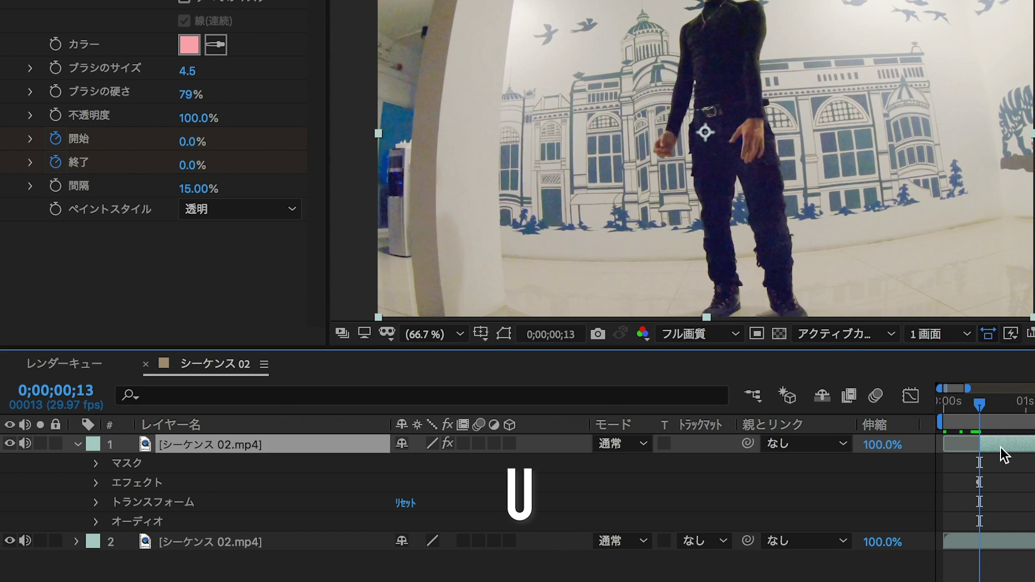
{"action": "key", "text": "u"}
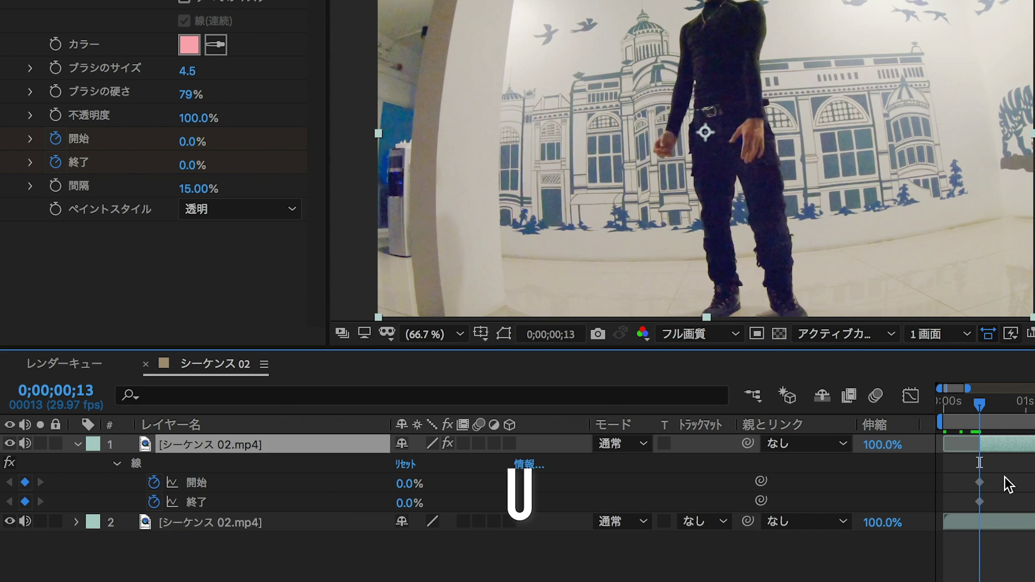
At frame 24, keyframe the stroke End and Start both to 100%.
{"action": "left_click_drag", "start_coordinate": [979, 410], "coordinate": [1008, 409]}
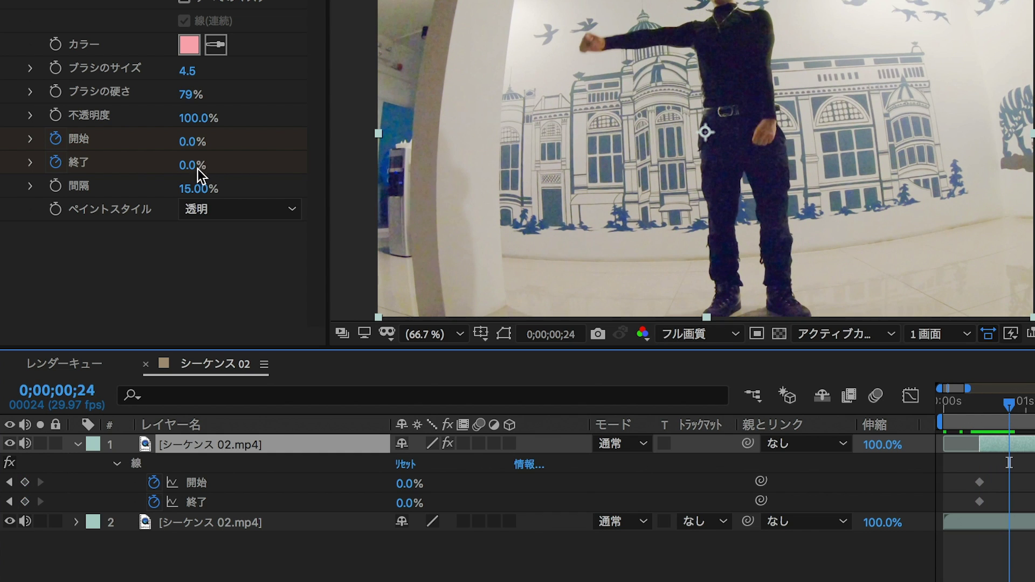
{"action": "left_click_drag", "start_coordinate": [194, 172], "coordinate": [322, 162]}
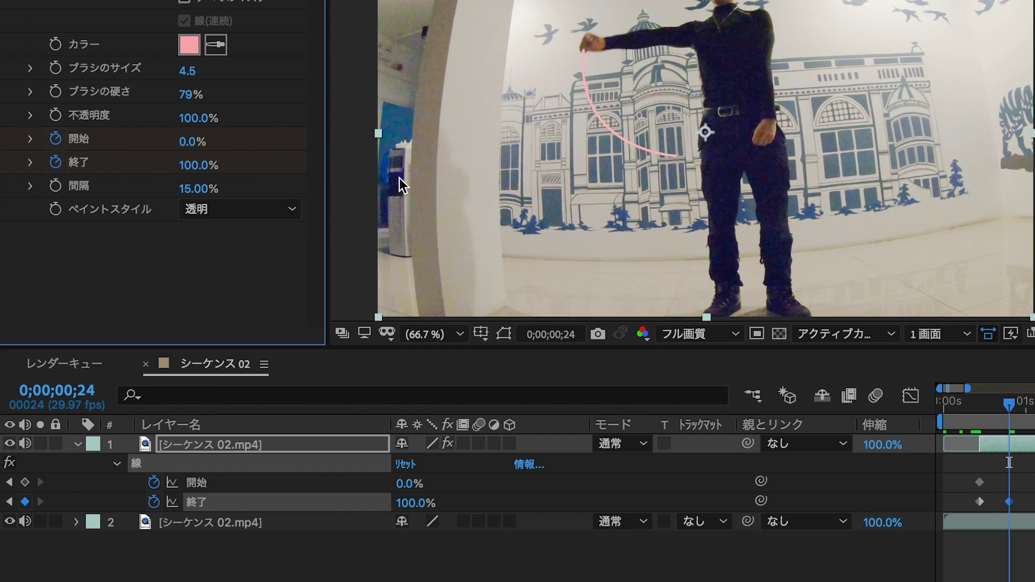
{"action": "left_click_drag", "start_coordinate": [197, 144], "coordinate": [392, 138]}
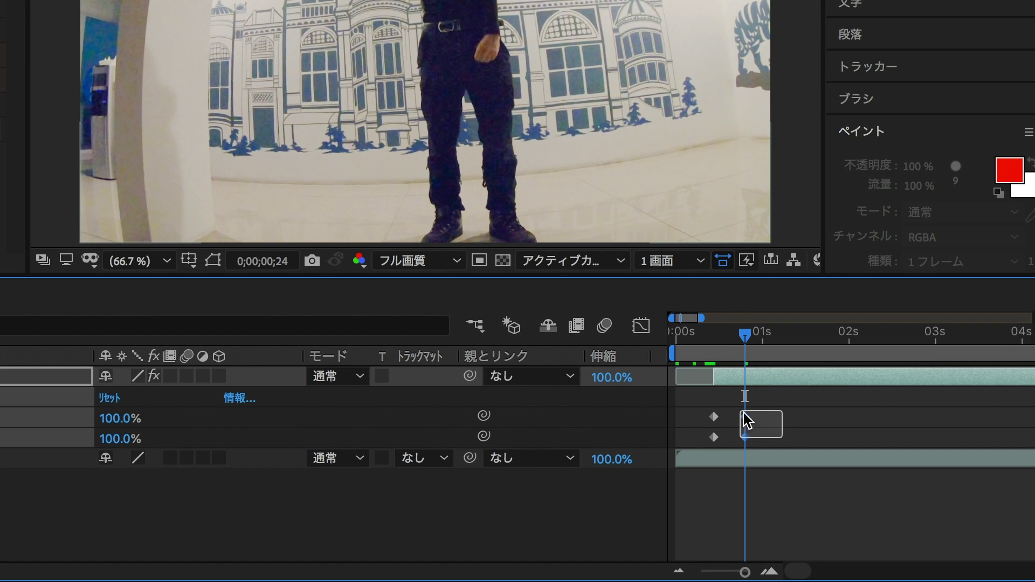
Apply Easy Ease In to the frame-24 keyframes and Easy Ease Out to the earlier ones.
{"action": "left_click_drag", "start_coordinate": [743, 413], "coordinate": [745, 417]}
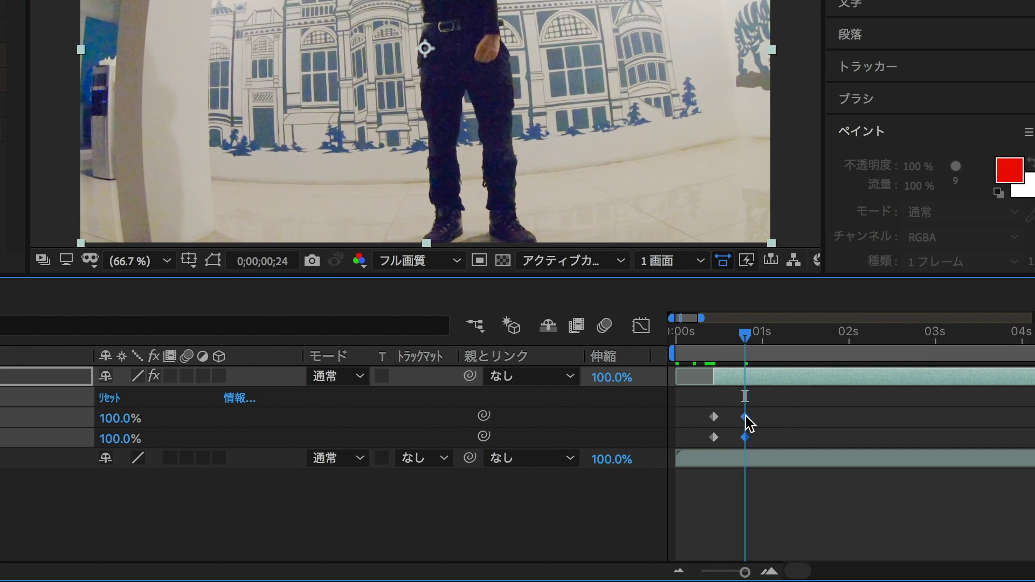
{"action": "right_click", "coordinate": [746, 417]}
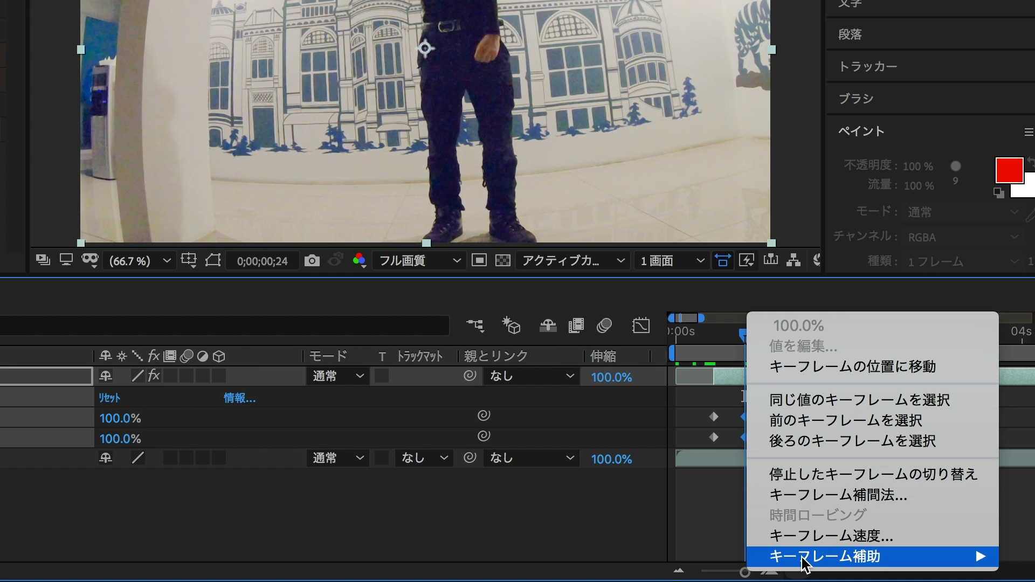
{"action": "mouse_move", "coordinate": [804, 564]}
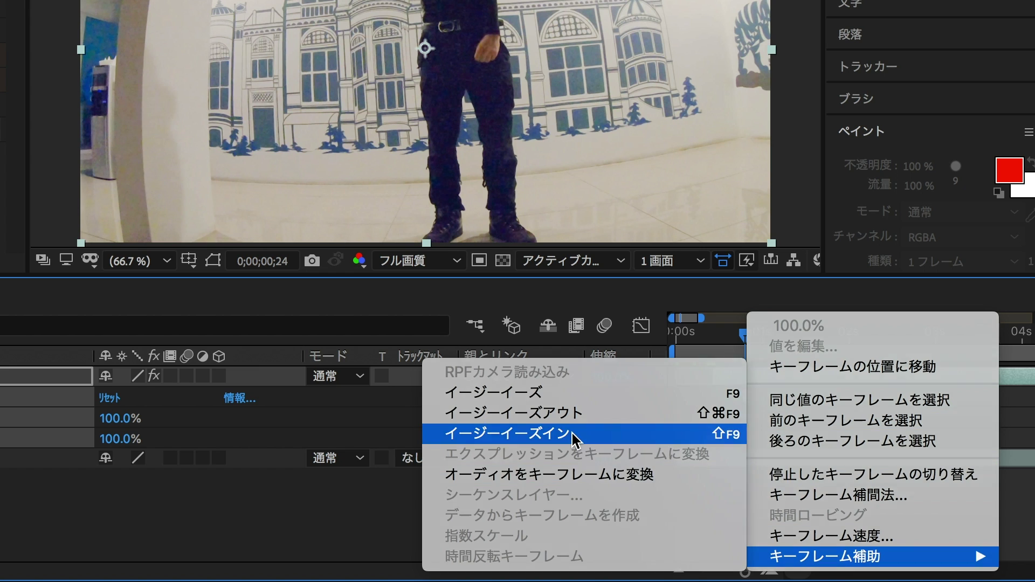
{"action": "left_click", "coordinate": [539, 433]}
{"action": "left_click_drag", "start_coordinate": [726, 438], "coordinate": [716, 422]}
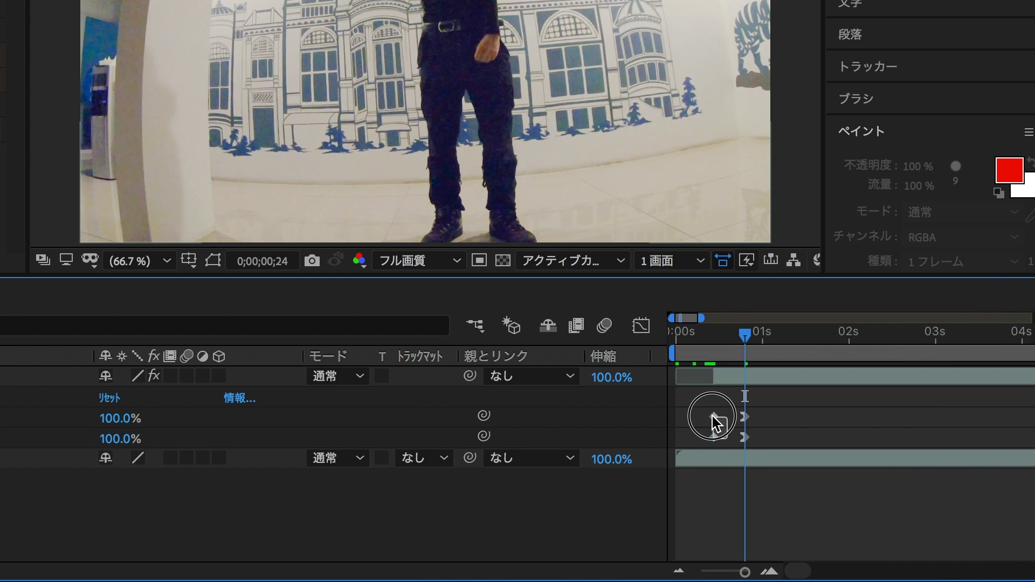
{"action": "right_click", "coordinate": [715, 418]}
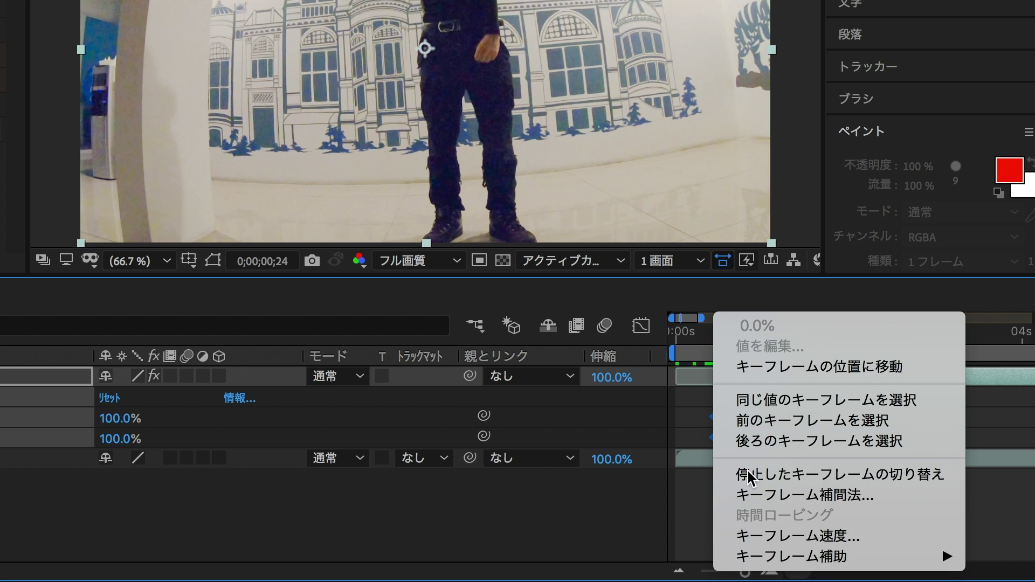
{"action": "mouse_move", "coordinate": [774, 554]}
{"action": "left_click", "coordinate": [551, 413]}
Offset the Start keyframes a few frames later and preview the stroke sweep.
{"action": "mouse_move", "coordinate": [765, 403]}
{"action": "left_mouse_down"}
{"action": "mouse_move", "coordinate": [705, 420]}
{"action": "mouse_move", "coordinate": [731, 420]}
{"action": "left_mouse_up"}
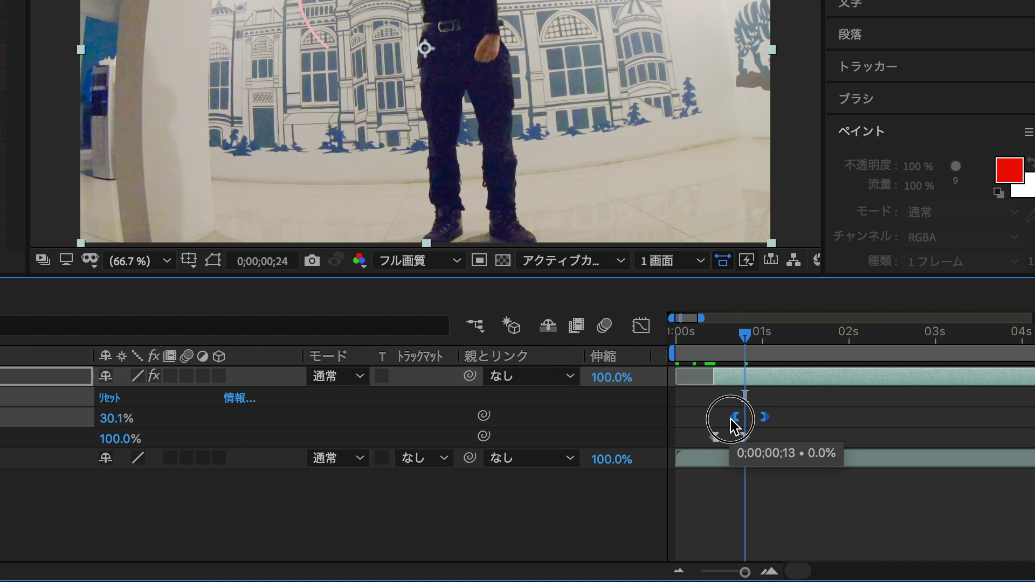
{"action": "left_click_drag", "start_coordinate": [745, 334], "coordinate": [707, 336]}
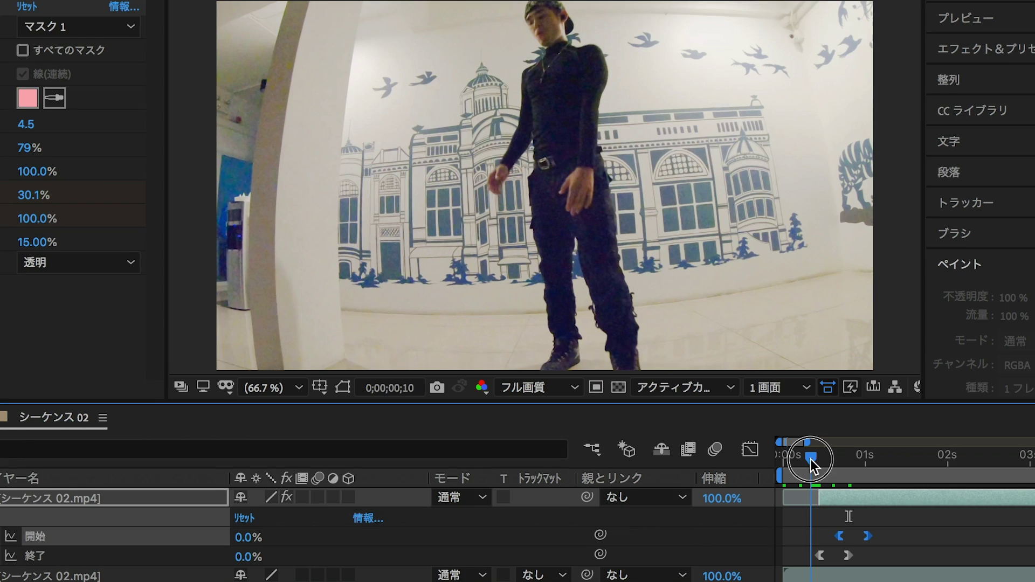
{"action": "left_click_drag", "start_coordinate": [810, 458], "coordinate": [817, 464]}
{"action": "key", "text": "space"}
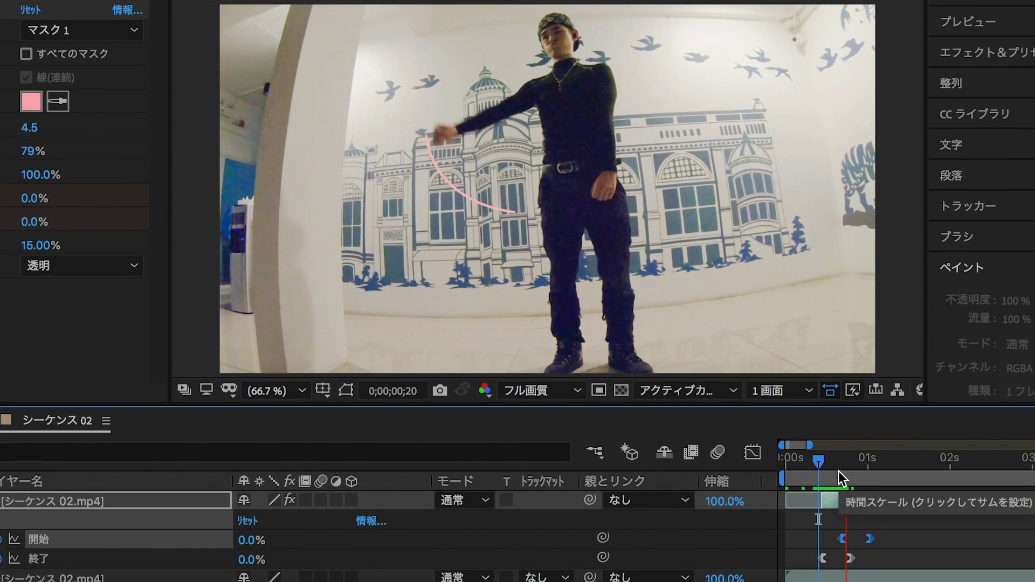
{"action": "mouse_move", "coordinate": [833, 457]}
{"action": "left_mouse_down"}
{"action": "mouse_move", "coordinate": [823, 465]}
{"action": "mouse_move", "coordinate": [846, 463]}
{"action": "left_mouse_up"}
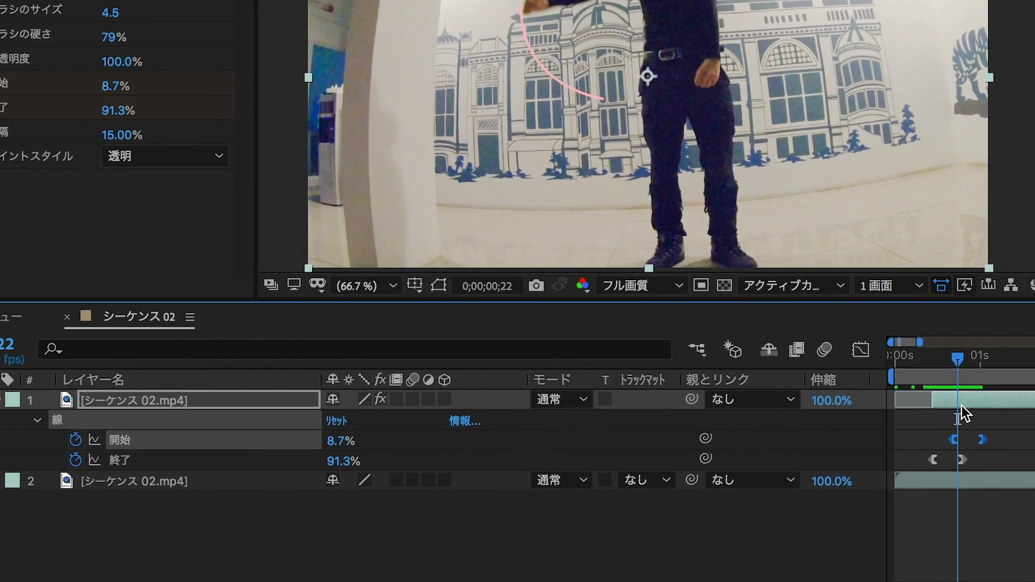
Reveal Mask 1's path and toggle its outline while checking the stroke around frame 19.
{"action": "key", "text": "m"}
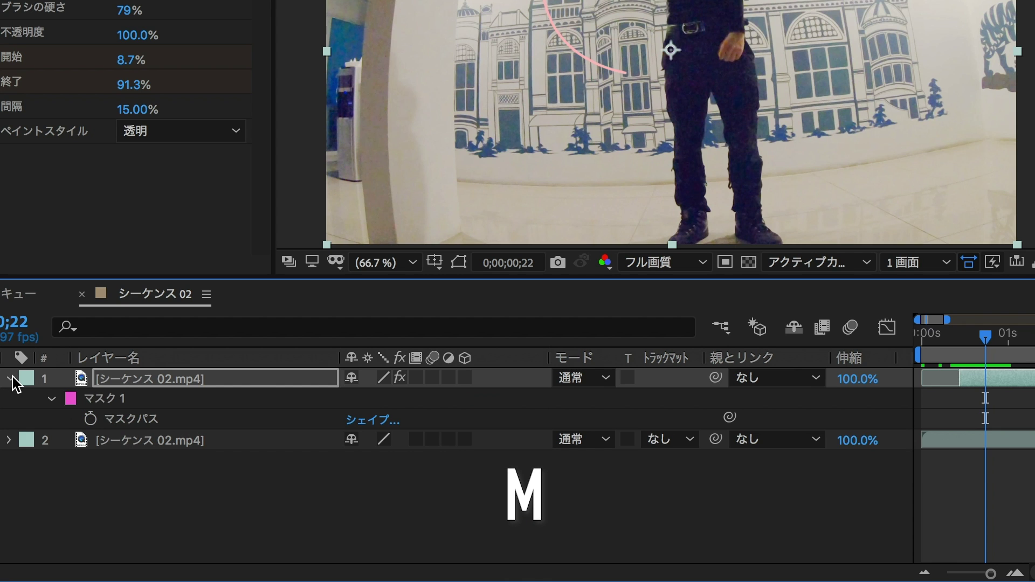
{"action": "left_click", "coordinate": [114, 403]}
{"action": "left_click", "coordinate": [142, 419]}
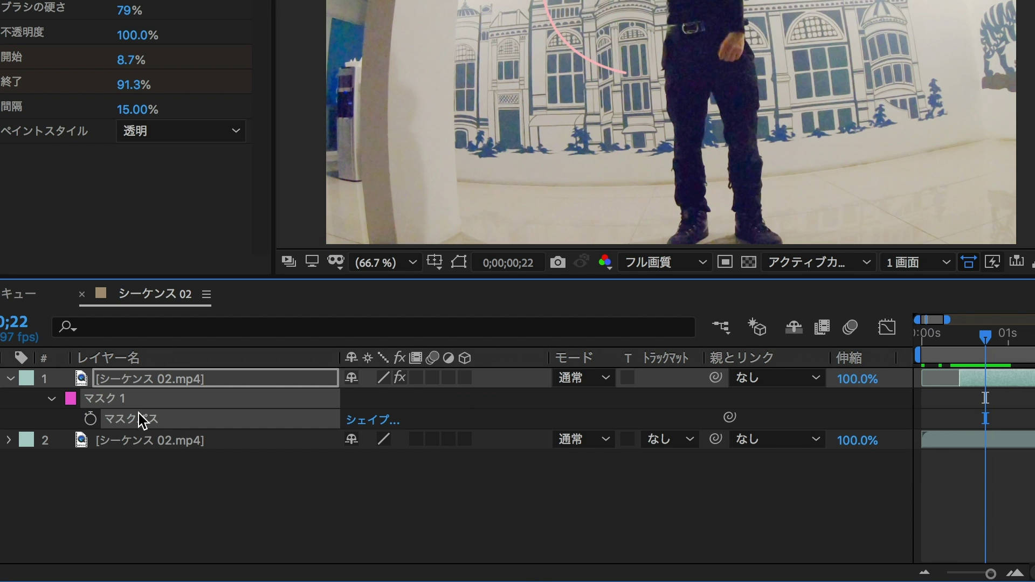
{"action": "left_click", "coordinate": [459, 262]}
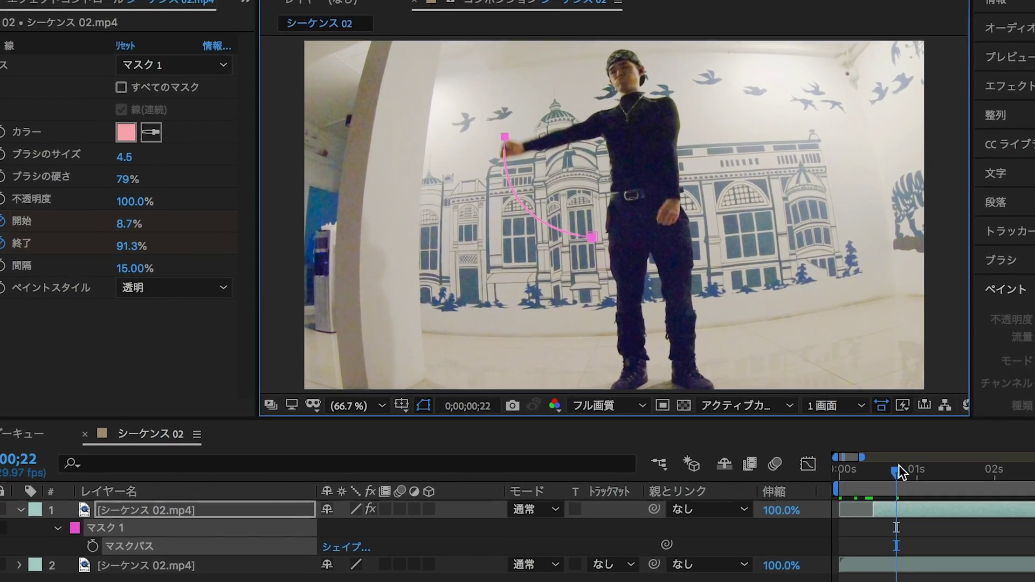
{"action": "left_click_drag", "start_coordinate": [898, 467], "coordinate": [890, 468]}
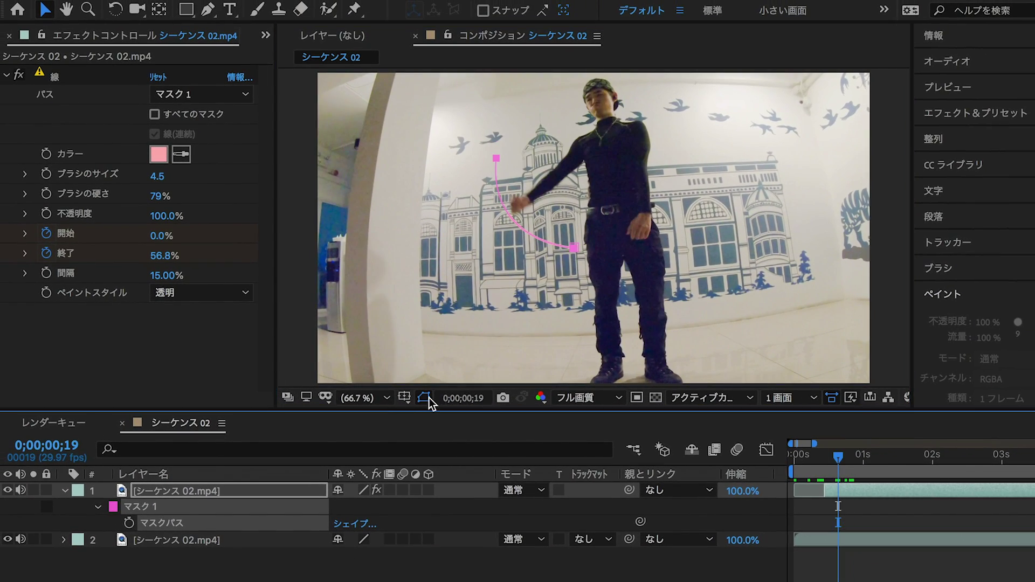
{"action": "left_click", "coordinate": [423, 398]}
{"action": "mouse_move", "coordinate": [838, 459]}
{"action": "left_mouse_down"}
{"action": "mouse_move", "coordinate": [855, 459]}
{"action": "mouse_move", "coordinate": [838, 459]}
{"action": "left_mouse_up"}
{"action": "left_click", "coordinate": [424, 398]}
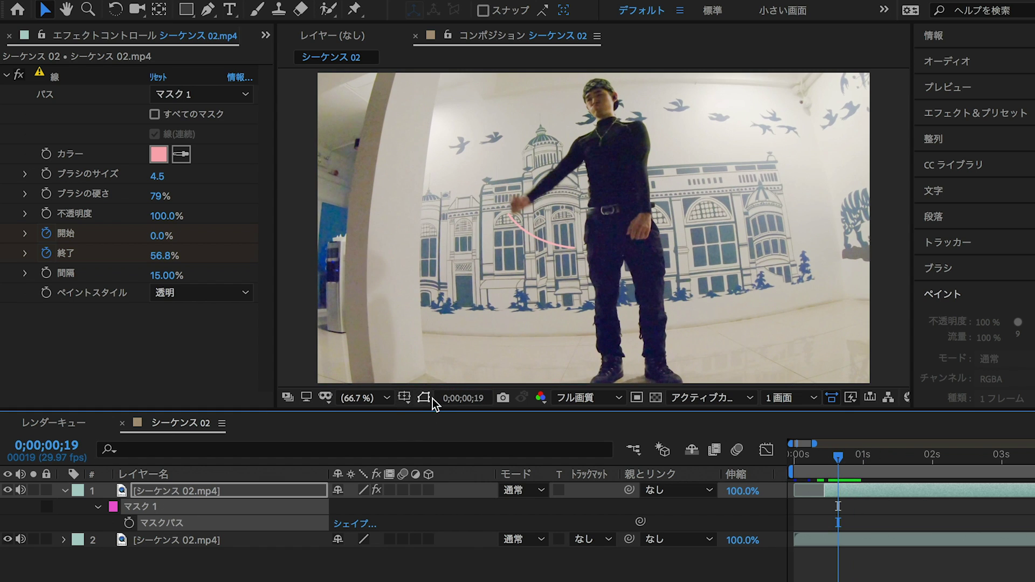
Pull Bezier handles from the mask's top vertex to curve the arc's top end.
{"action": "left_click", "coordinate": [209, 10]}
{"action": "left_click", "coordinate": [496, 162]}
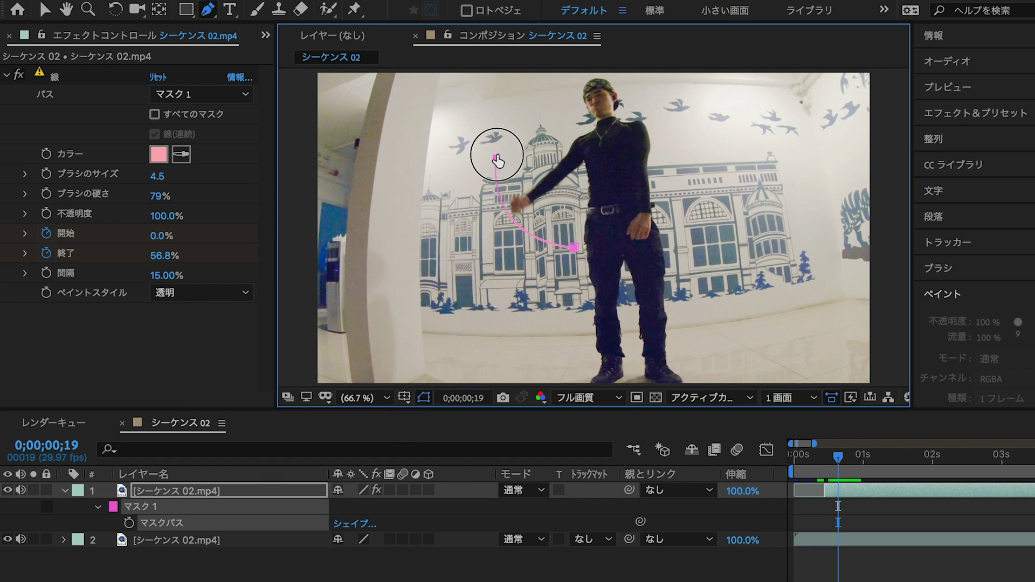
{"action": "left_click_drag", "start_coordinate": [498, 163], "coordinate": [483, 79]}
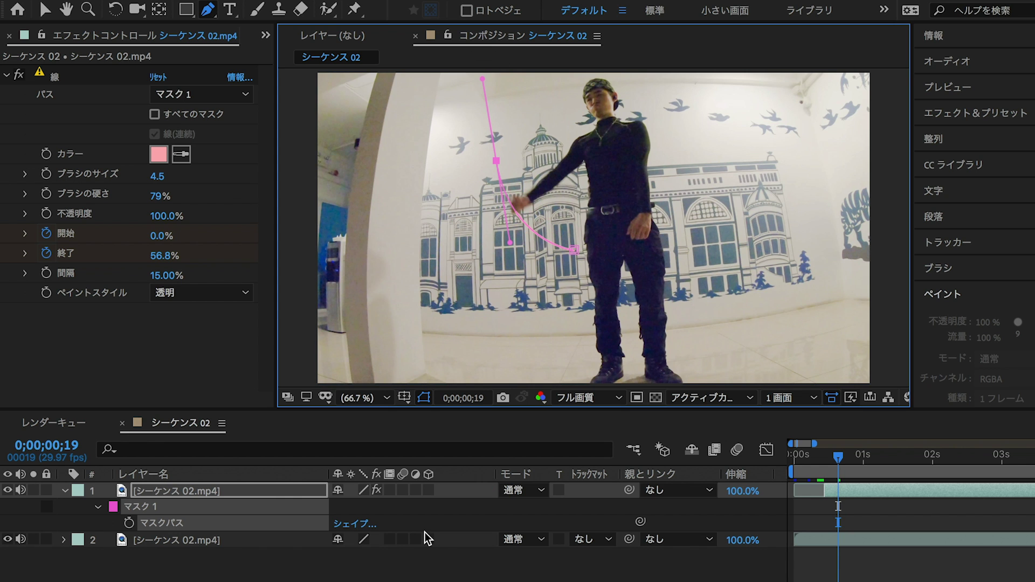
{"action": "key", "text": "v"}
{"action": "left_click", "coordinate": [490, 553]}
{"action": "left_click_drag", "start_coordinate": [841, 472], "coordinate": [849, 472]}
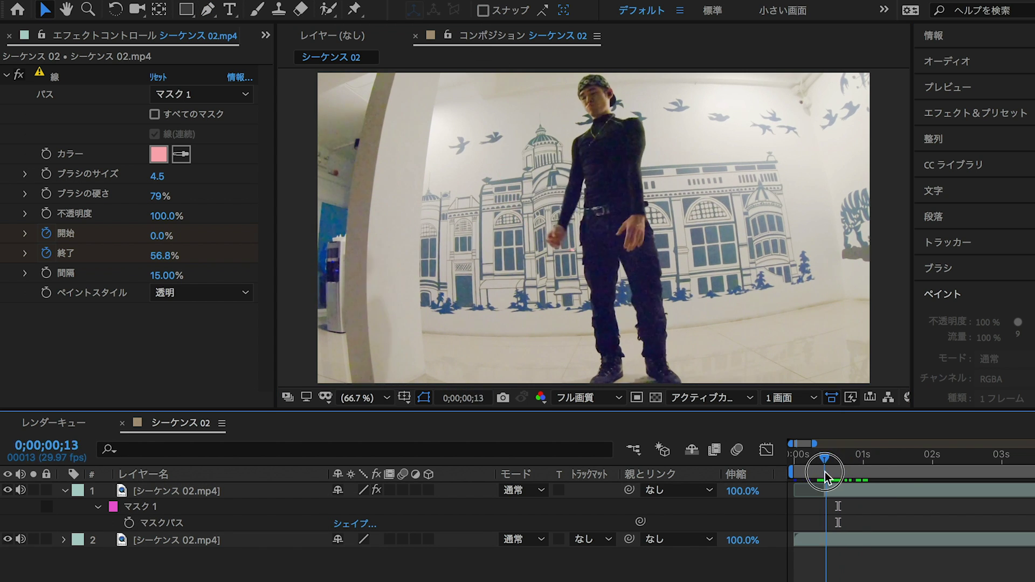
{"action": "left_click", "coordinate": [177, 490]}
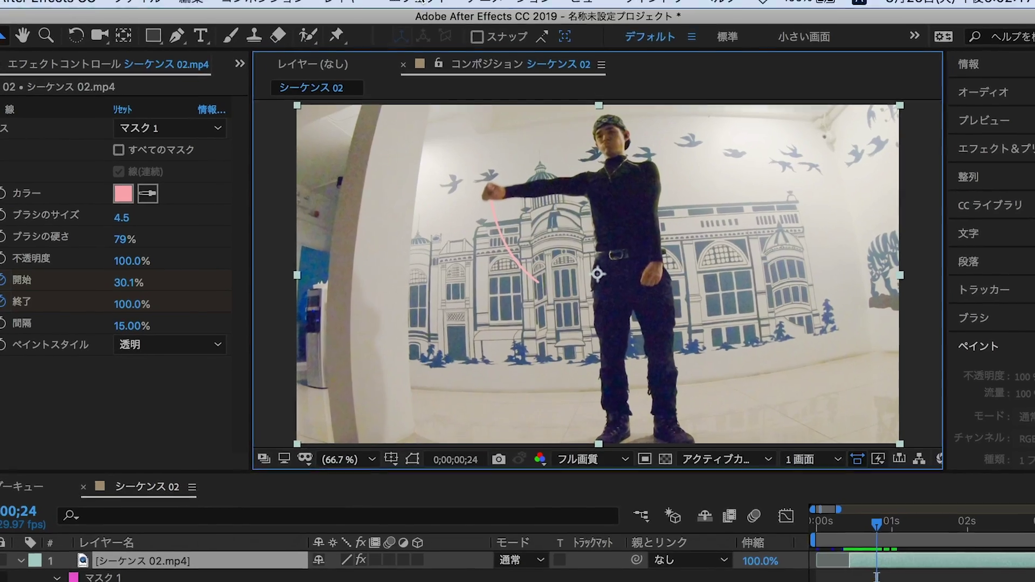
Apply the Glow effect from Effect > Stylize to the video layer.
{"action": "left_click", "coordinate": [428, 1]}
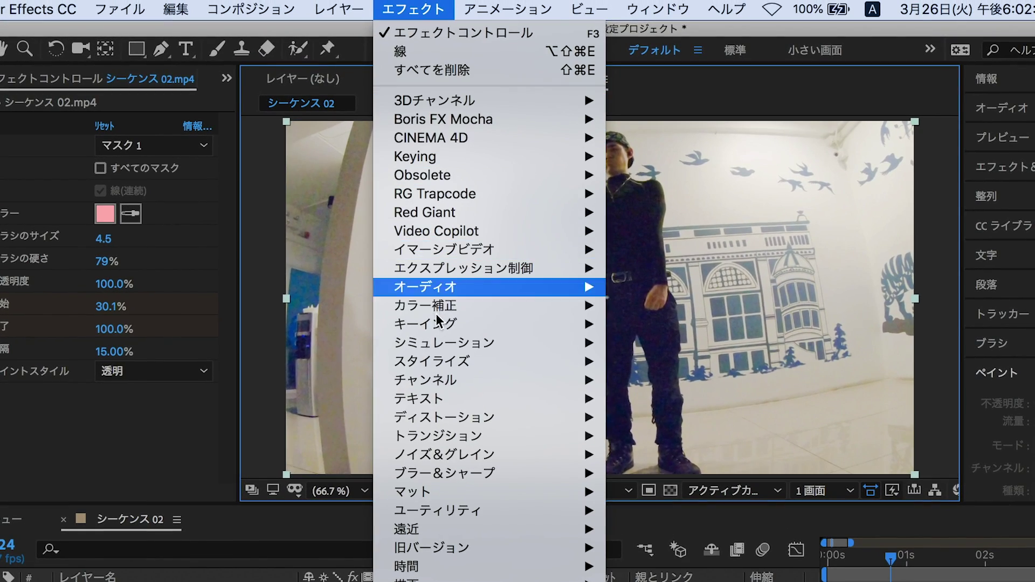
{"action": "mouse_move", "coordinate": [440, 364]}
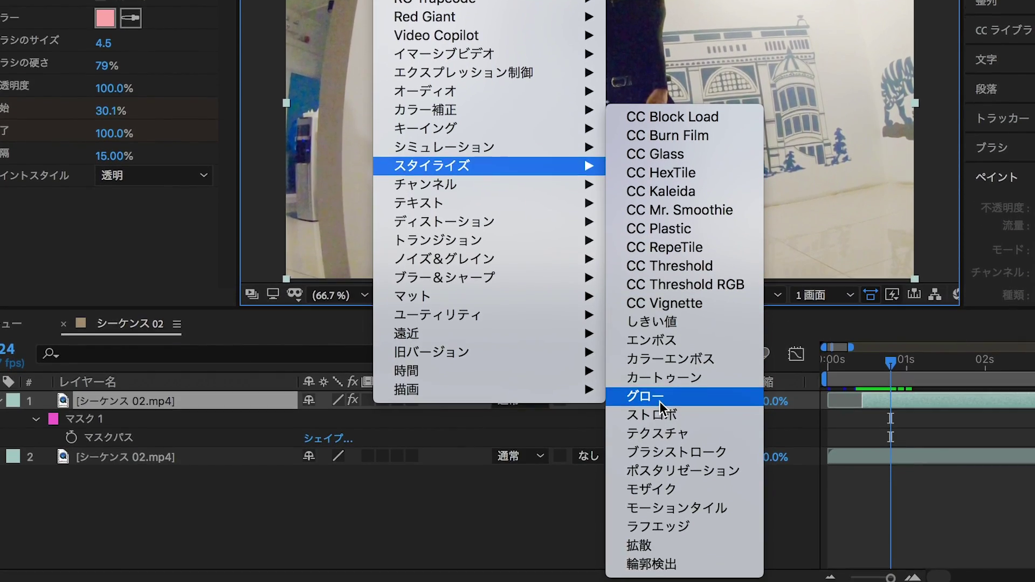
{"action": "left_click", "coordinate": [659, 401]}
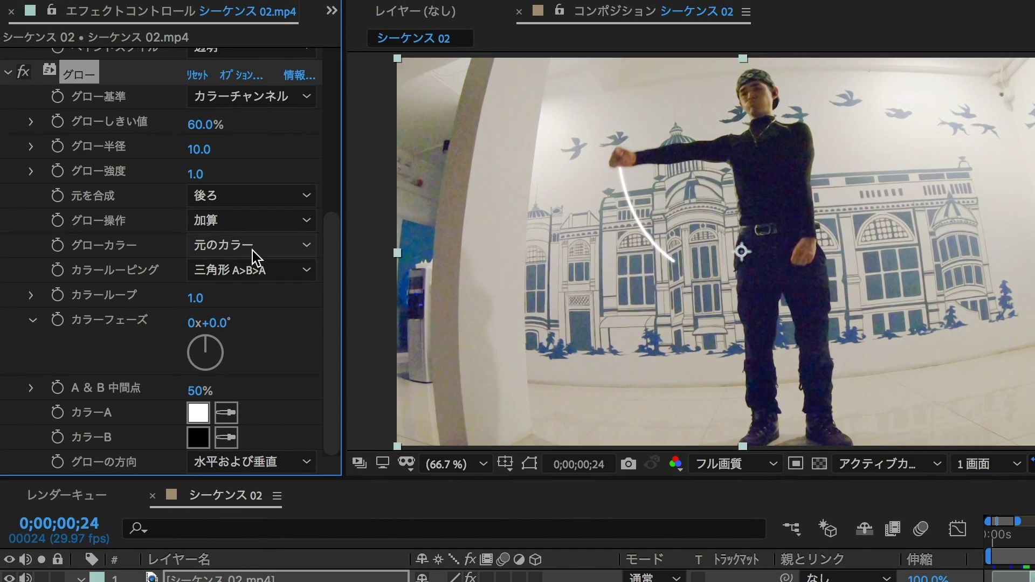
Set Glow Colors to A & B Colors with Color A pink and Color B red.
{"action": "left_click", "coordinate": [252, 248]}
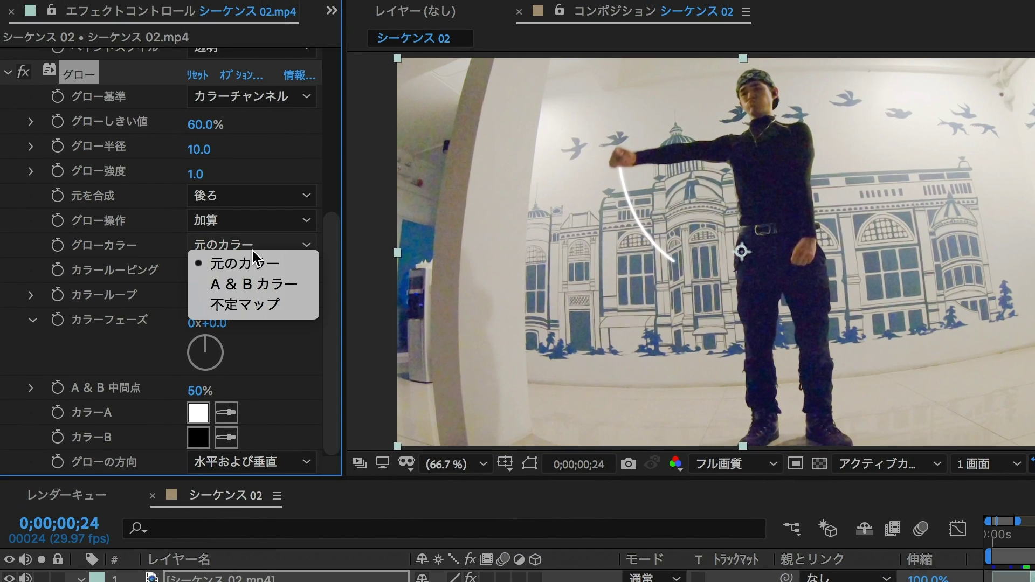
{"action": "left_click", "coordinate": [252, 285]}
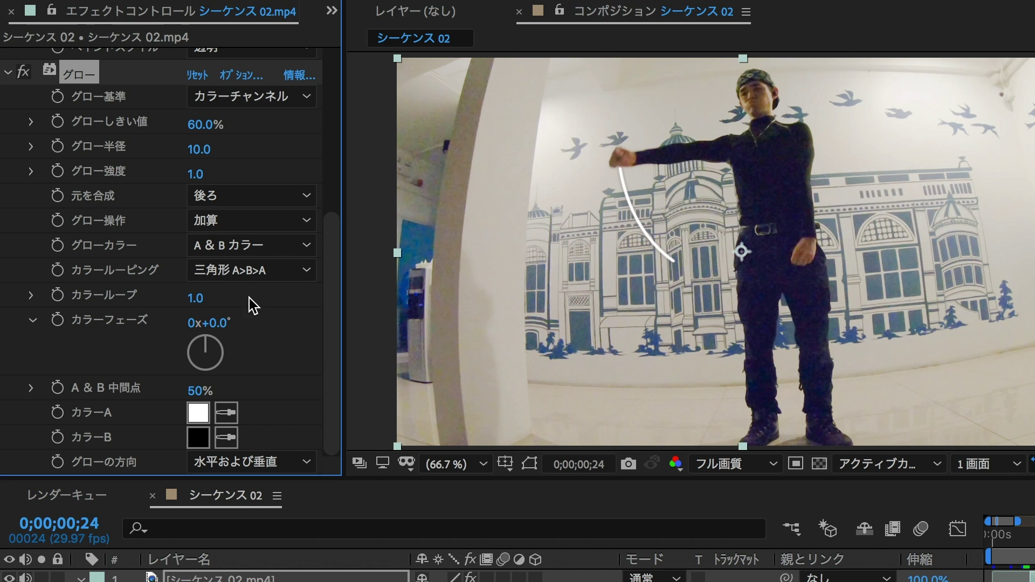
{"action": "left_click", "coordinate": [194, 415]}
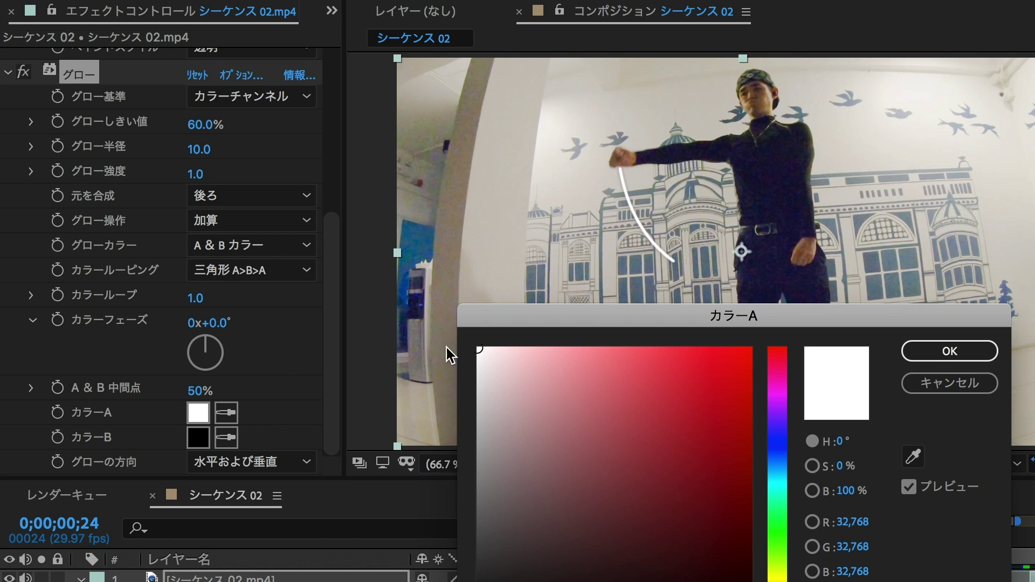
{"action": "left_click_drag", "start_coordinate": [541, 349], "coordinate": [556, 347]}
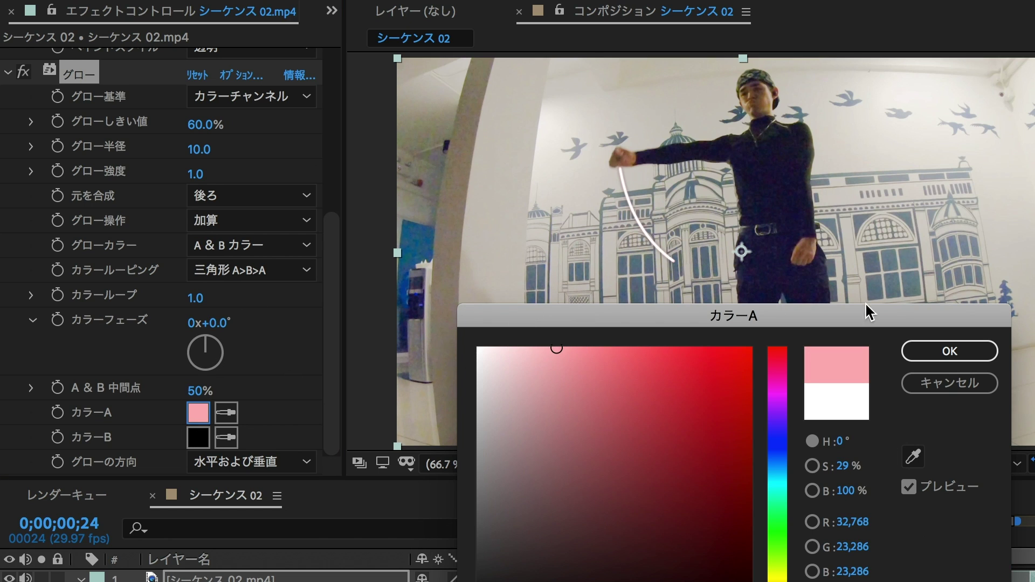
{"action": "left_click", "coordinate": [936, 357]}
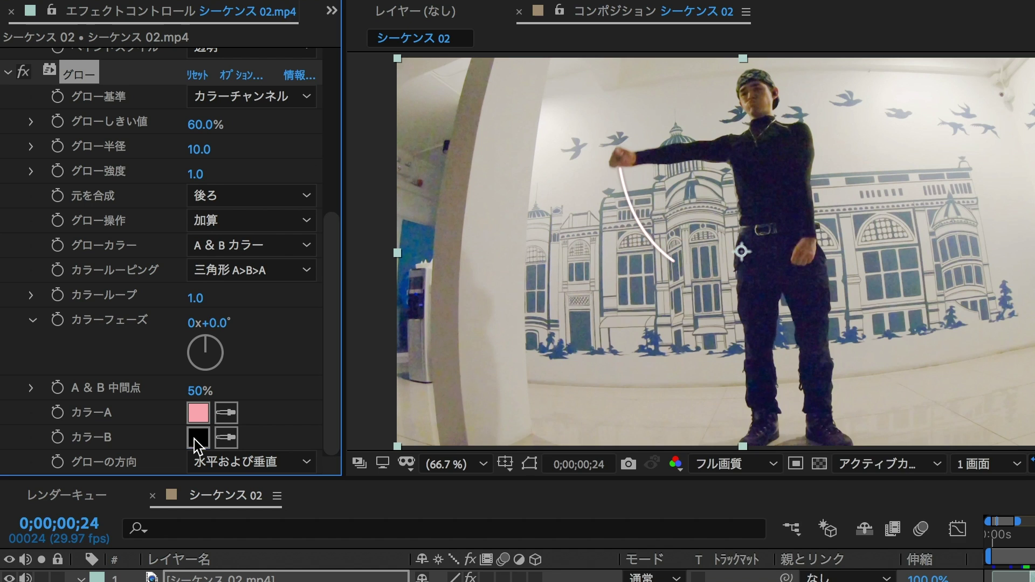
{"action": "left_click", "coordinate": [198, 437]}
{"action": "left_click", "coordinate": [741, 349]}
{"action": "left_click", "coordinate": [939, 351]}
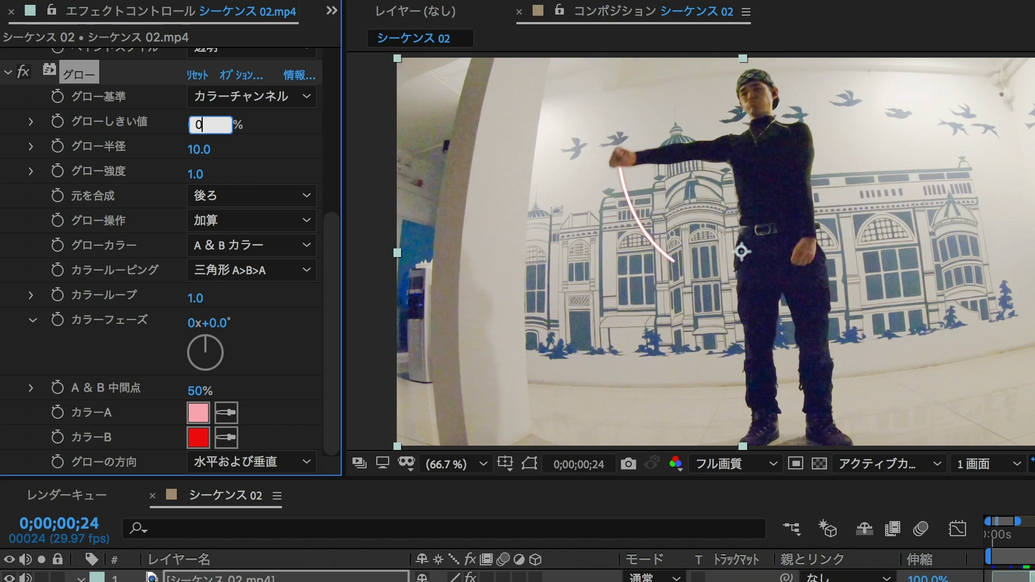
Set the glow threshold to 0%, radius to 30 and intensity to 3.
{"action": "key", "text": "Return"}
{"action": "left_click", "coordinate": [199, 149]}
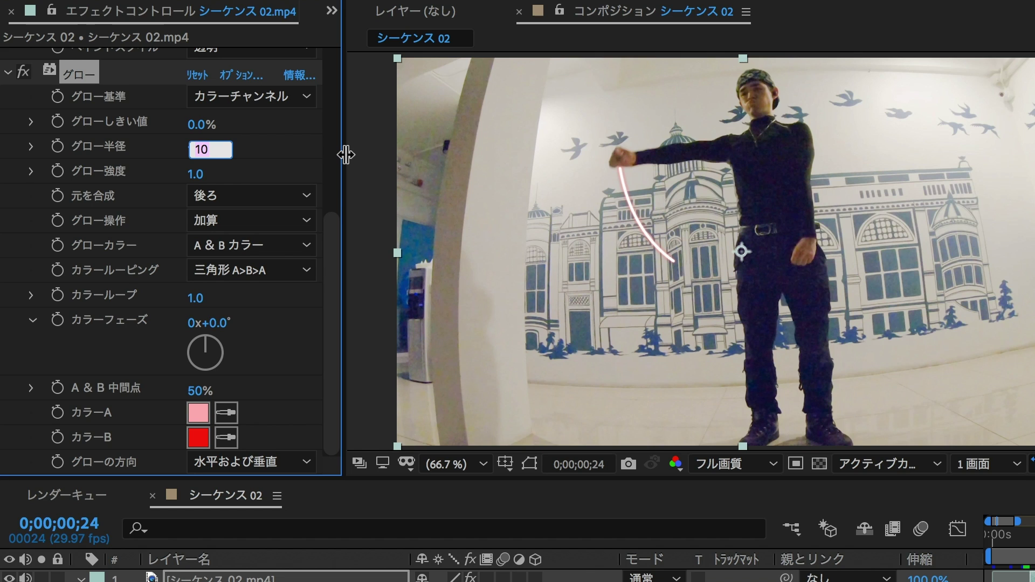
{"action": "type", "text": "20"}
{"action": "key", "text": "BackSpace"}
{"action": "key", "text": "BackSpace"}
{"action": "type", "text": "30"}
{"action": "left_click", "coordinate": [200, 174]}
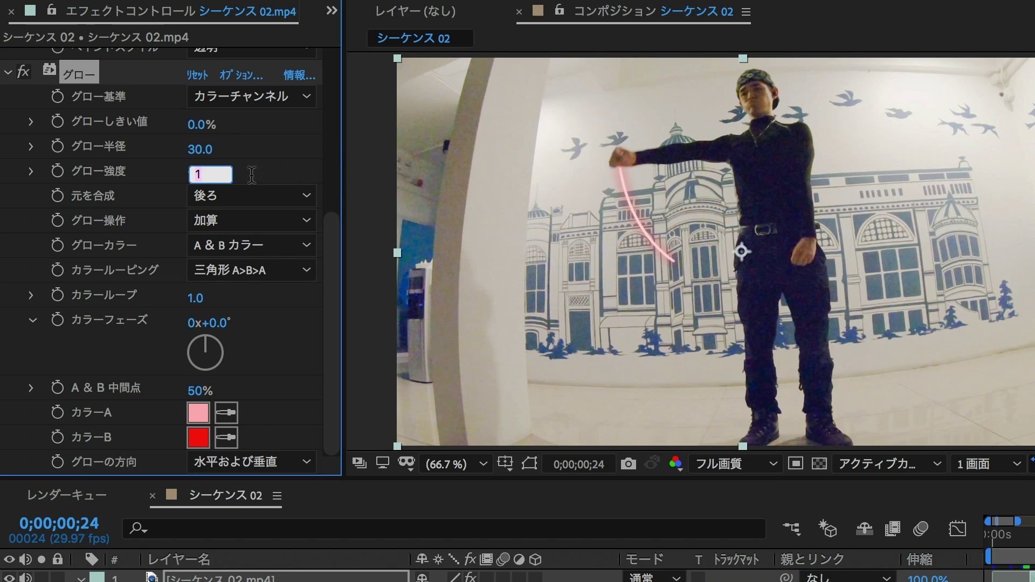
{"action": "type", "text": "3"}
{"action": "key", "text": "Return"}
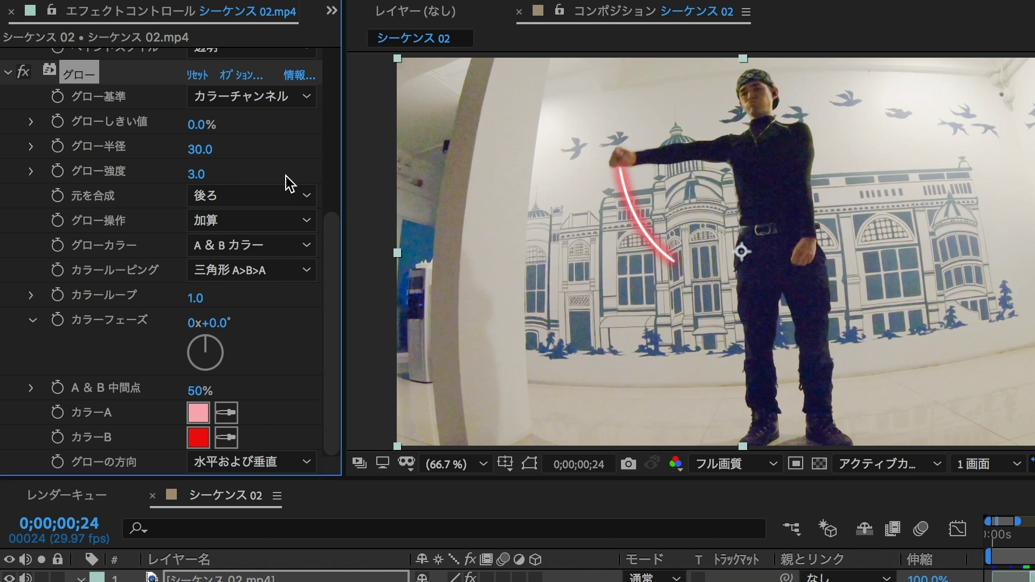
{"action": "scroll", "coordinate": [137, 191], "scroll_direction": "up", "scroll_amount": 5}
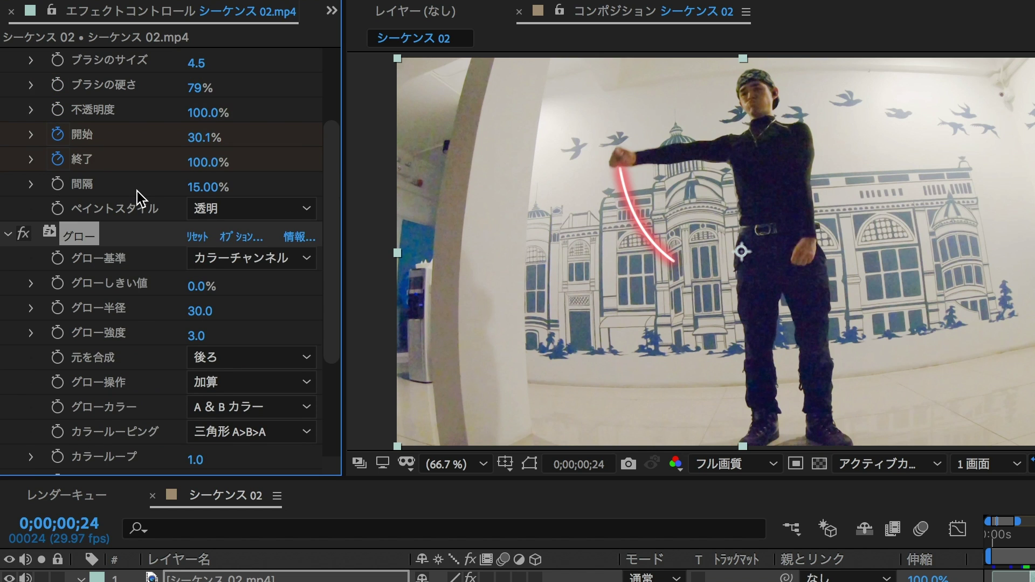
Change the Stroke effect's colour to deep red.
{"action": "scroll", "coordinate": [137, 191], "scroll_direction": "up", "scroll_amount": 3}
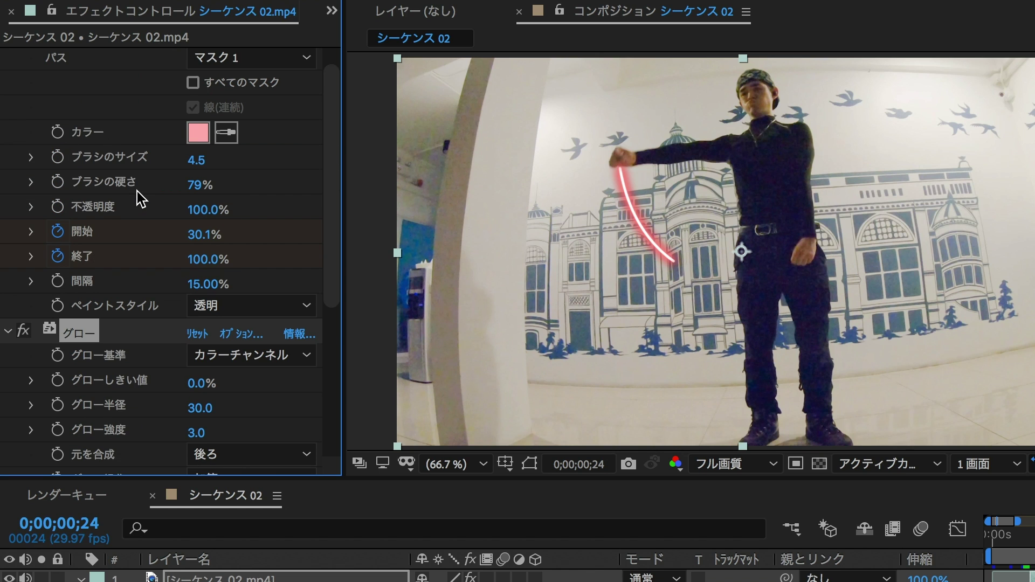
{"action": "scroll", "coordinate": [136, 190], "scroll_direction": "up", "scroll_amount": 1}
{"action": "left_click", "coordinate": [199, 158]}
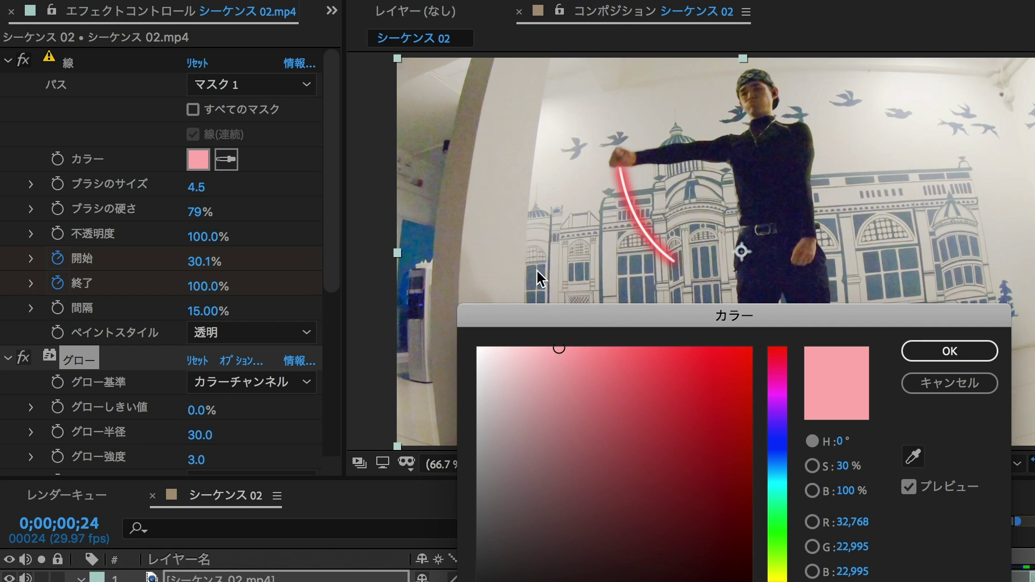
{"action": "left_click_drag", "start_coordinate": [596, 348], "coordinate": [620, 348]}
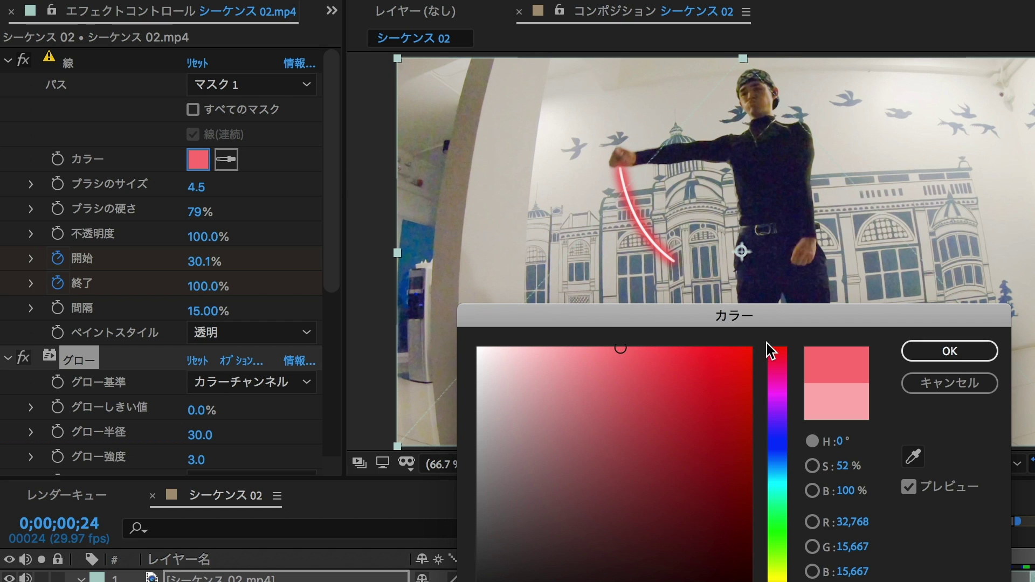
{"action": "left_click_drag", "start_coordinate": [679, 353], "coordinate": [705, 331]}
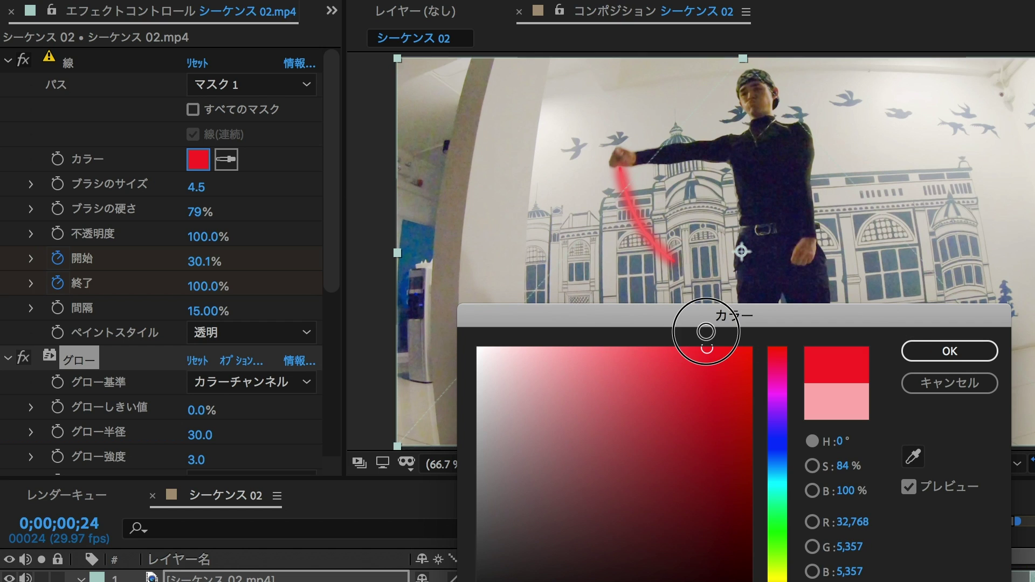
{"action": "left_click", "coordinate": [973, 348]}
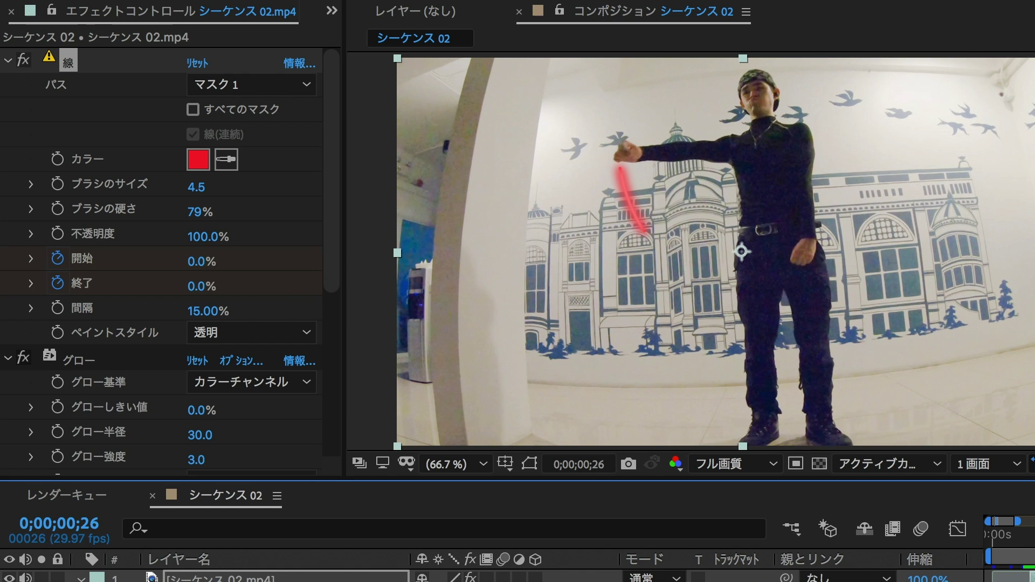
Raise the stroke's Start to 100% so the line is gone by frame 25.
{"action": "left_click", "coordinate": [288, 578]}
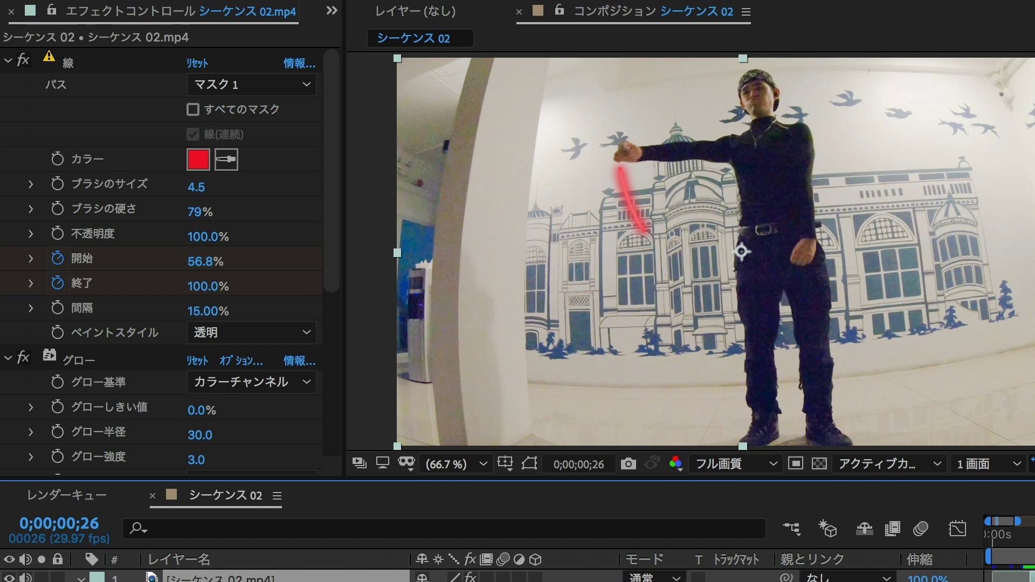
{"action": "left_click_drag", "start_coordinate": [205, 261], "coordinate": [248, 262]}
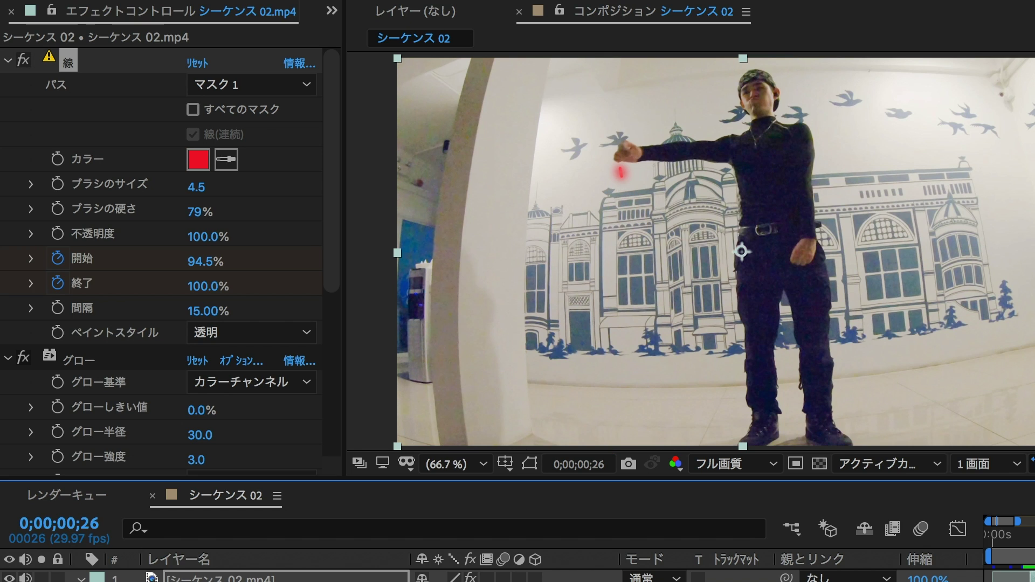
{"action": "key", "text": "ctrl+shift+a"}
{"action": "key", "text": "Page_Up"}
{"action": "key", "text": "Page_Up"}
{"action": "key", "text": "Page_Down"}
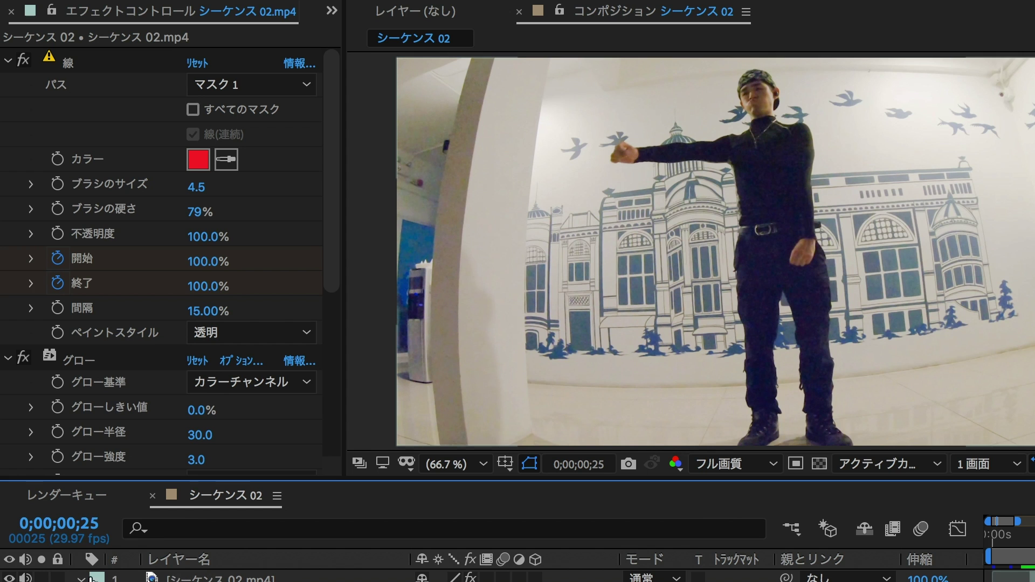
Rename the top stroke layer to '1', then select the original シーケンス 02.mp4 layer below.
{"action": "left_click", "coordinate": [229, 578]}
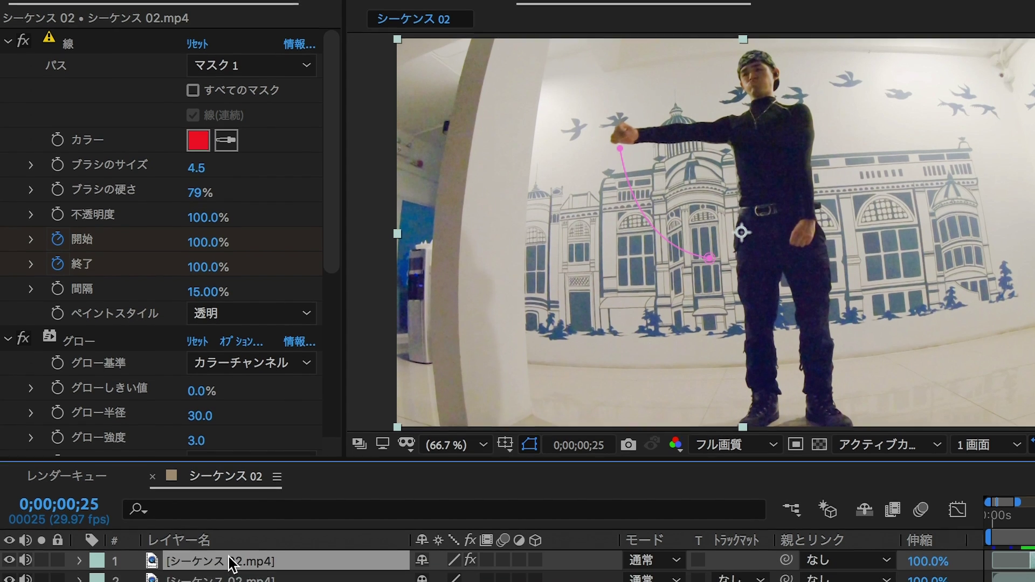
{"action": "key", "text": "Return"}
{"action": "type", "text": "1"}
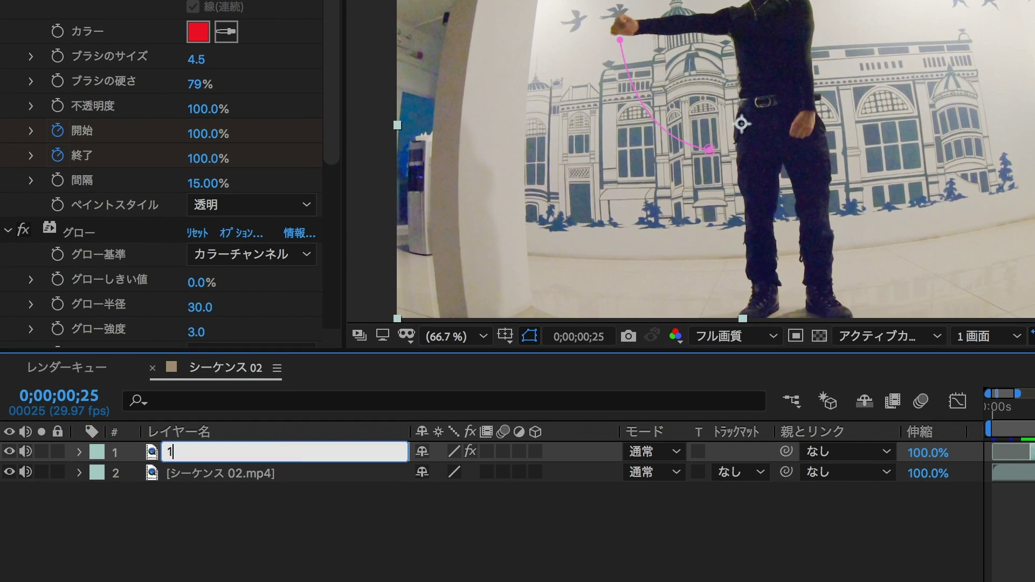
{"action": "key", "text": "Return"}
{"action": "left_click", "coordinate": [248, 477]}
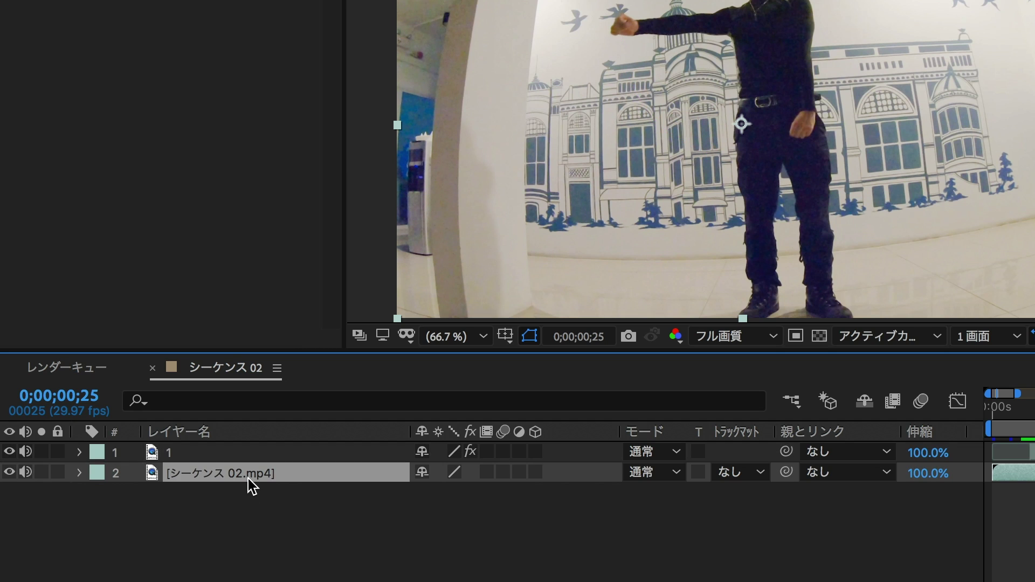
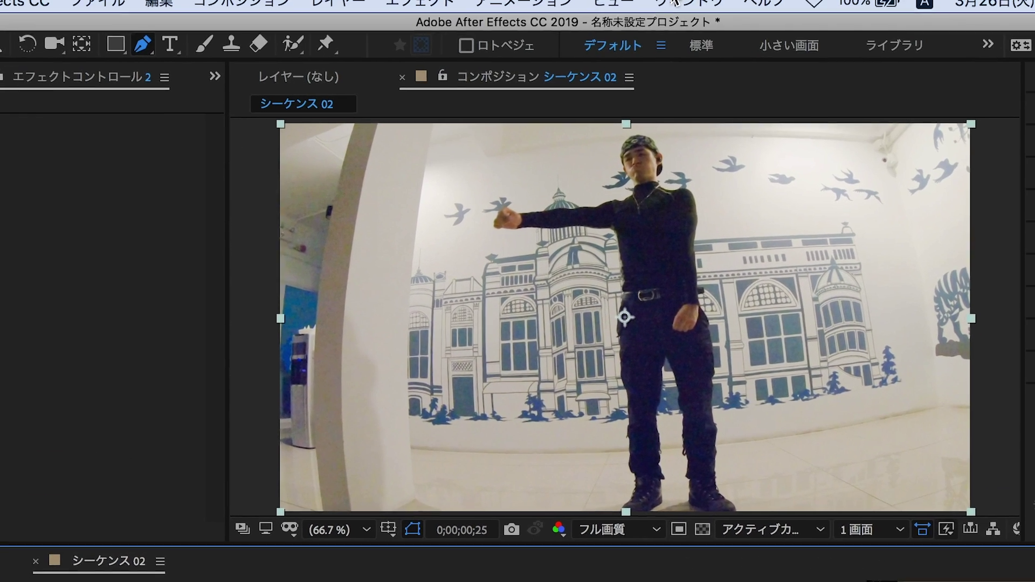
Open layer 2 in its own Layer panel for painting.
{"action": "left_click", "coordinate": [682, 11]}
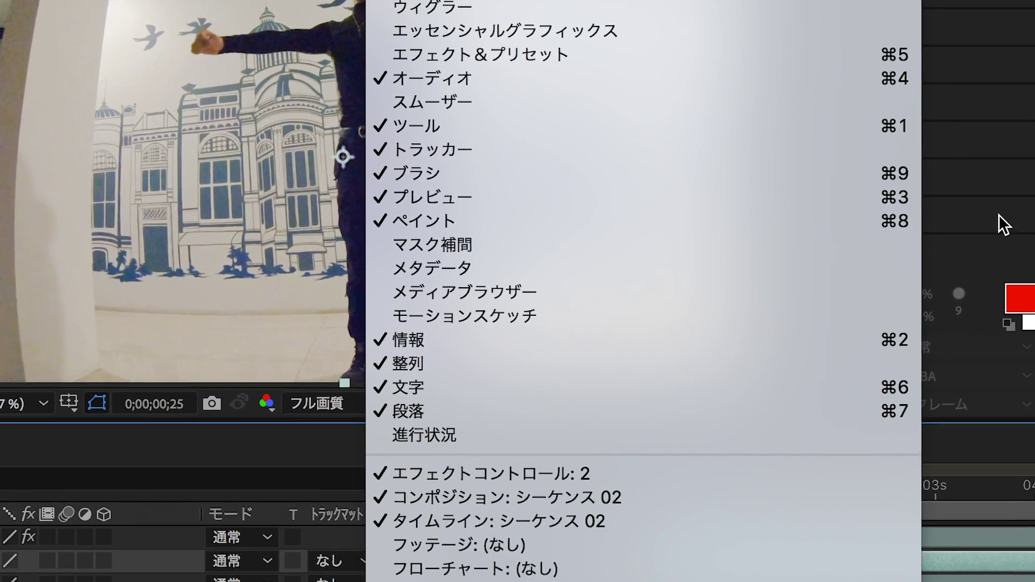
{"action": "left_click", "coordinate": [998, 215]}
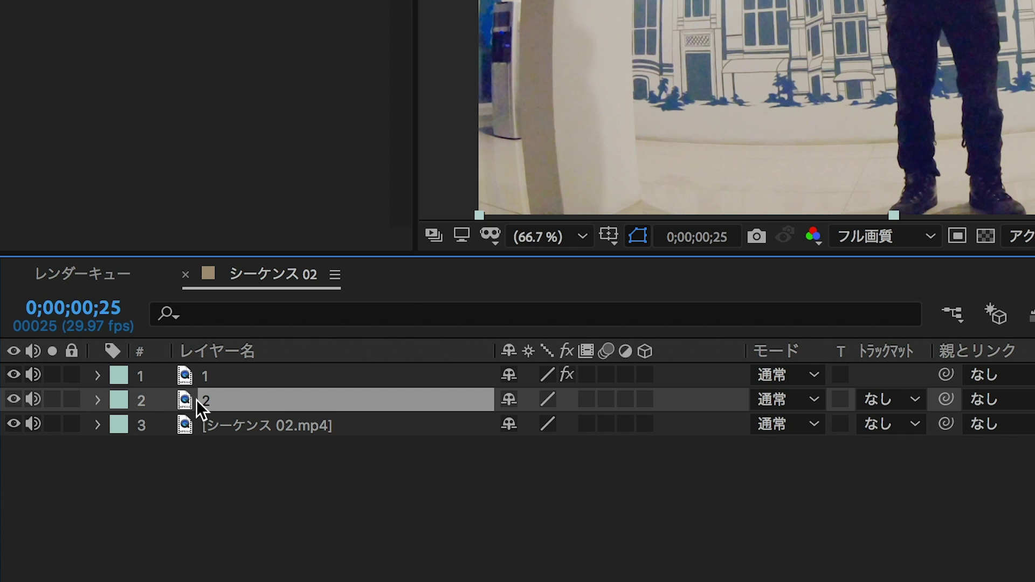
{"action": "double_click", "coordinate": [196, 399]}
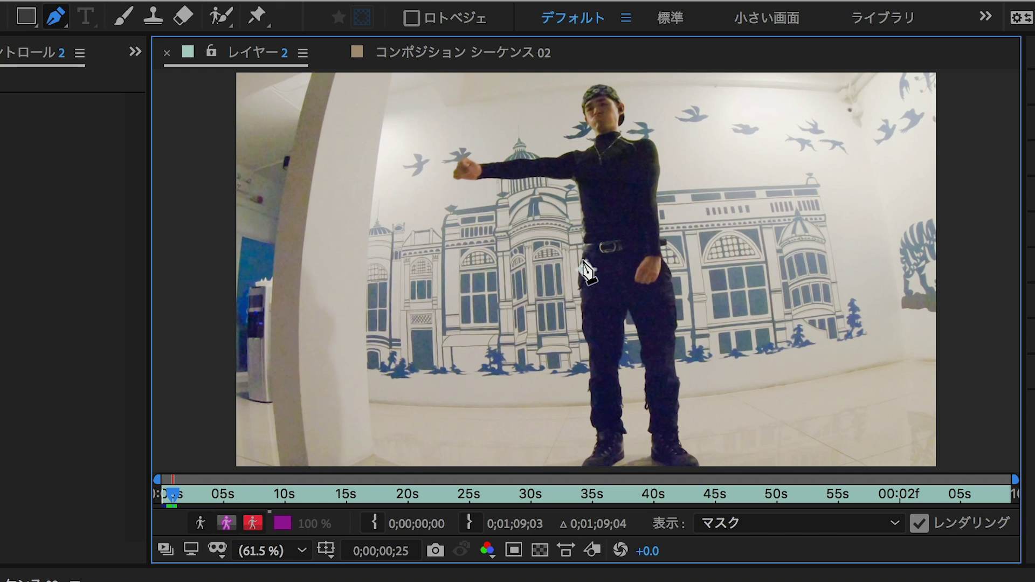
Use the Brush tool with Single Frame duration and a 5 px hard round tip to dab red on the hand.
{"action": "left_click", "coordinate": [130, 21]}
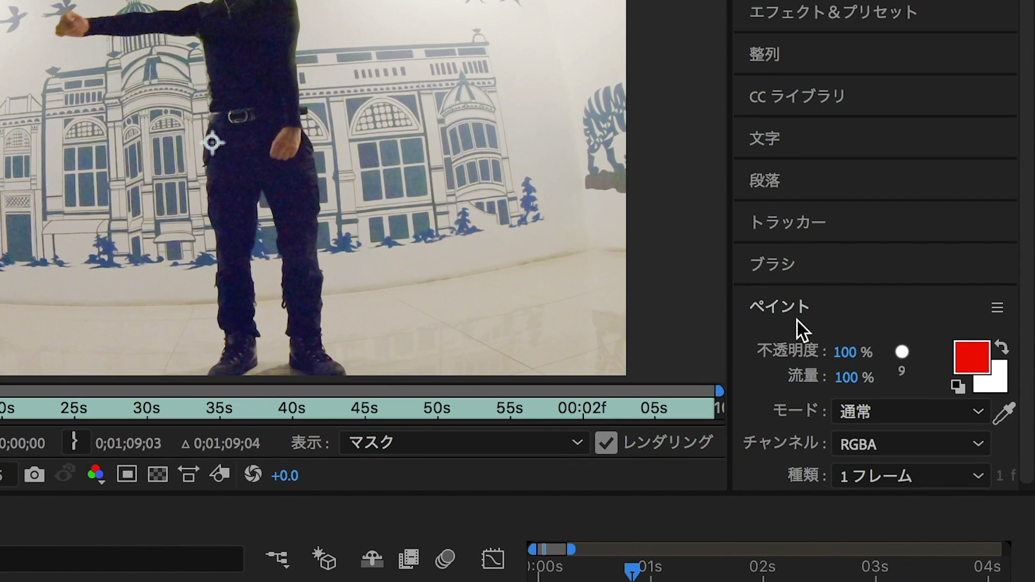
{"action": "scroll", "coordinate": [796, 320], "scroll_direction": "down", "scroll_amount": 1}
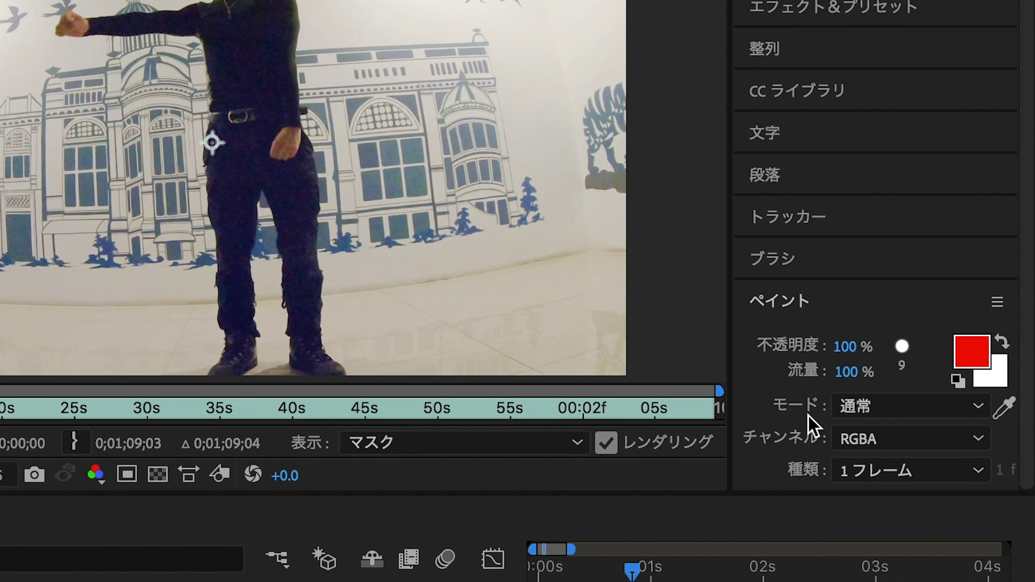
{"action": "left_click", "coordinate": [857, 473]}
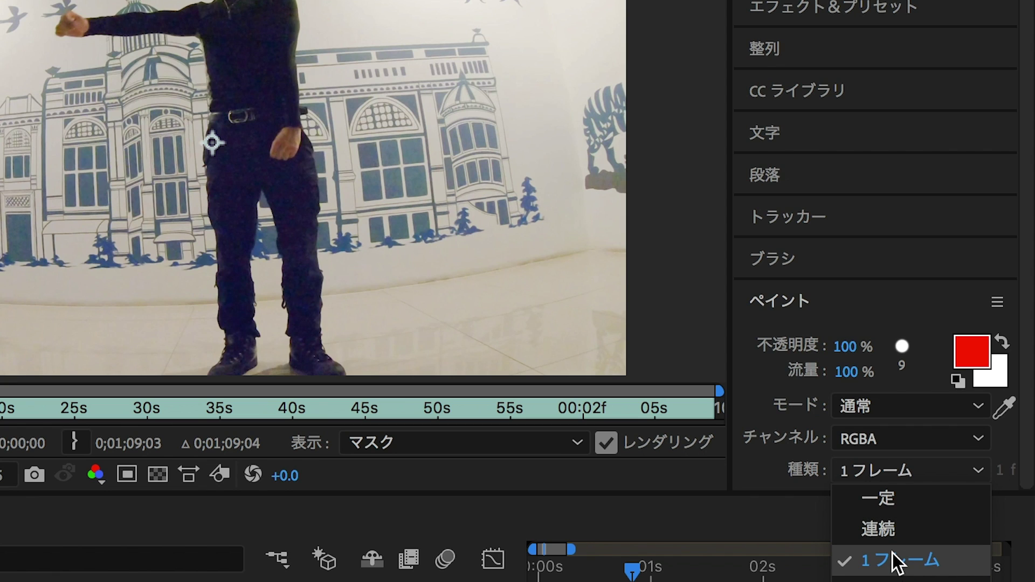
{"action": "left_click", "coordinate": [888, 301]}
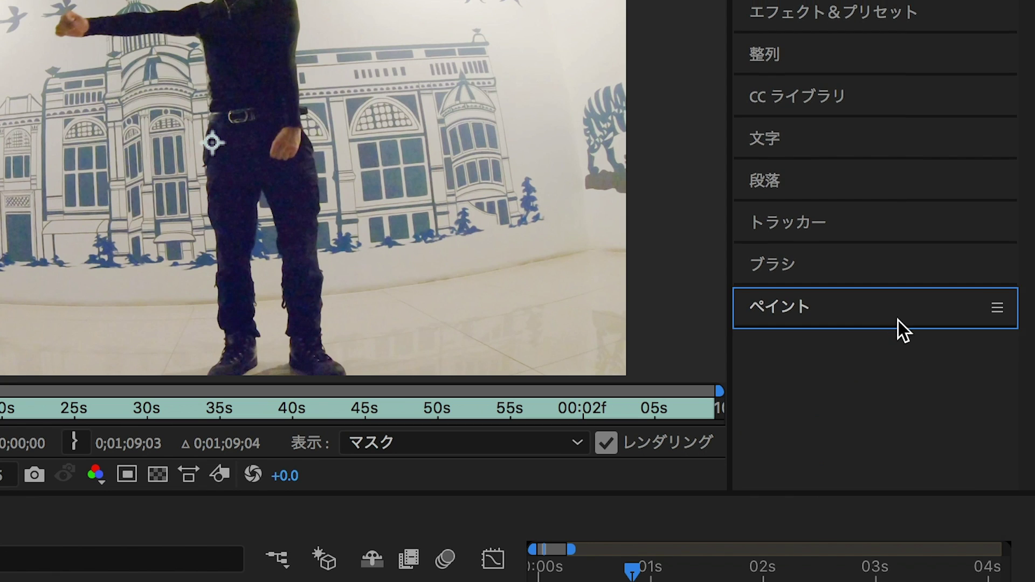
{"action": "left_click", "coordinate": [862, 268]}
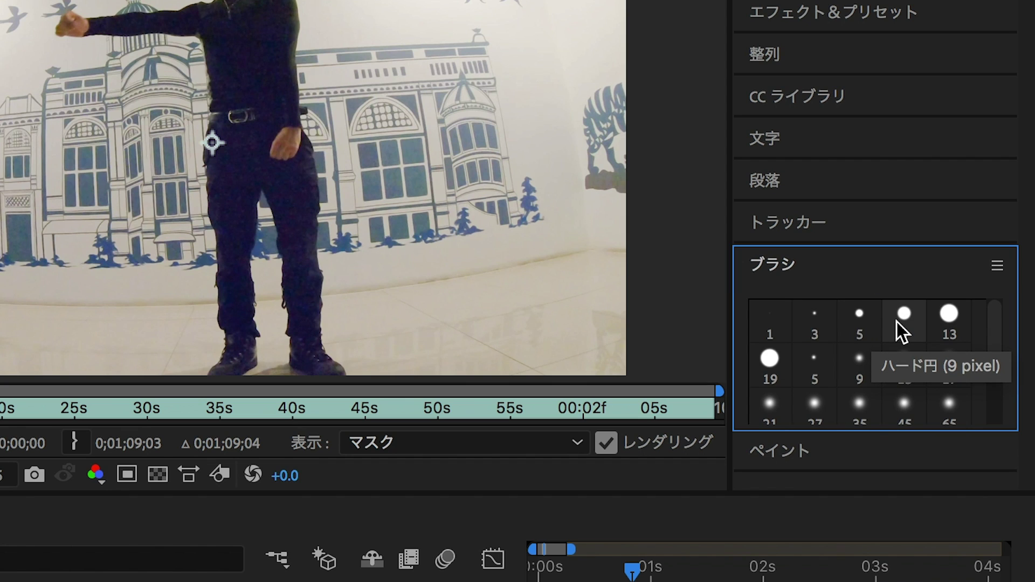
{"action": "left_click", "coordinate": [870, 322]}
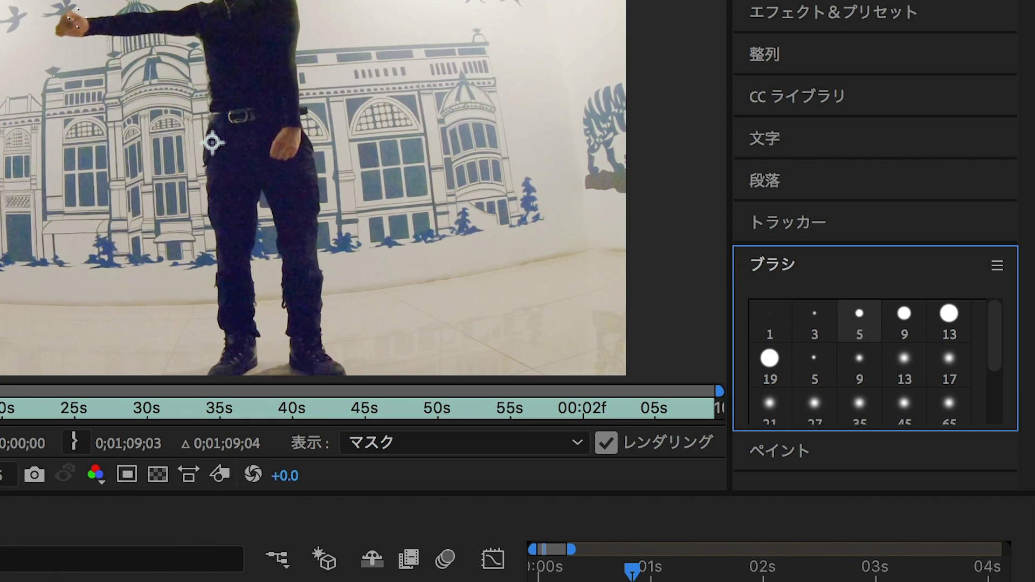
{"action": "left_click", "coordinate": [78, 21]}
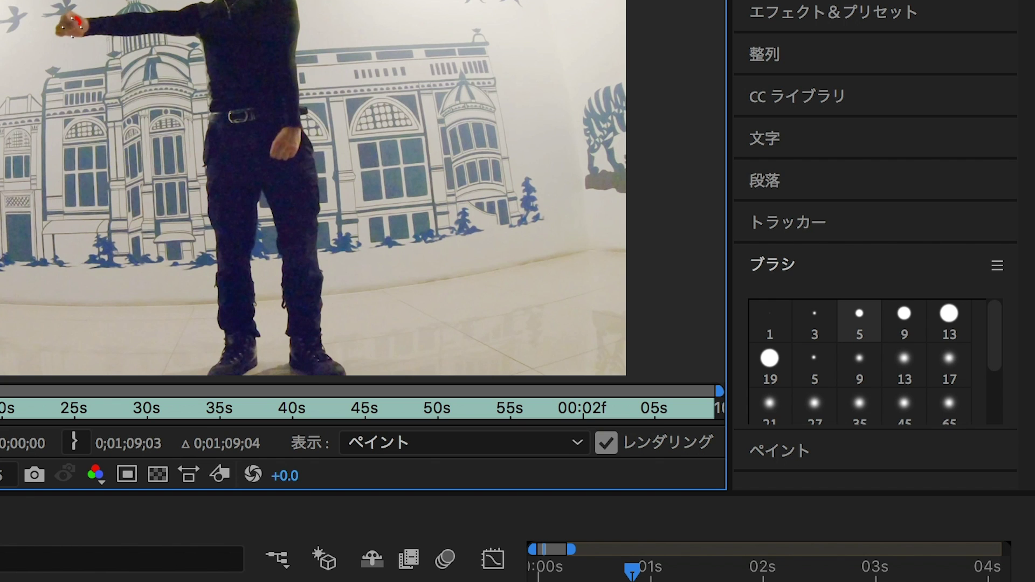
Trim layer 2 to start and layer 1 to end at 0;00;00;25, then advance to 0;00;00;26.
{"action": "left_click", "coordinate": [868, 322]}
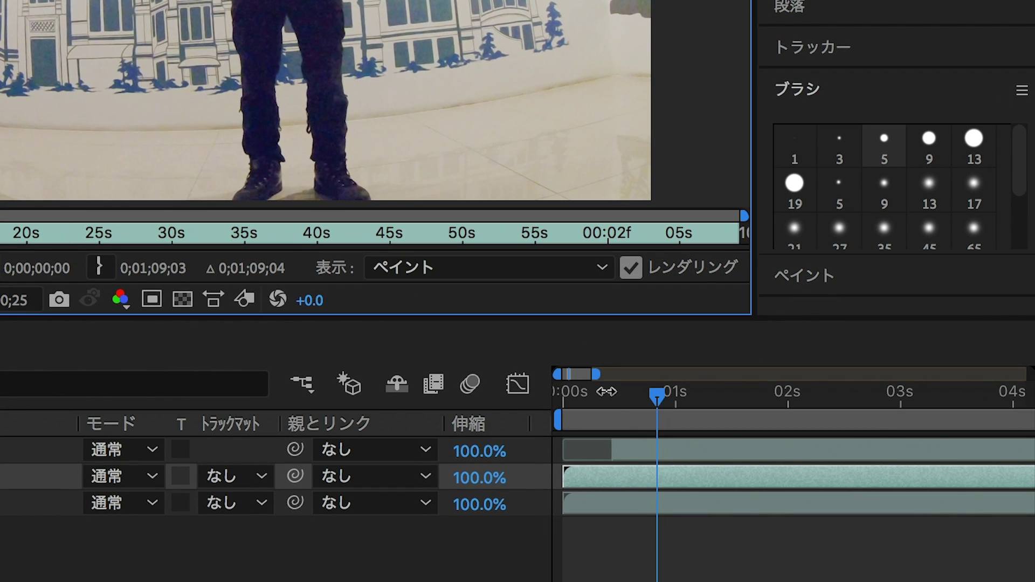
{"action": "left_click", "coordinate": [656, 474]}
{"action": "key", "text": "alt+bracketleft"}
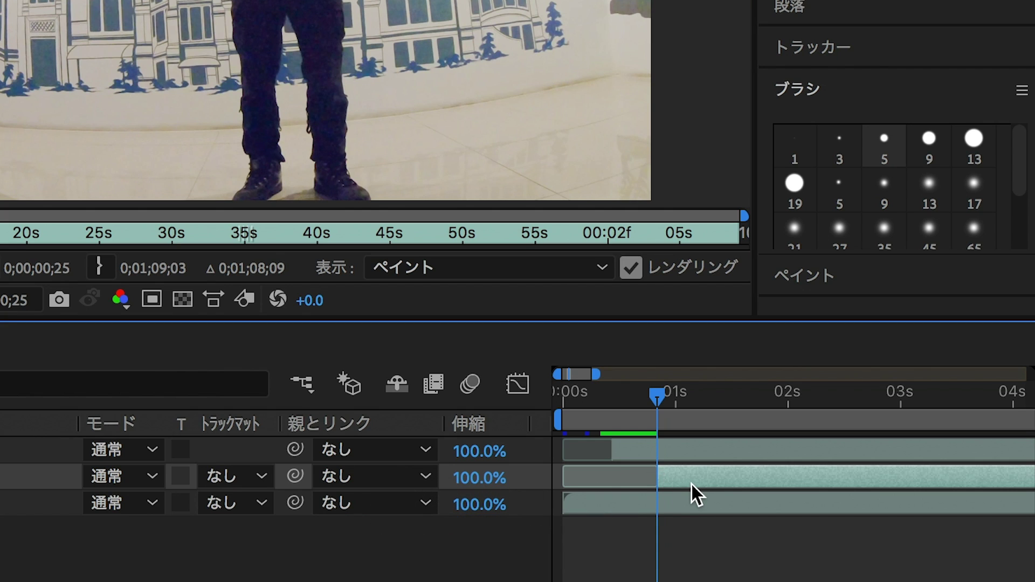
{"action": "left_click", "coordinate": [654, 456]}
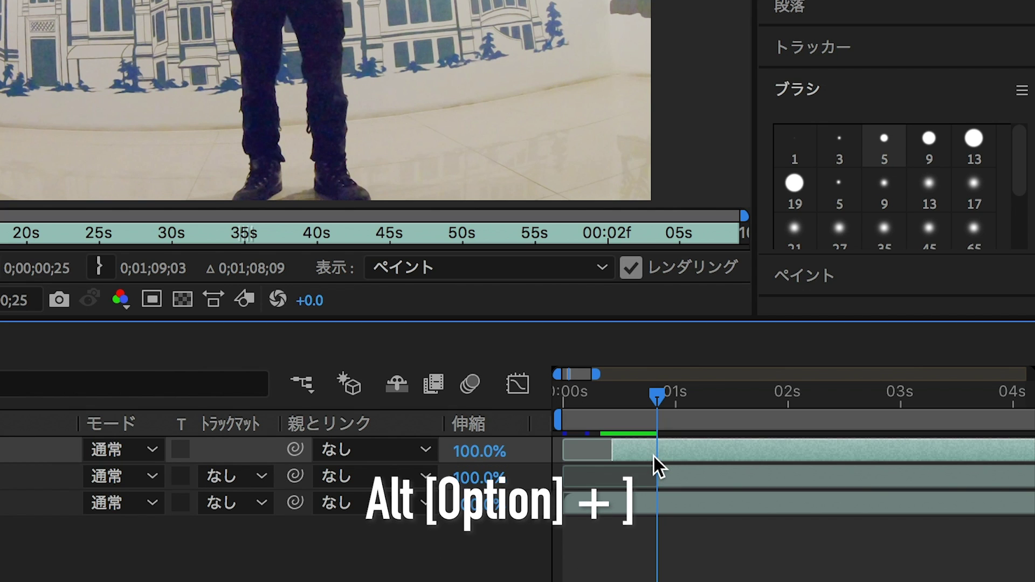
{"action": "key", "text": "alt+bracketright"}
{"action": "left_click", "coordinate": [690, 478]}
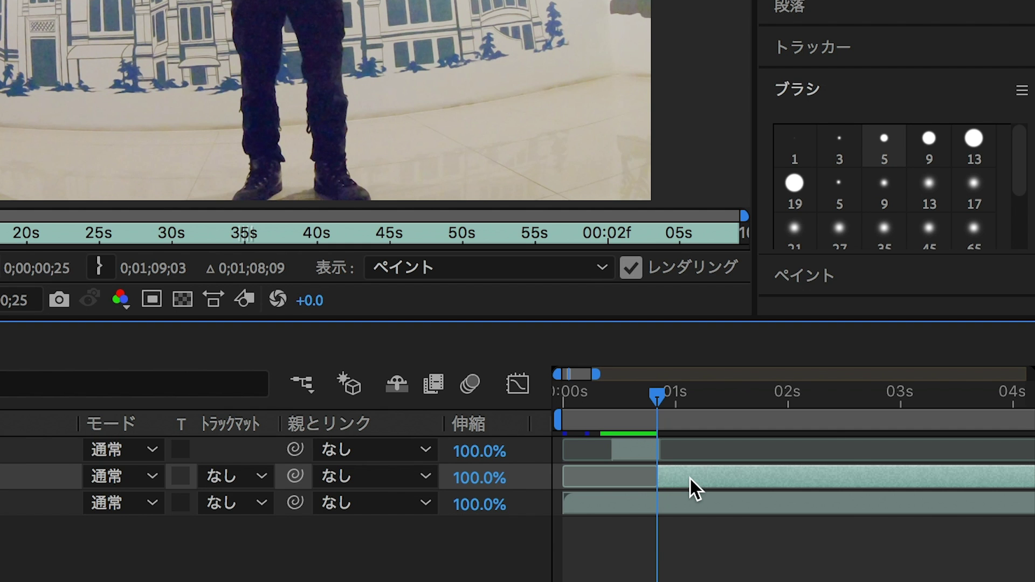
{"action": "key", "text": "ctrl+Right"}
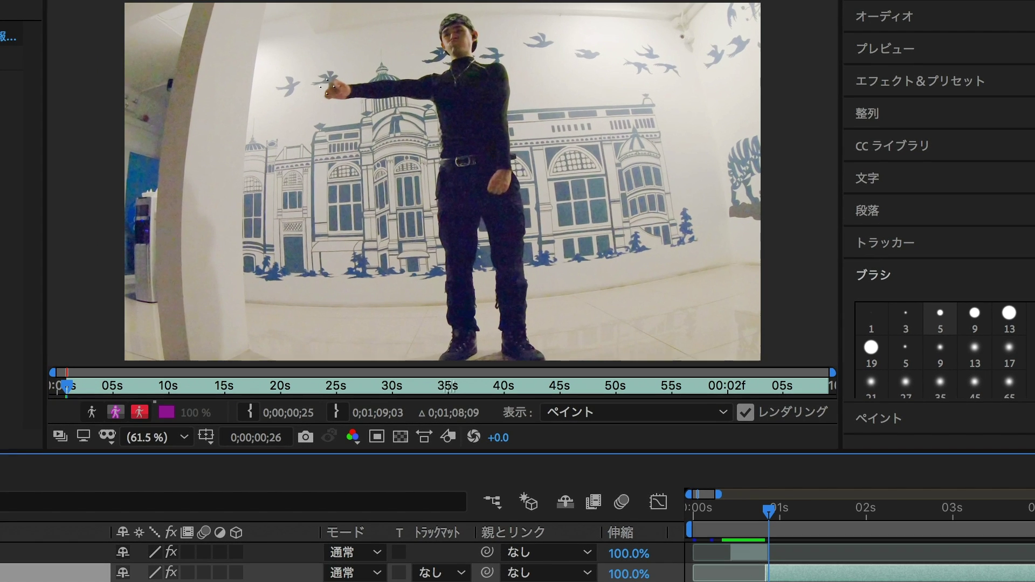
Paint red strokes on the dancer's fingers and fist, one frame at a time.
{"action": "left_click_drag", "start_coordinate": [325, 87], "coordinate": [322, 95]}
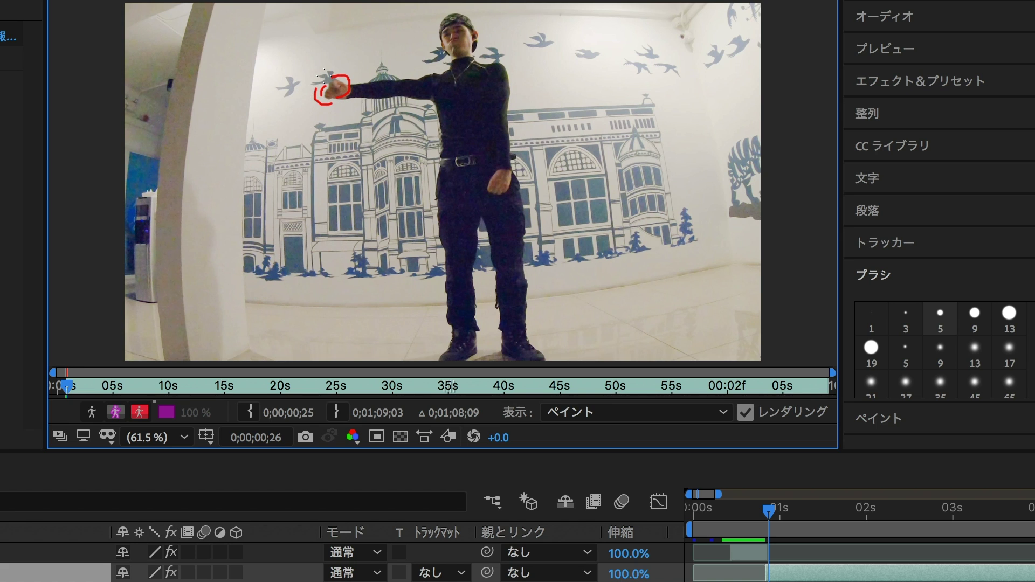
{"action": "key", "text": "ctrl+Right"}
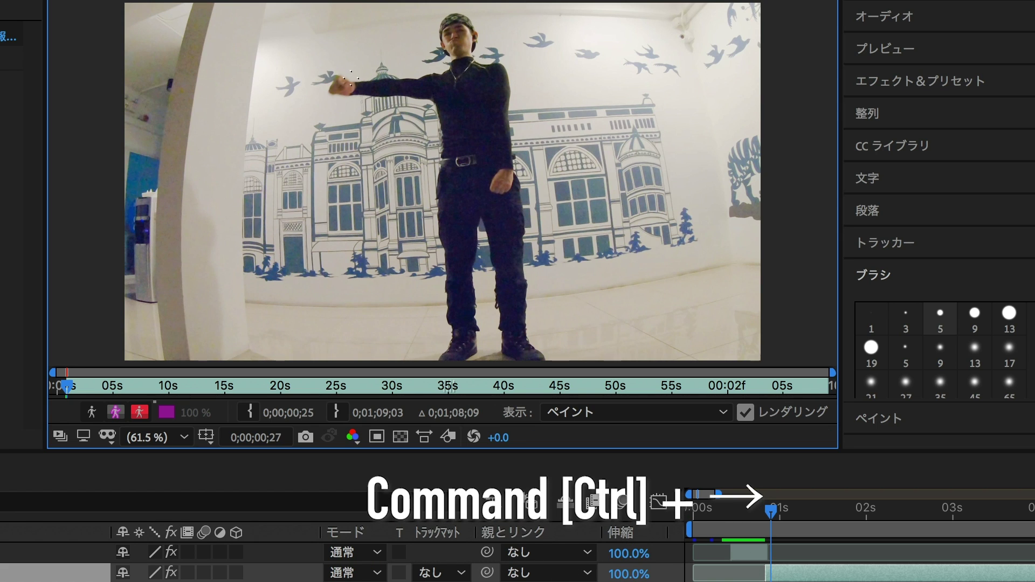
{"action": "mouse_move", "coordinate": [334, 74]}
{"action": "left_mouse_down"}
{"action": "mouse_move", "coordinate": [348, 90]}
{"action": "mouse_move", "coordinate": [322, 79]}
{"action": "mouse_move", "coordinate": [305, 94]}
{"action": "left_mouse_up"}
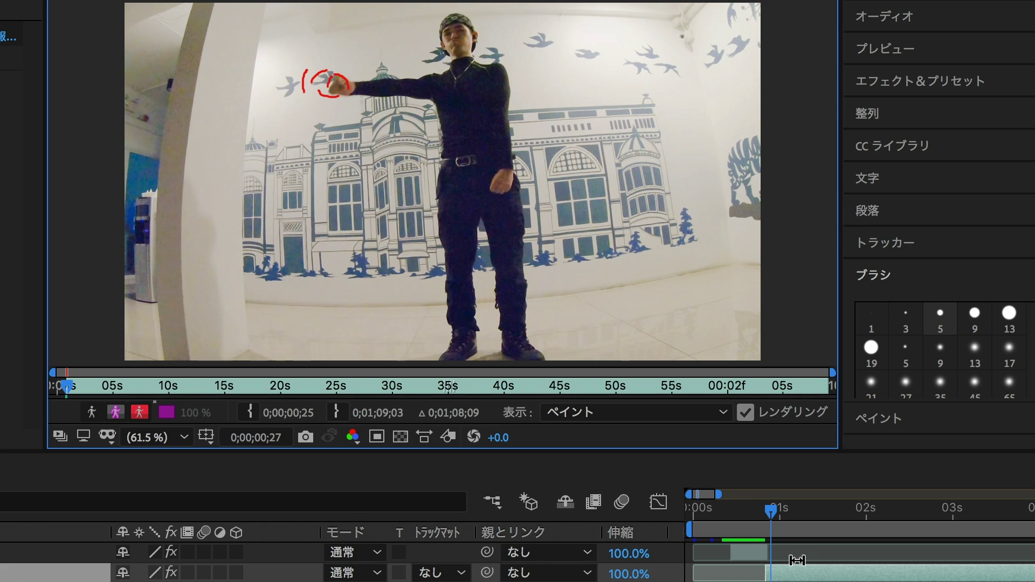
{"action": "key", "text": "ctrl+Right"}
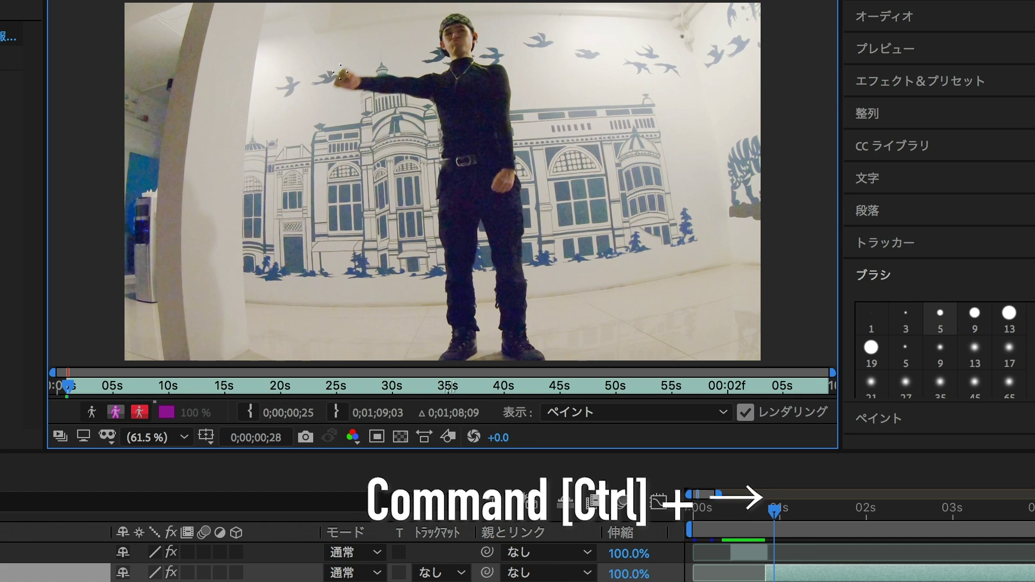
{"action": "left_click_drag", "start_coordinate": [332, 72], "coordinate": [329, 80]}
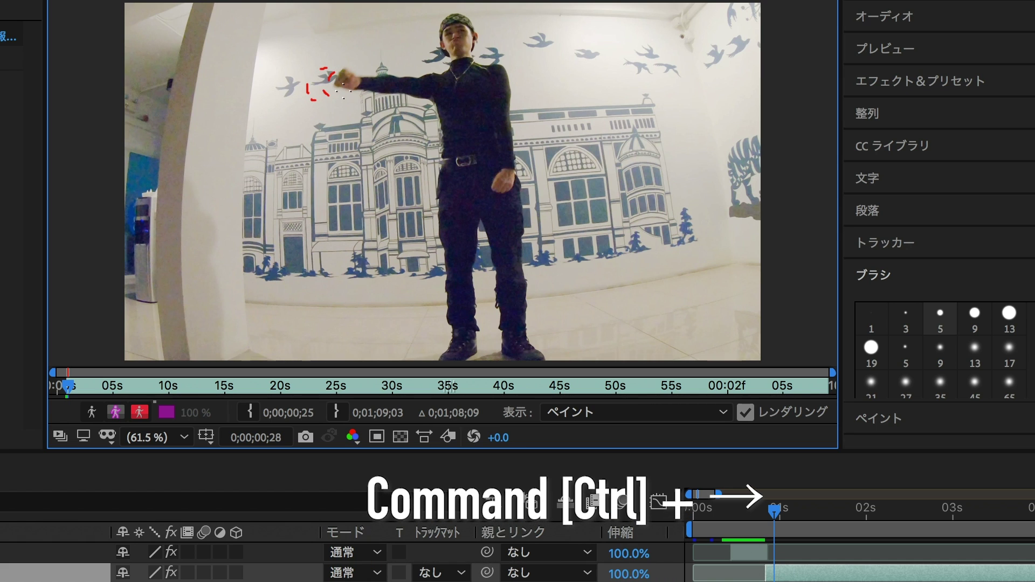
{"action": "mouse_move", "coordinate": [345, 73]}
{"action": "left_mouse_down"}
{"action": "mouse_move", "coordinate": [360, 72]}
{"action": "mouse_move", "coordinate": [307, 81]}
{"action": "left_mouse_up"}
{"action": "key", "text": "ctrl+Right"}
Replace an overlong stroke with a shorter one, then paint red loops and strokes around the raised fist.
{"action": "key", "text": "ctrl+z"}
{"action": "left_click_drag", "start_coordinate": [345, 69], "coordinate": [327, 75]}
{"action": "key", "text": "ctrl+Right"}
{"action": "mouse_move", "coordinate": [376, 50]}
{"action": "left_mouse_down"}
{"action": "mouse_move", "coordinate": [365, 49]}
{"action": "mouse_move", "coordinate": [393, 19]}
{"action": "left_mouse_up"}
{"action": "key", "text": "ctrl+Right"}
{"action": "key", "text": "ctrl+Right"}
{"action": "key", "text": "ctrl+Right"}
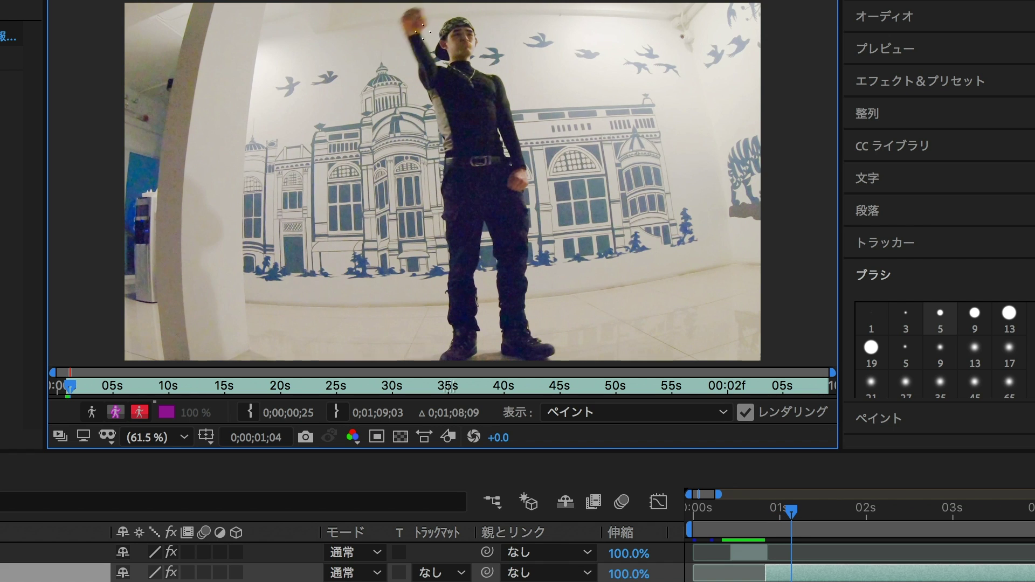
{"action": "key", "text": "ctrl+Left"}
{"action": "key", "text": "ctrl+Left"}
{"action": "key", "text": "ctrl+Left"}
{"action": "key", "text": "ctrl+Right"}
{"action": "key", "text": "ctrl+Right"}
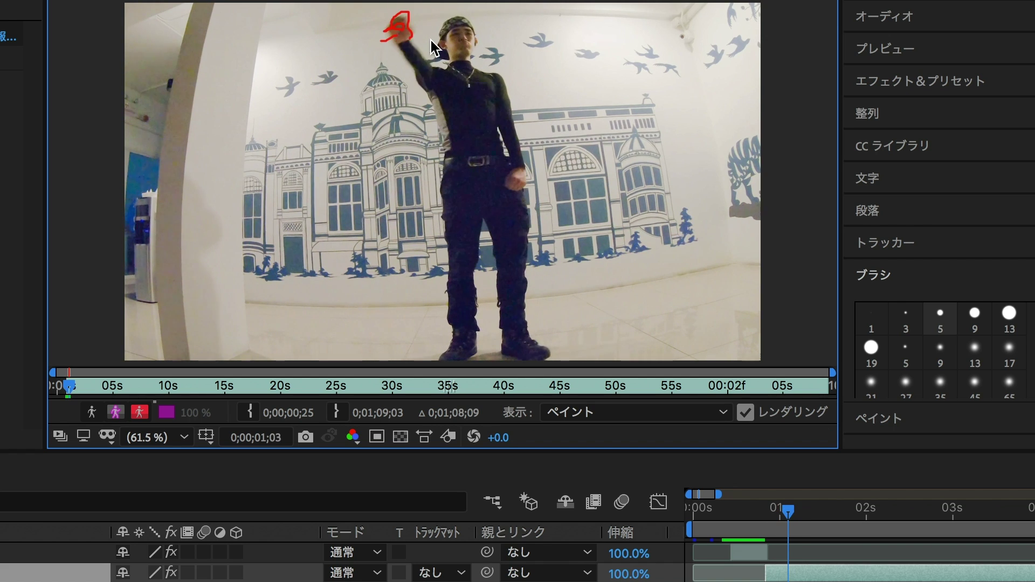
{"action": "key", "text": "ctrl+Right"}
{"action": "key", "text": "ctrl+Right"}
{"action": "key", "text": "ctrl+Right"}
{"action": "left_click_drag", "start_coordinate": [441, 21], "coordinate": [412, 22]}
{"action": "key", "text": "ctrl+Right"}
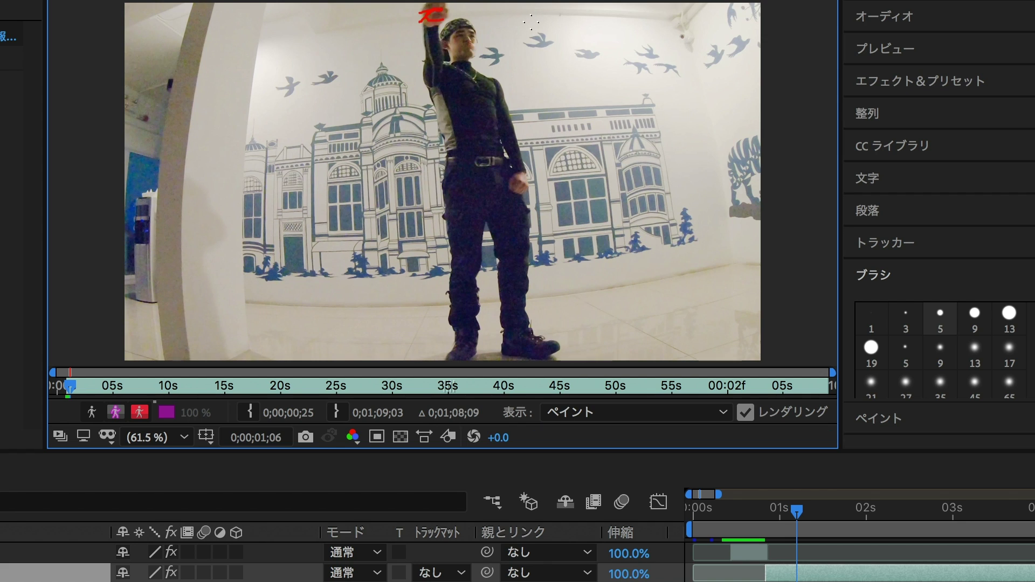
{"action": "key", "text": "ctrl+Right"}
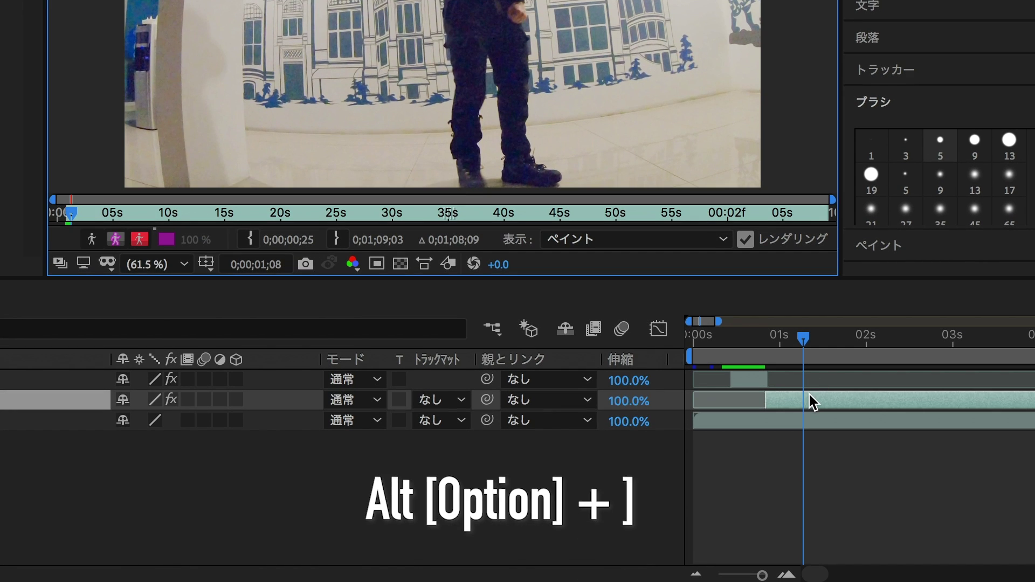
Trim the paint layer's end to 0;00;01;08 and loop-preview from 0;00;00;25.
{"action": "left_click", "coordinate": [811, 402]}
{"action": "key", "text": "alt+bracketright"}
{"action": "left_click", "coordinate": [796, 340]}
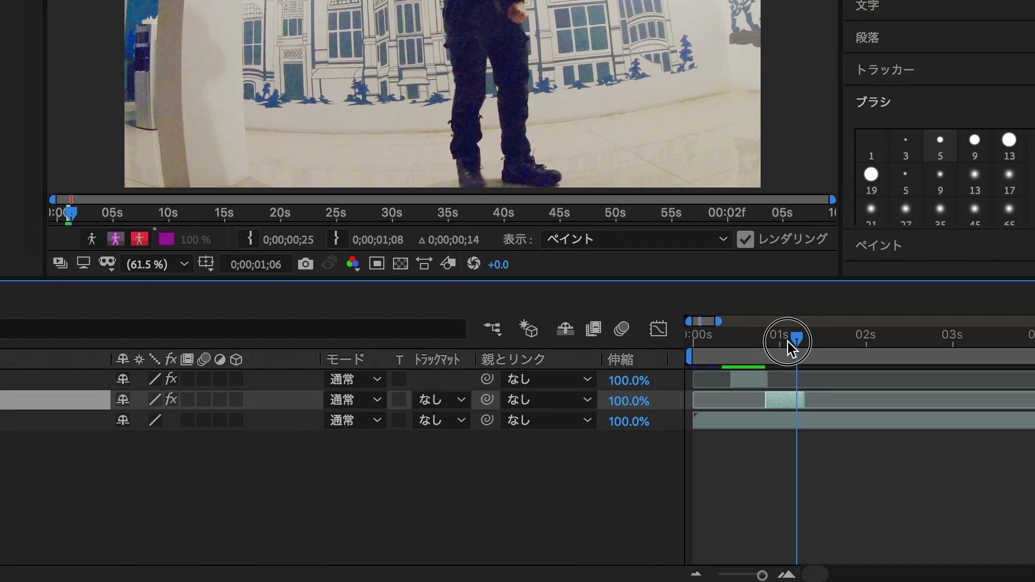
{"action": "left_click_drag", "start_coordinate": [788, 342], "coordinate": [766, 350]}
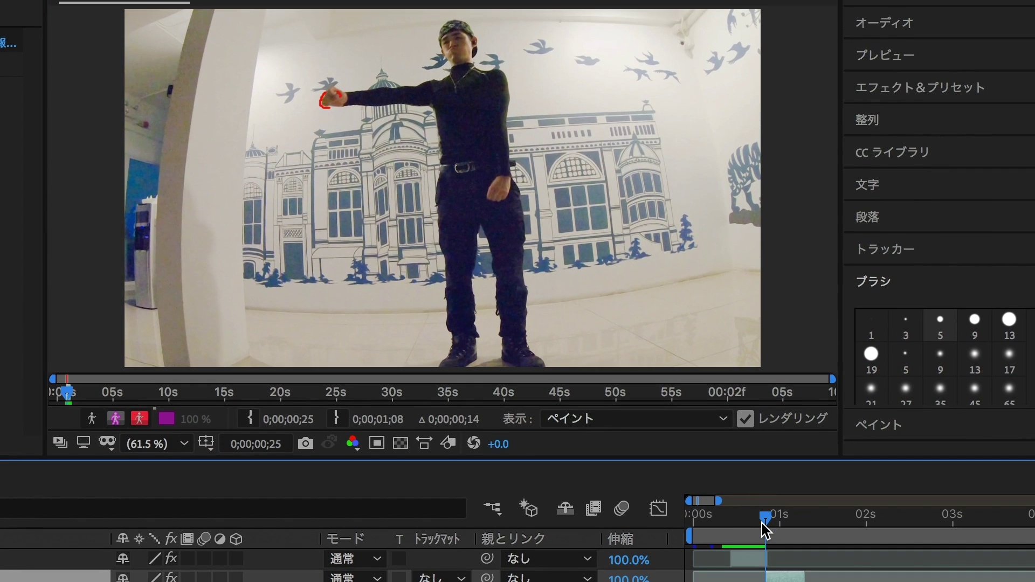
{"action": "key", "text": "space"}
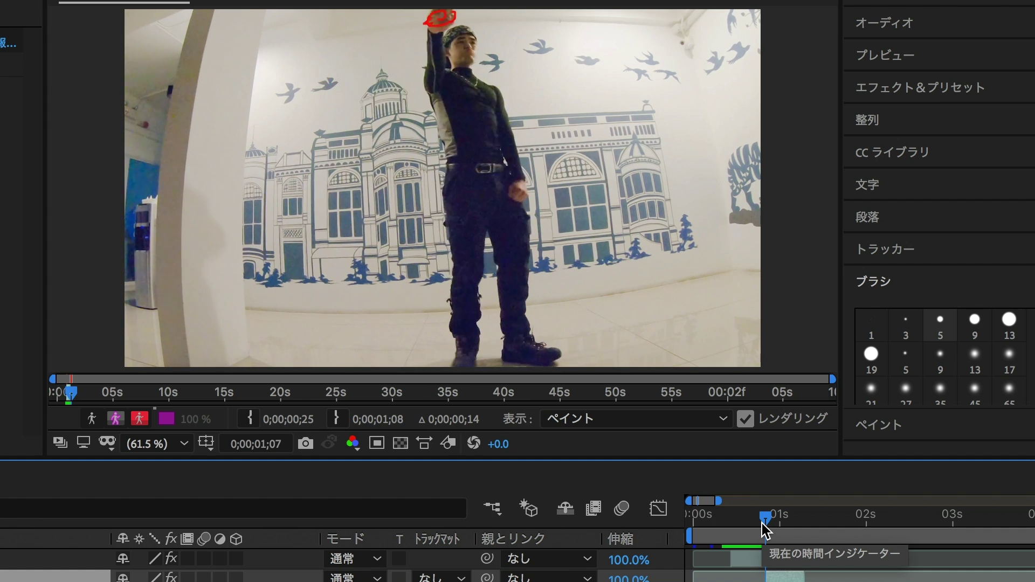
{"action": "left_click_drag", "start_coordinate": [761, 522], "coordinate": [795, 533]}
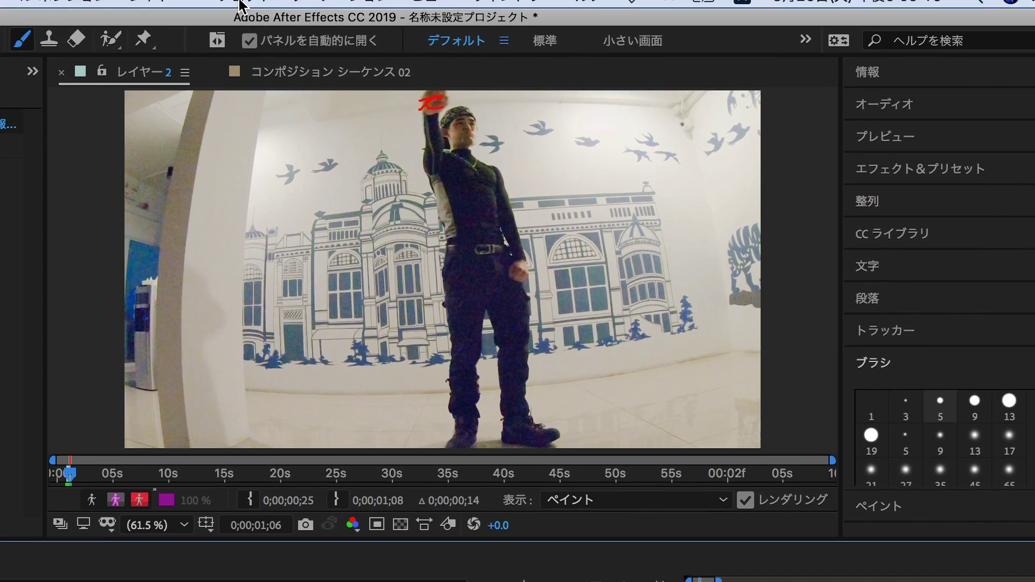
Add a red Generate > Fill effect and enable Paint on Transparent so only strokes show.
{"action": "left_click", "coordinate": [240, 3]}
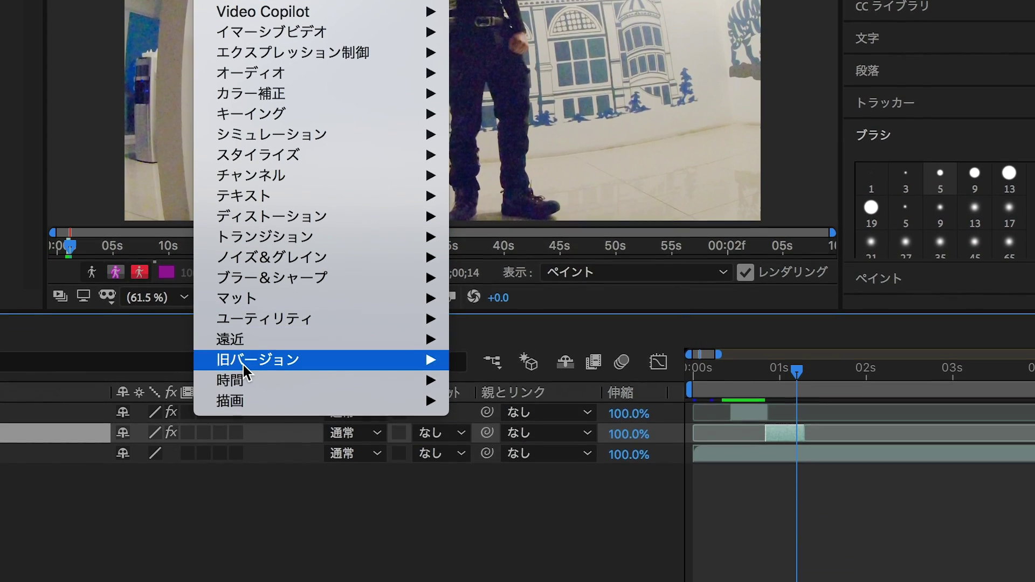
{"action": "mouse_move", "coordinate": [279, 404]}
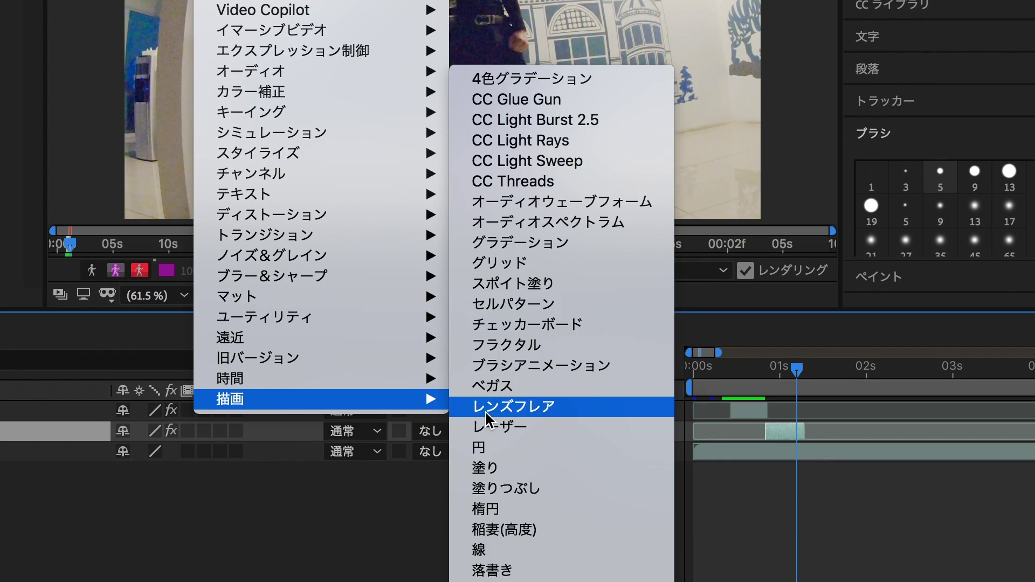
{"action": "left_click", "coordinate": [488, 469]}
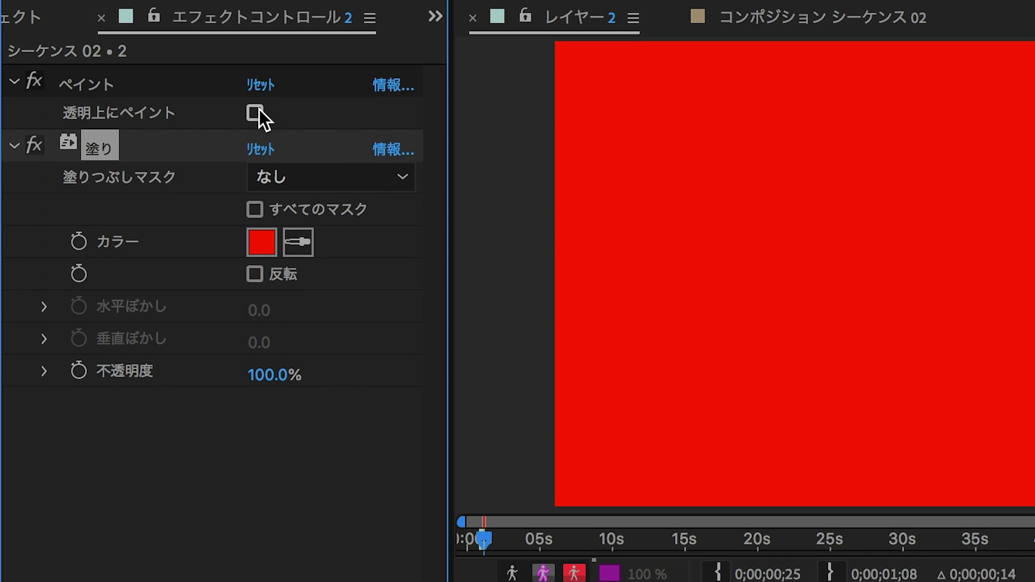
{"action": "left_click", "coordinate": [259, 109]}
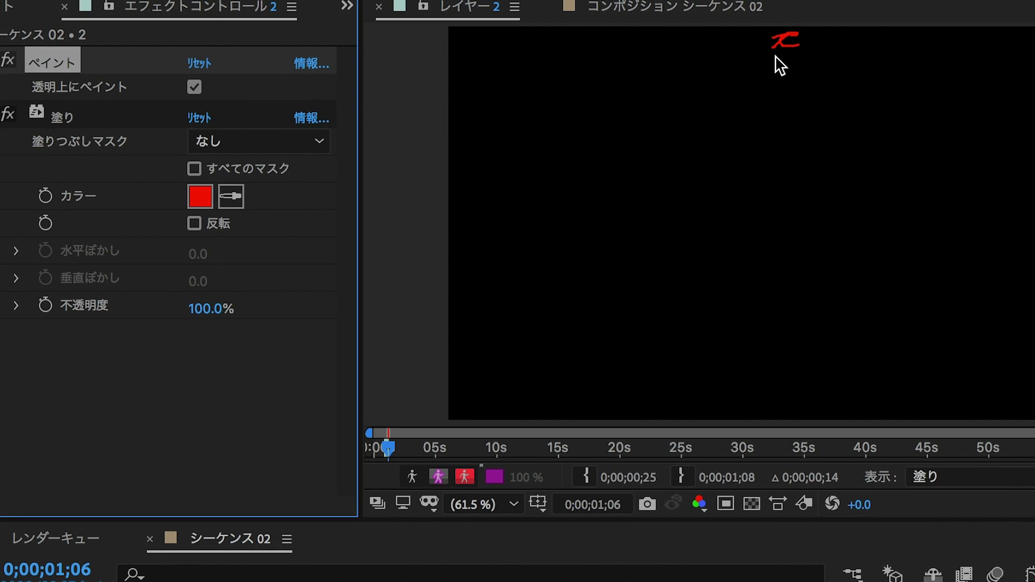
{"action": "left_click", "coordinate": [207, 198]}
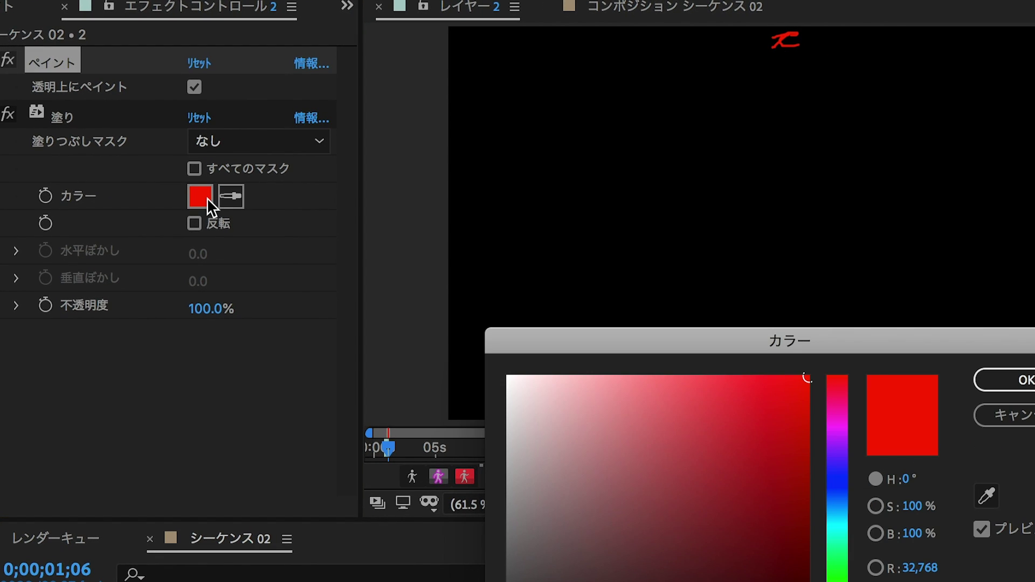
{"action": "left_click", "coordinate": [1024, 383]}
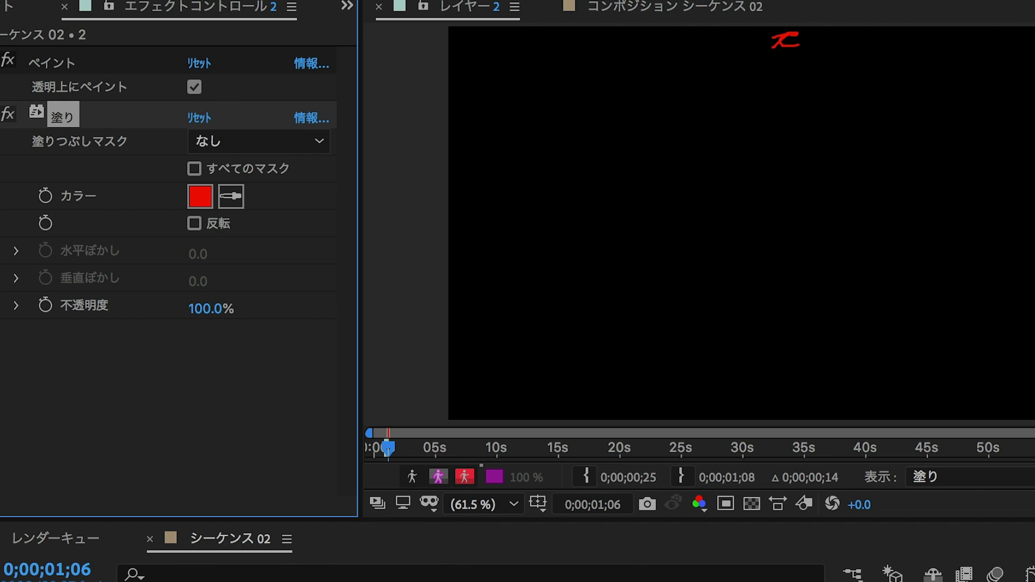
{"action": "left_click", "coordinate": [382, 448]}
Keyframe Fill Color red at 0;00;00;25 and magenta at 0;00;01;01.
{"action": "key", "text": "Page_Down"}
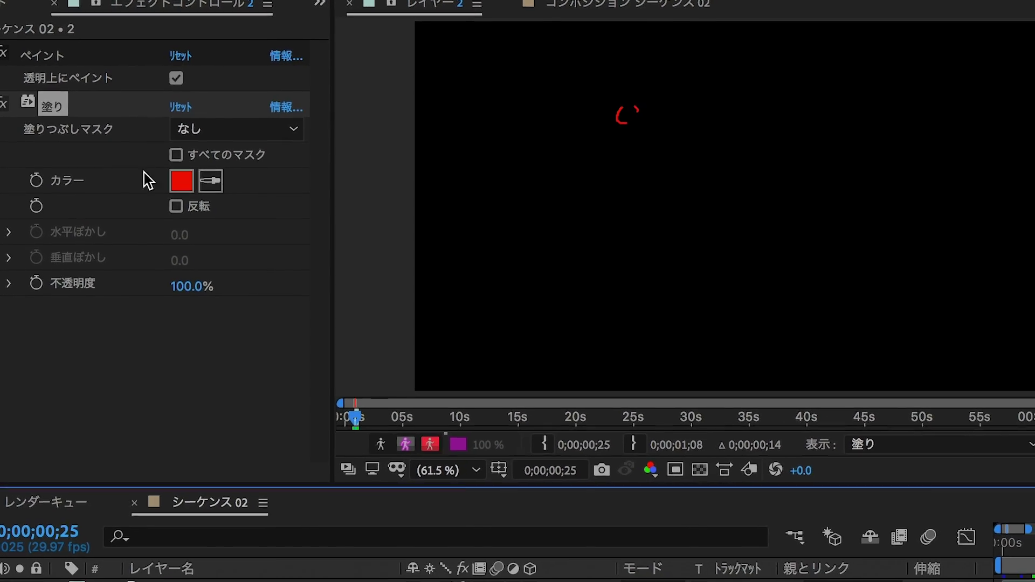
{"action": "left_click", "coordinate": [39, 184]}
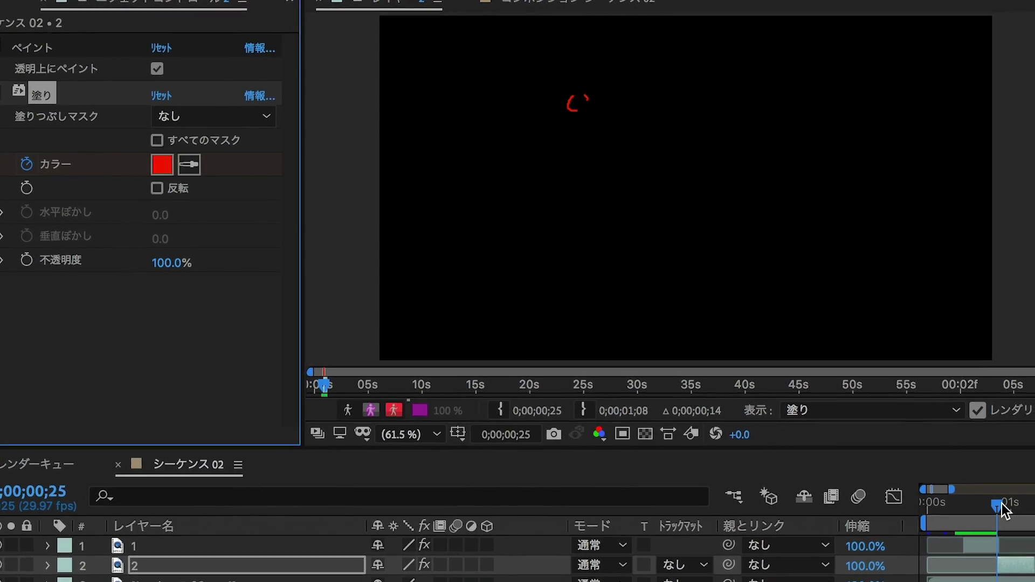
{"action": "left_click_drag", "start_coordinate": [1002, 510], "coordinate": [1011, 507]}
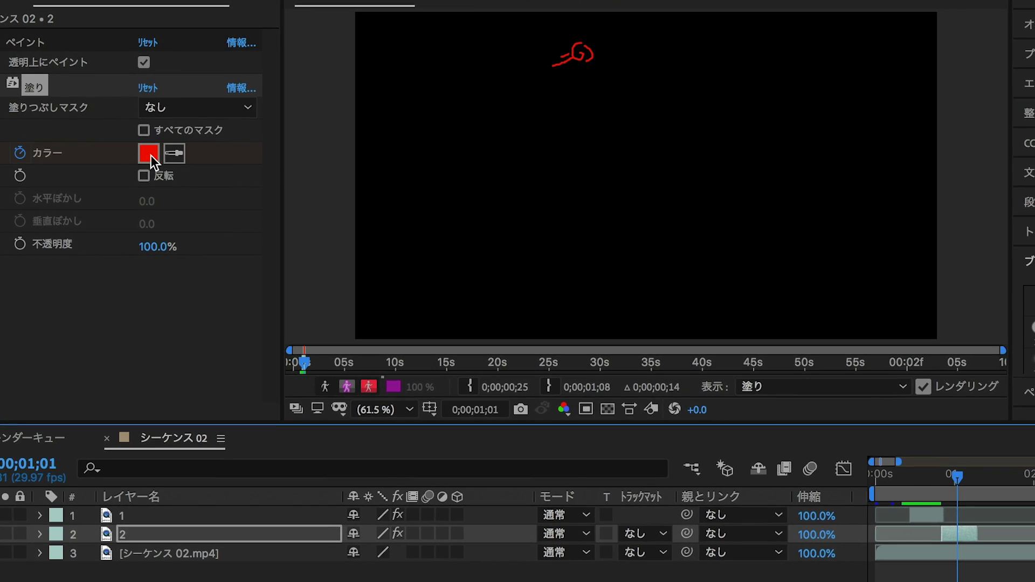
{"action": "left_click", "coordinate": [162, 164]}
{"action": "left_click", "coordinate": [673, 336]}
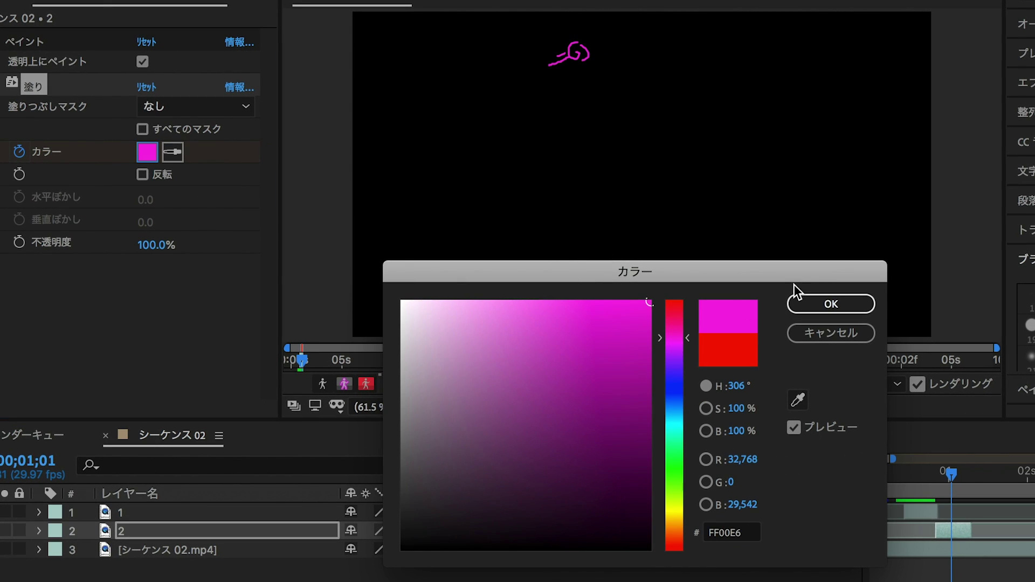
{"action": "left_click", "coordinate": [830, 305]}
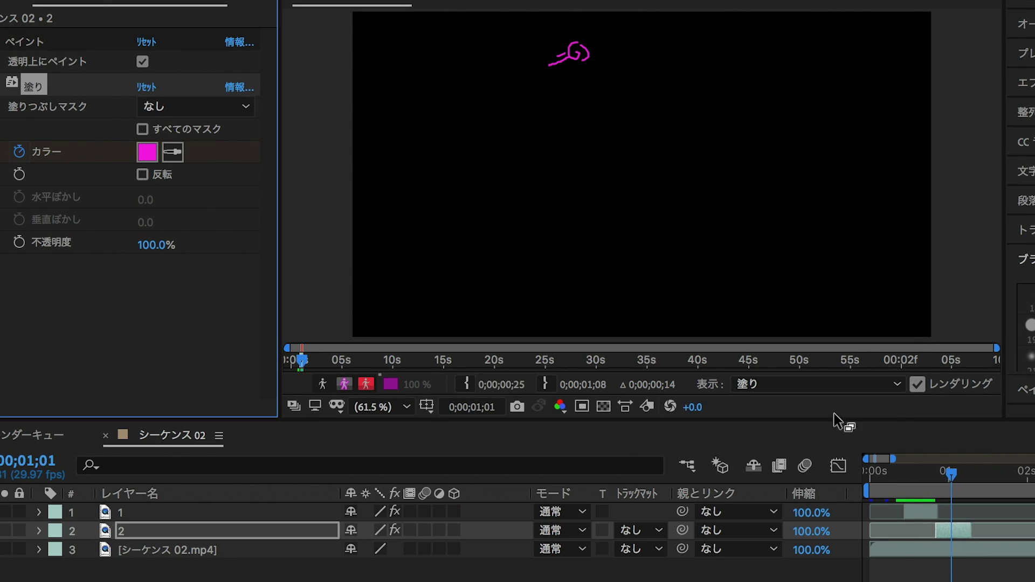
Shift the magenta keyframe to about 0;00;01;04 and apply Easy Ease In and Out to the colour keyframes.
{"action": "left_click", "coordinate": [948, 534]}
{"action": "key", "text": "u"}
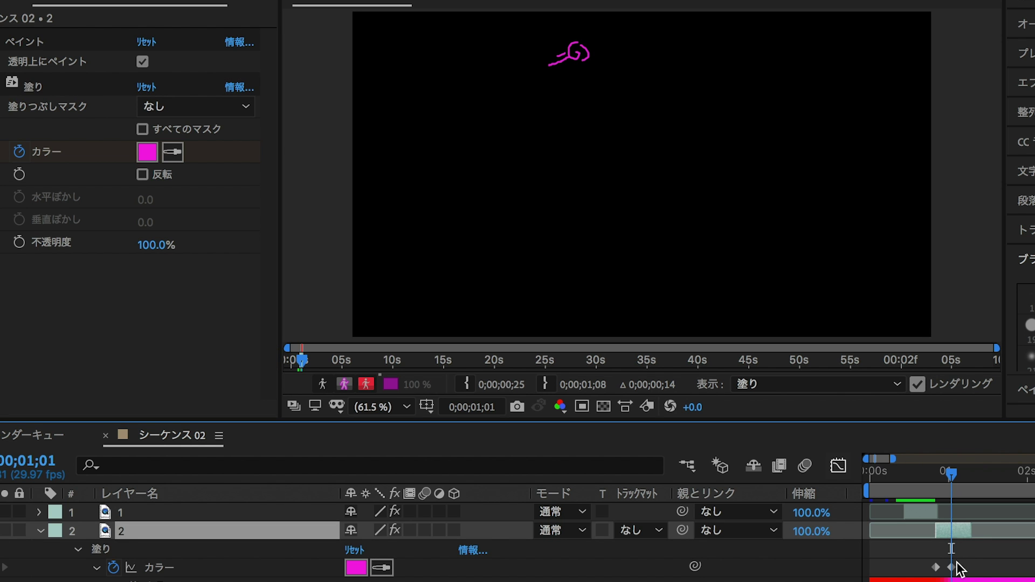
{"action": "left_click_drag", "start_coordinate": [956, 567], "coordinate": [965, 572]}
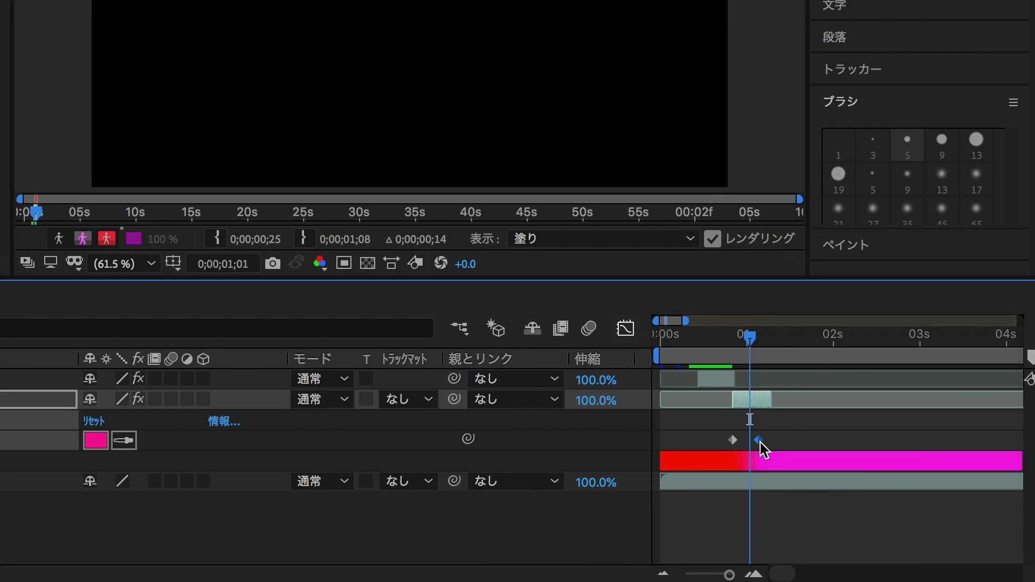
{"action": "right_click", "coordinate": [789, 460]}
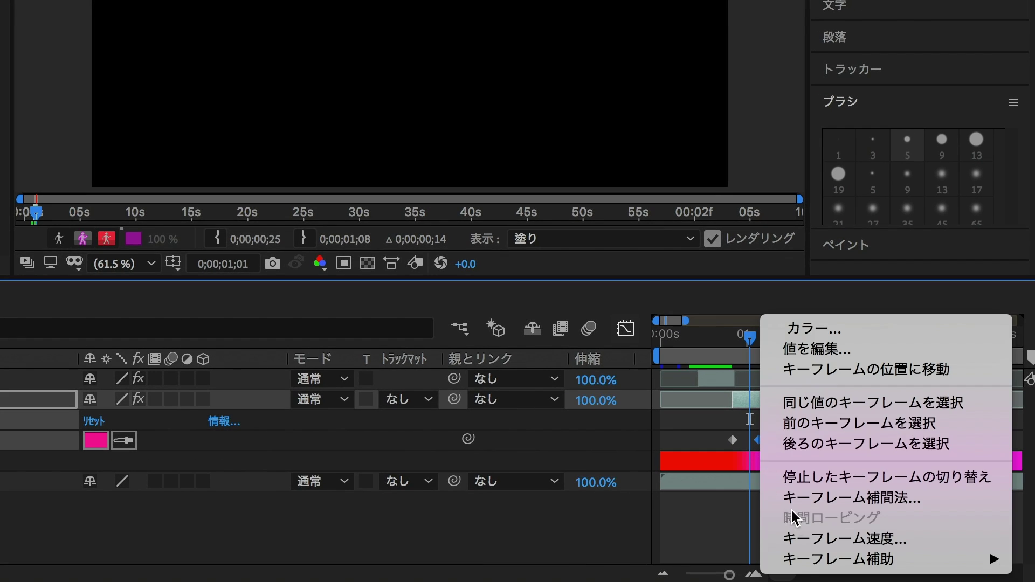
{"action": "mouse_move", "coordinate": [817, 560]}
{"action": "left_click", "coordinate": [593, 437]}
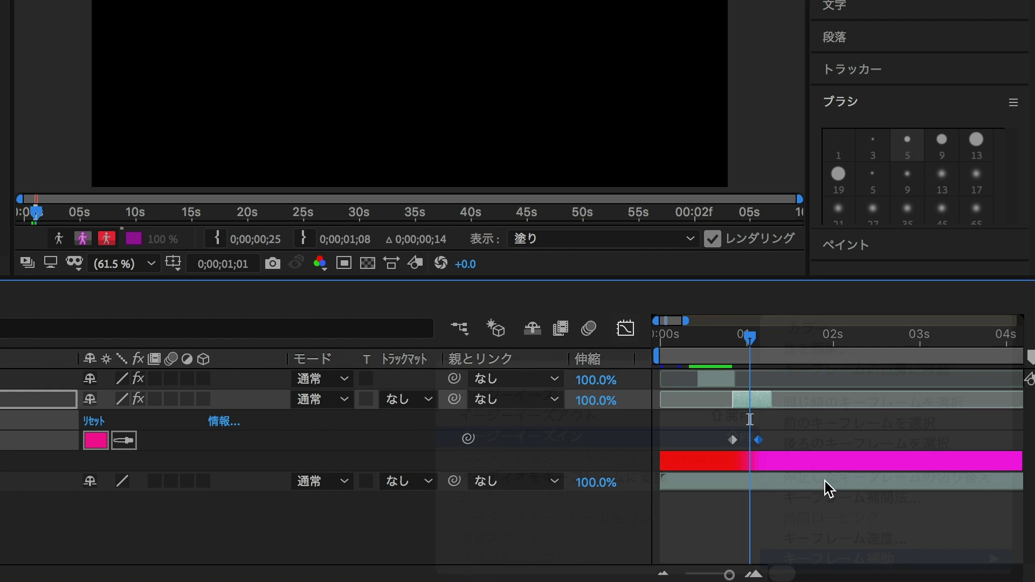
{"action": "right_click", "coordinate": [733, 440]}
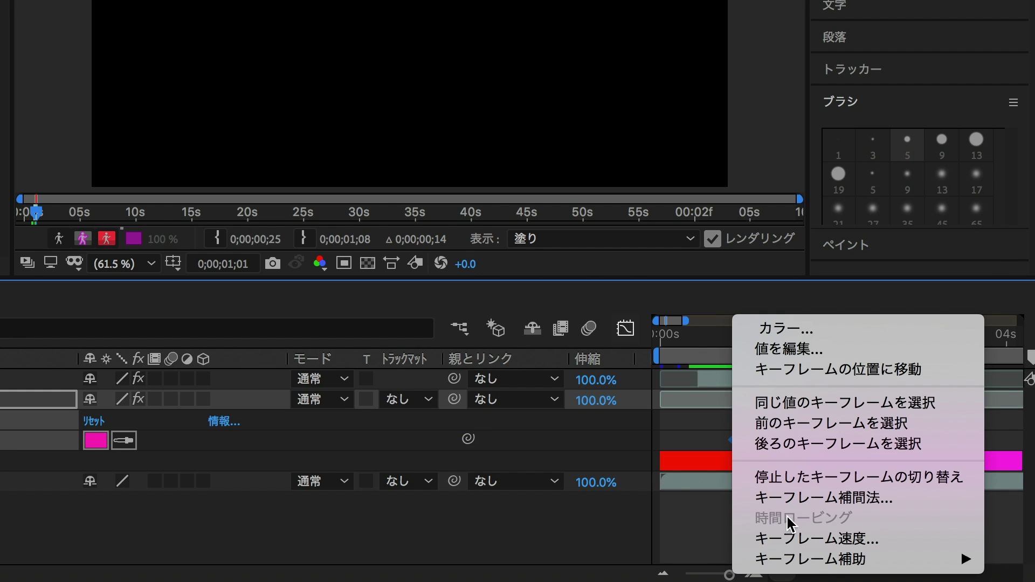
{"action": "mouse_move", "coordinate": [797, 558]}
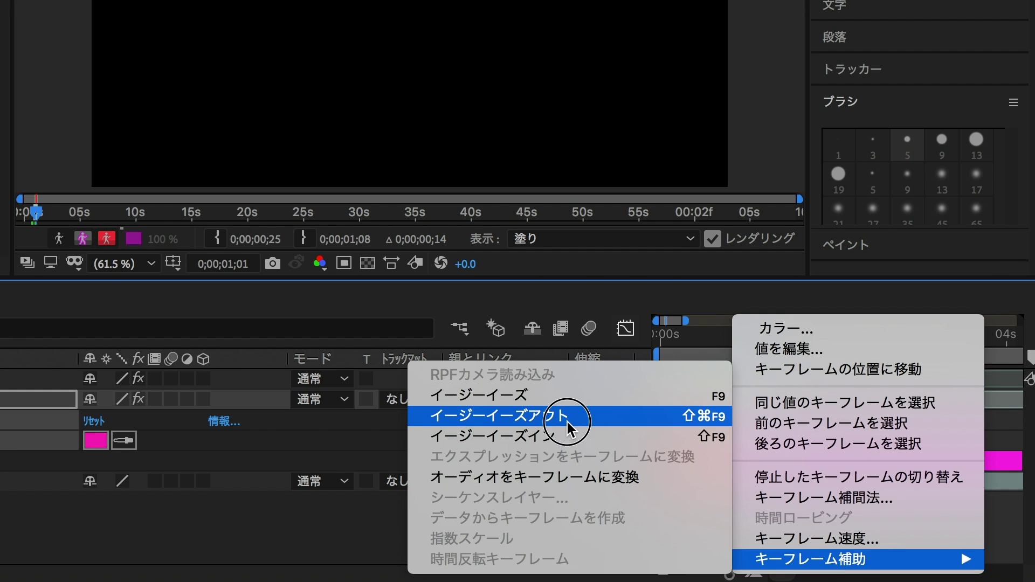
{"action": "left_click", "coordinate": [567, 419]}
{"action": "left_click_drag", "start_coordinate": [748, 345], "coordinate": [761, 346]}
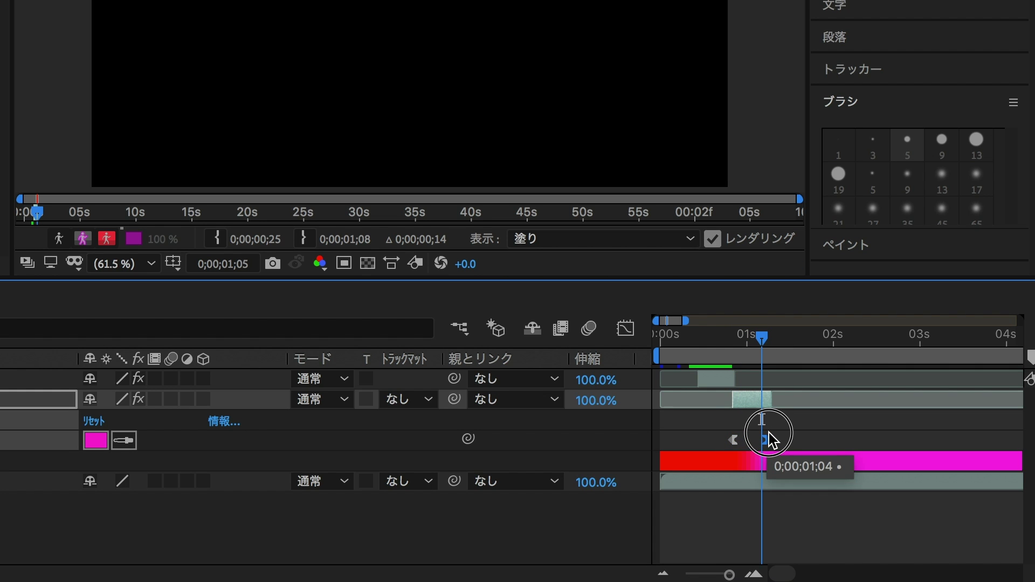
{"action": "left_click_drag", "start_coordinate": [760, 440], "coordinate": [764, 440]}
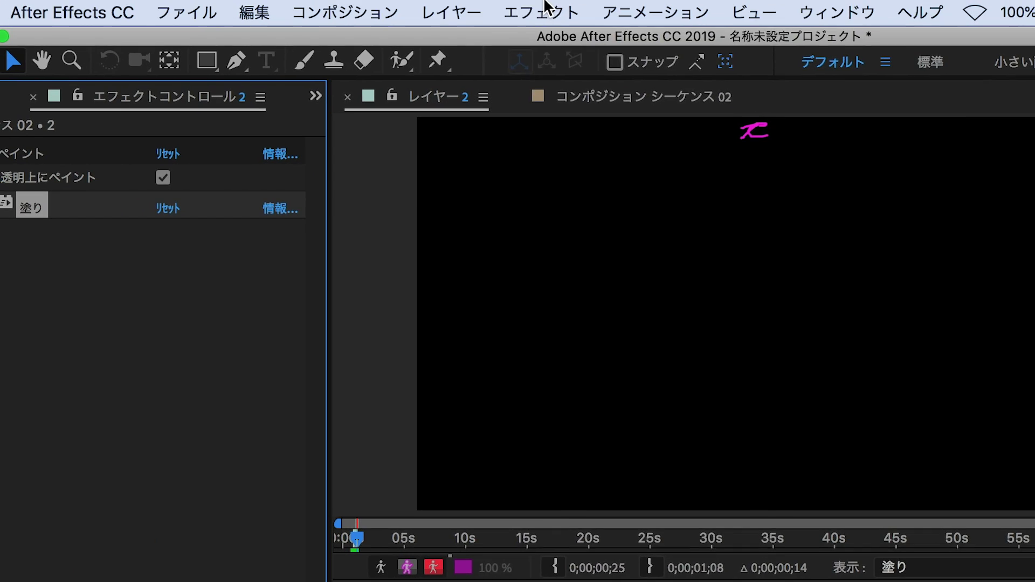
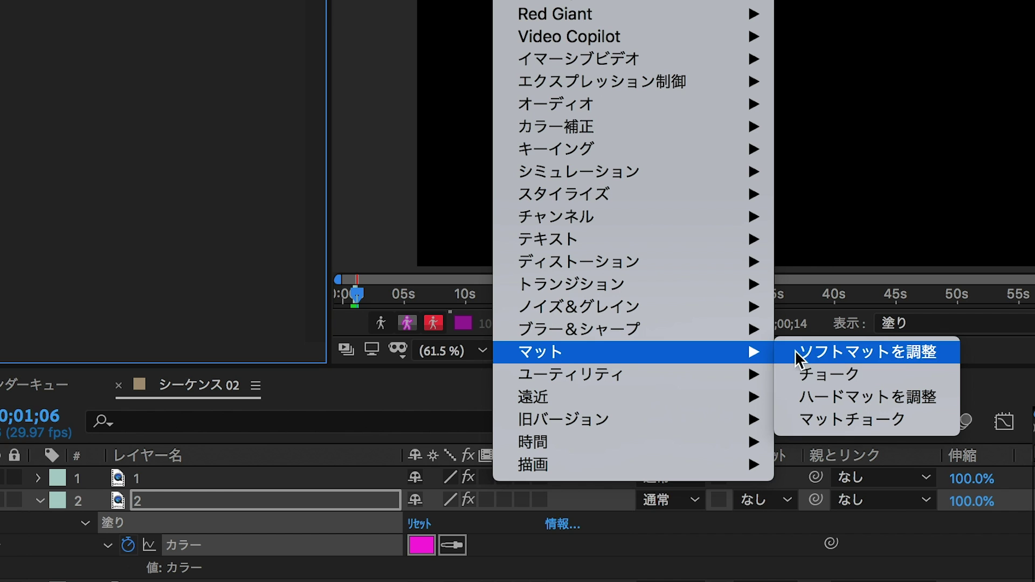
Apply Choke to the paint stroke layer and scrub its Choke Matte value.
{"action": "left_click", "coordinate": [840, 373]}
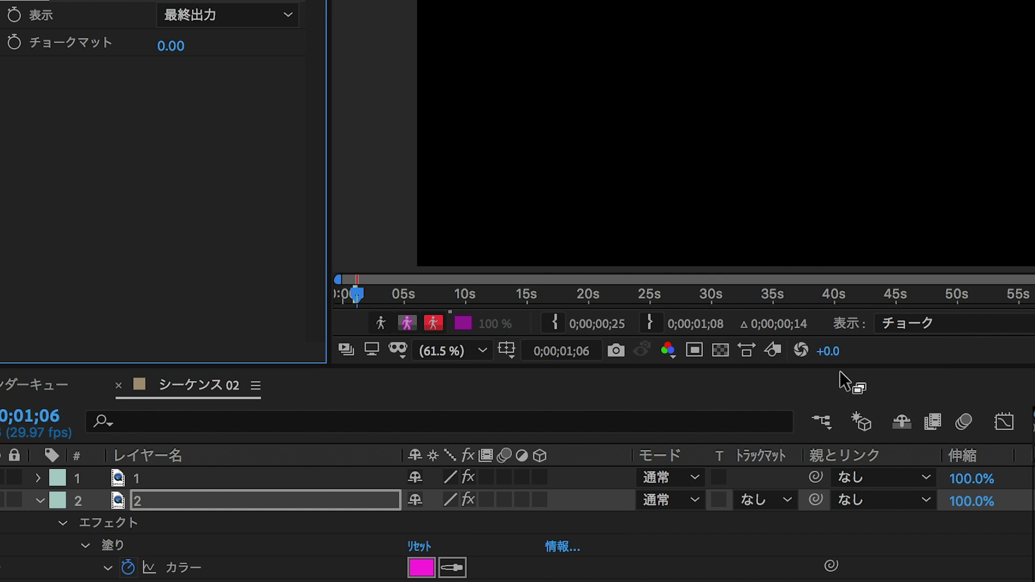
{"action": "left_click_drag", "start_coordinate": [194, 191], "coordinate": [208, 203]}
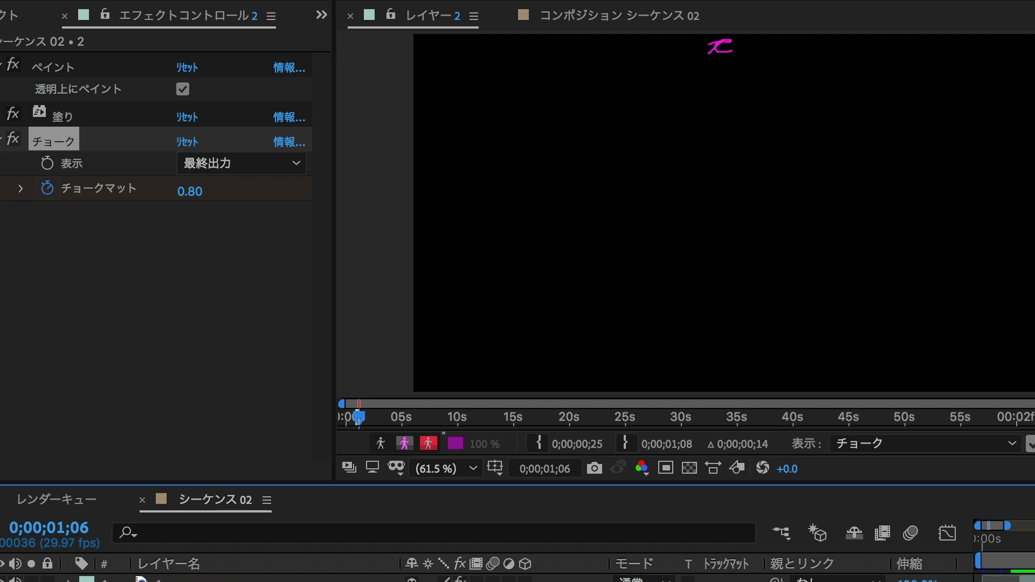
{"action": "left_click_drag", "start_coordinate": [208, 204], "coordinate": [173, 201]}
Step through the frames and preview the choked stroke animation.
{"action": "left_click", "coordinate": [1031, 544]}
{"action": "key", "text": "Page_Down"}
{"action": "key", "text": "ctrl+z"}
{"action": "key", "text": "space"}
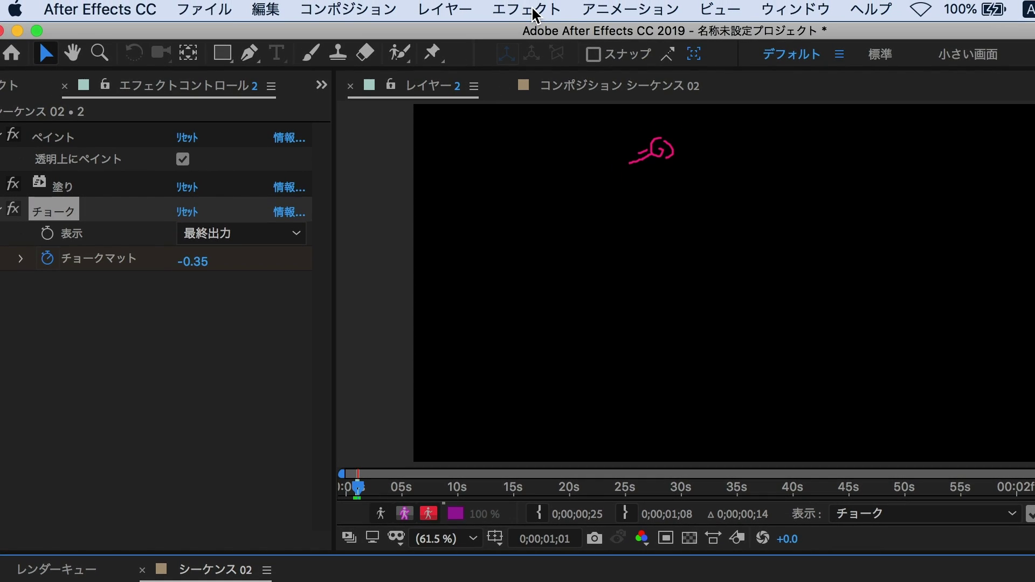
{"action": "left_click", "coordinate": [533, 14]}
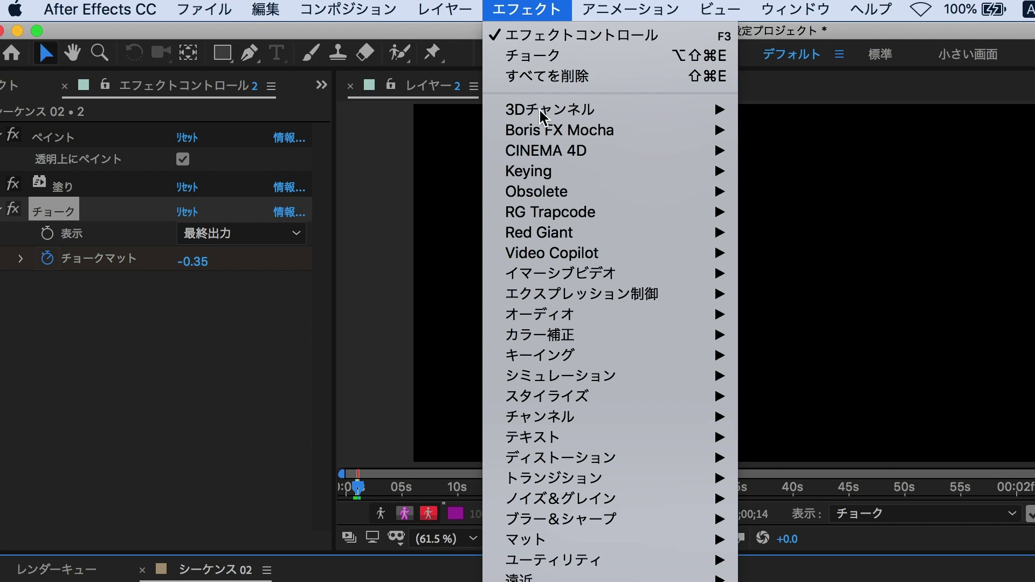
Apply Brush Strokes with Brush Size 4.3 and enable its Brush Size keyframes.
{"action": "mouse_move", "coordinate": [555, 396]}
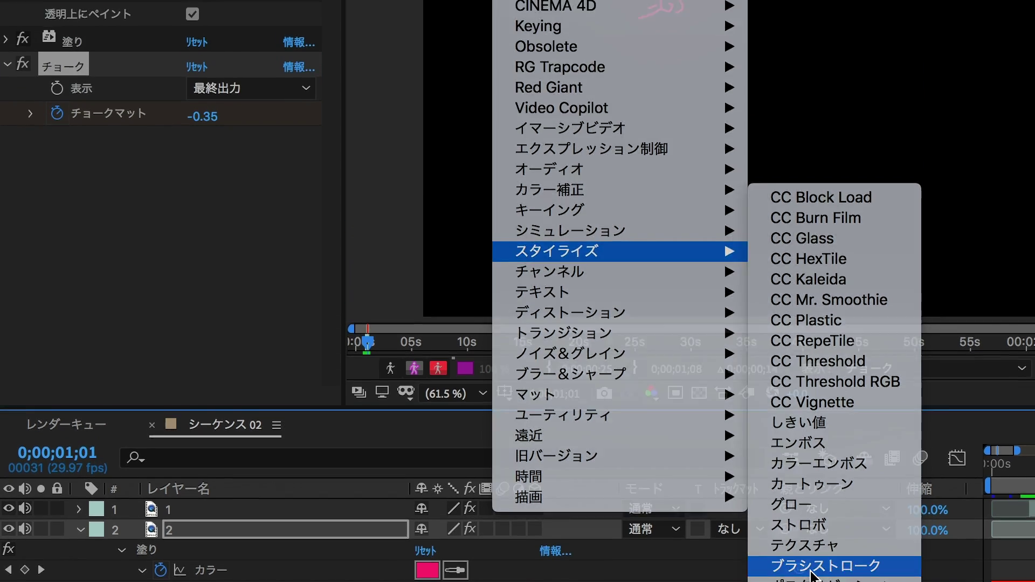
{"action": "left_click", "coordinate": [811, 445]}
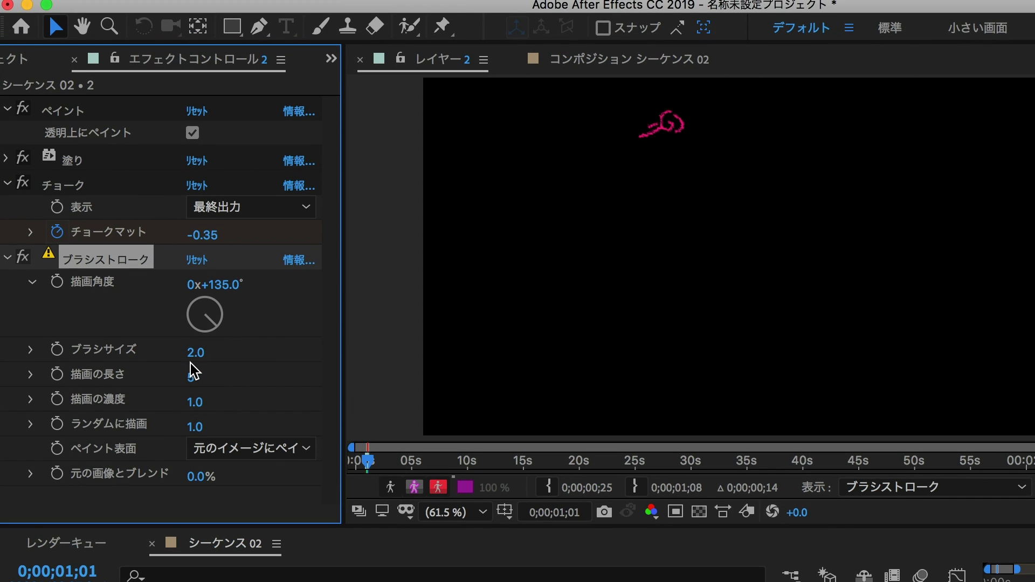
{"action": "left_click_drag", "start_coordinate": [200, 364], "coordinate": [487, 310]}
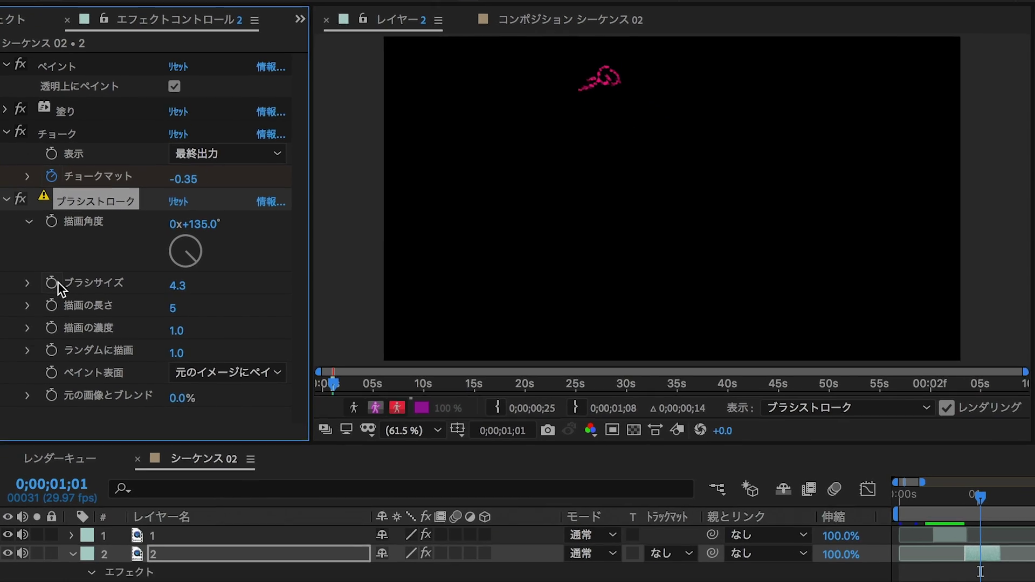
{"action": "left_click", "coordinate": [63, 349]}
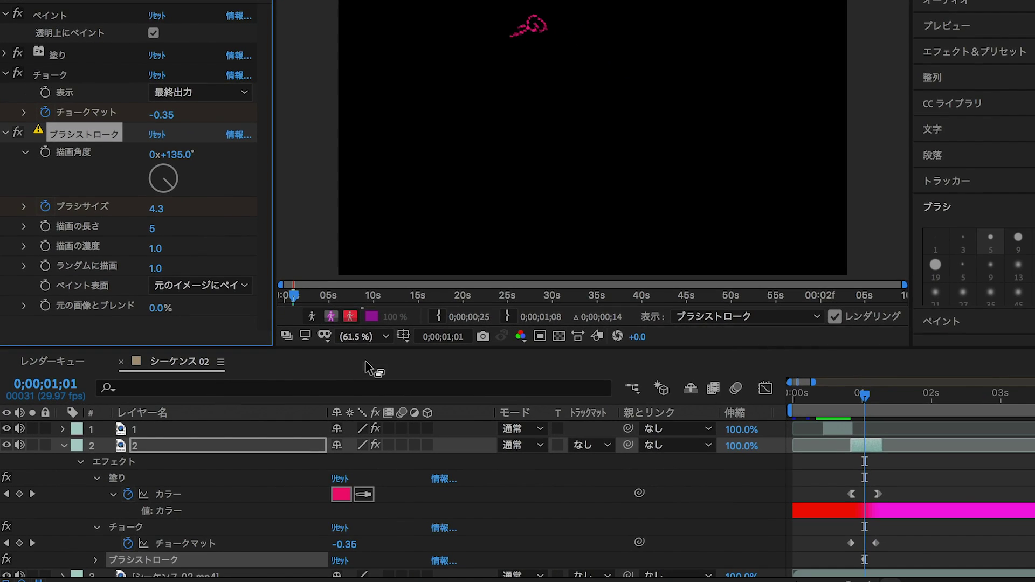
Move the 0.0 Brush Size keyframe earlier to 0;00;01;01 and check a later frame.
{"action": "key", "text": "u"}
{"action": "left_click", "coordinate": [863, 552]}
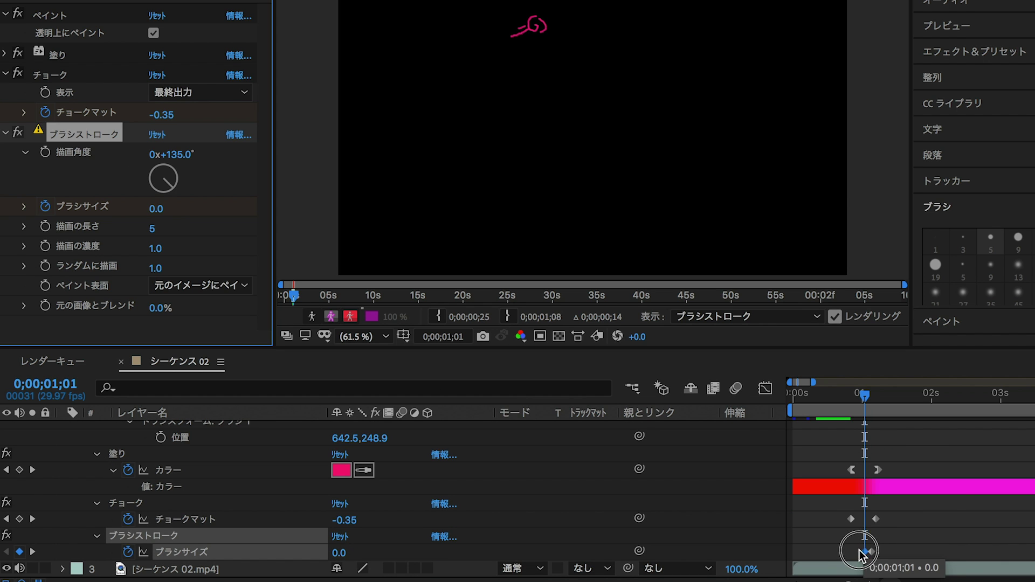
{"action": "left_click_drag", "start_coordinate": [851, 551], "coordinate": [844, 551]}
{"action": "mouse_move", "coordinate": [860, 401]}
{"action": "left_mouse_down"}
{"action": "mouse_move", "coordinate": [870, 410]}
{"action": "mouse_move", "coordinate": [861, 406]}
{"action": "left_mouse_up"}
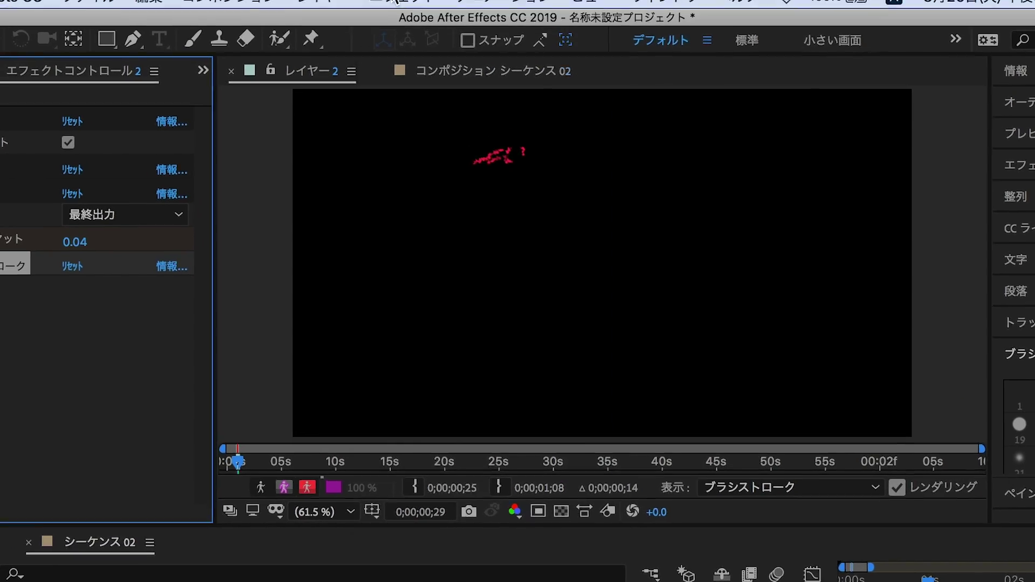
Apply Glow with A & B Colors, threshold 0%, radius 30 and intensity 3.0.
{"action": "left_click", "coordinate": [330, 9]}
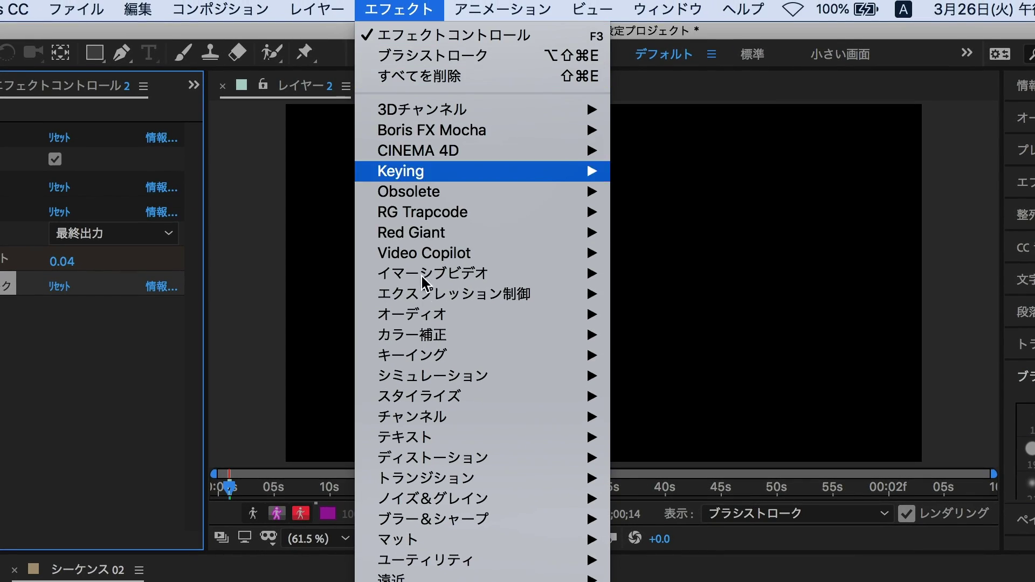
{"action": "mouse_move", "coordinate": [509, 396]}
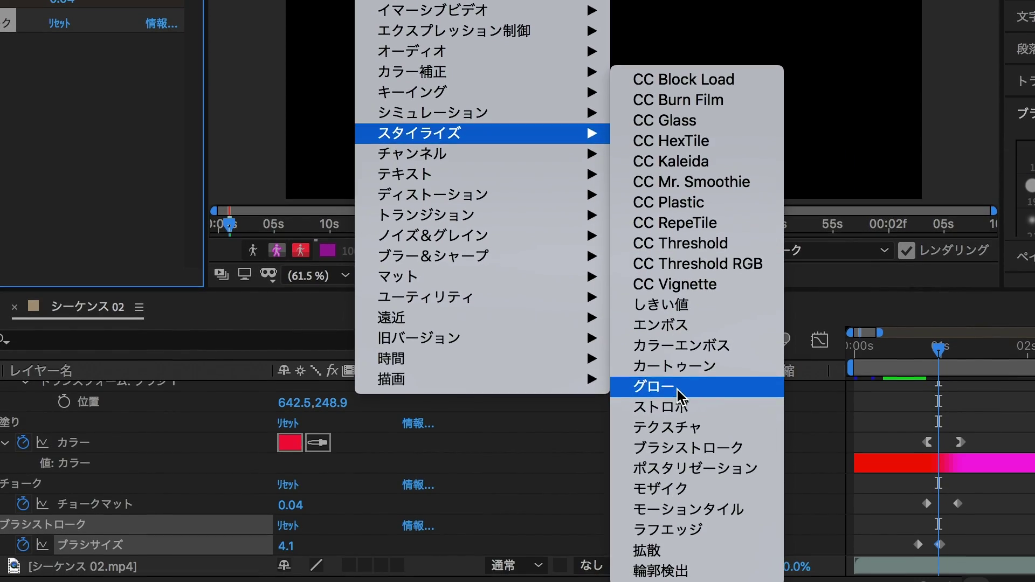
{"action": "left_click", "coordinate": [669, 463]}
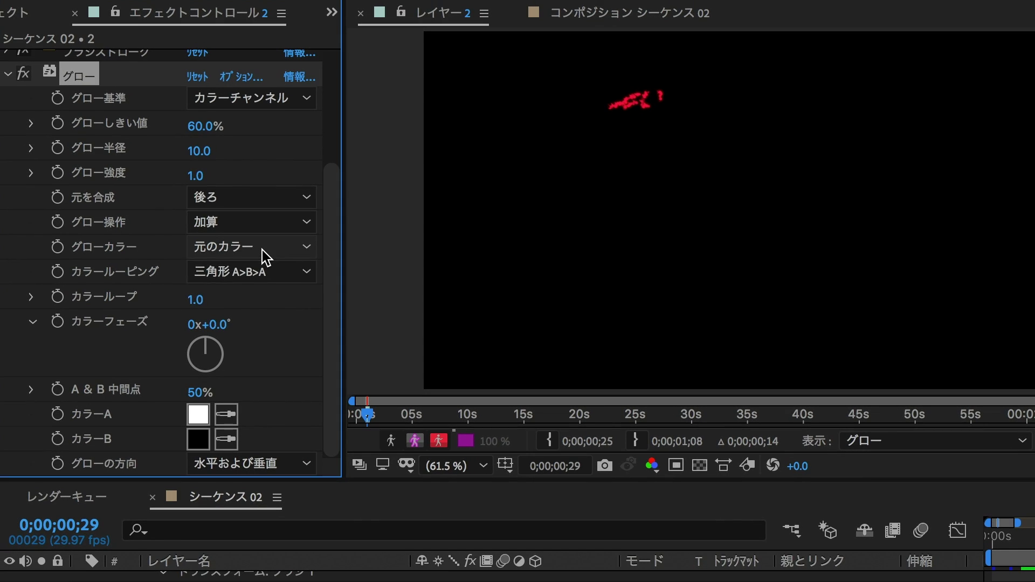
{"action": "left_click", "coordinate": [261, 248]}
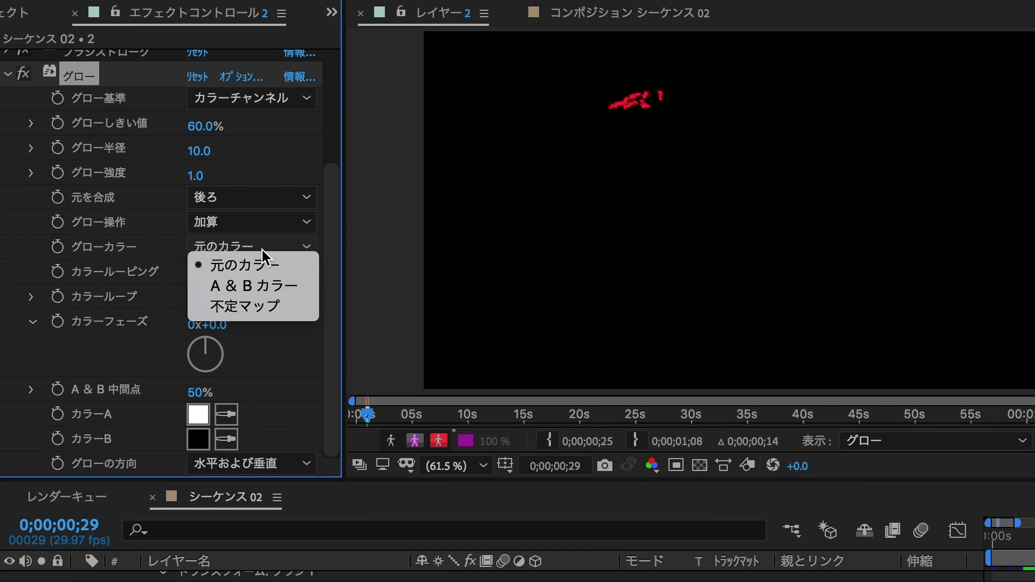
{"action": "left_click", "coordinate": [263, 287]}
{"action": "left_click", "coordinate": [207, 127]}
{"action": "type", "text": "0"}
{"action": "key", "text": "Return"}
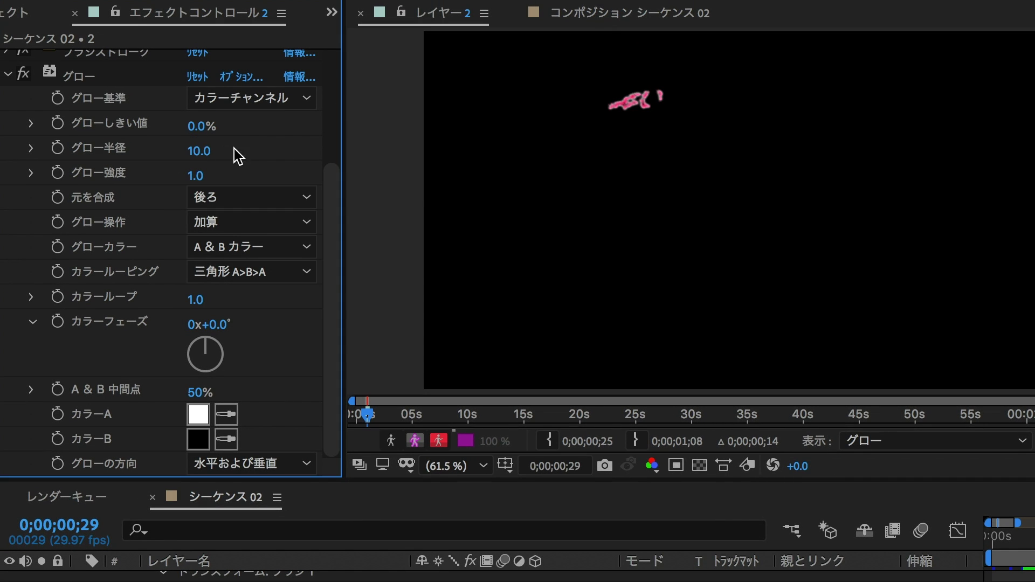
{"action": "left_click", "coordinate": [199, 151]}
{"action": "type", "text": "30"}
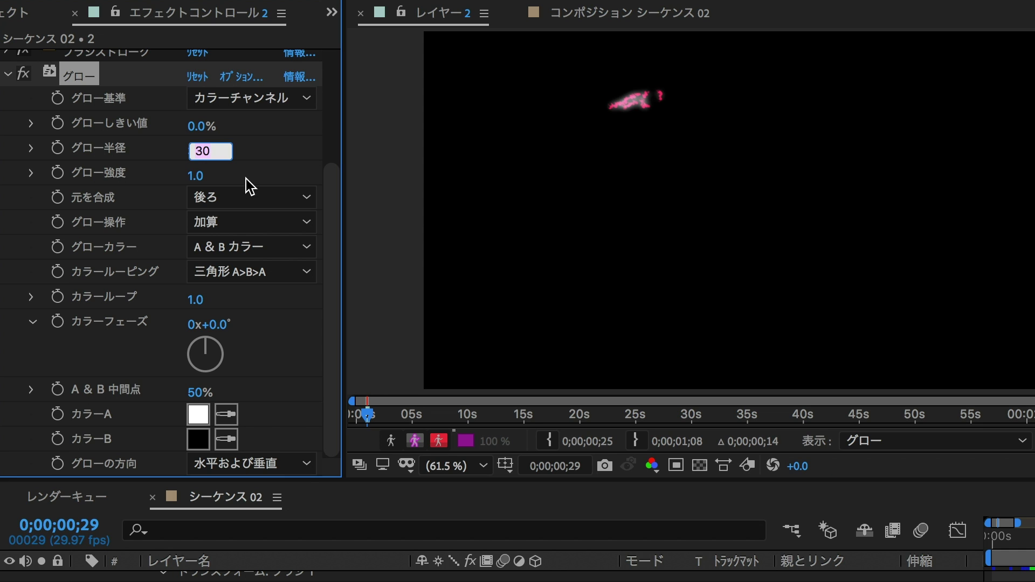
{"action": "left_click", "coordinate": [199, 177]}
{"action": "type", "text": "3"}
Set glow Color A to magenta and Color B to light pink.
{"action": "left_click", "coordinate": [207, 416]}
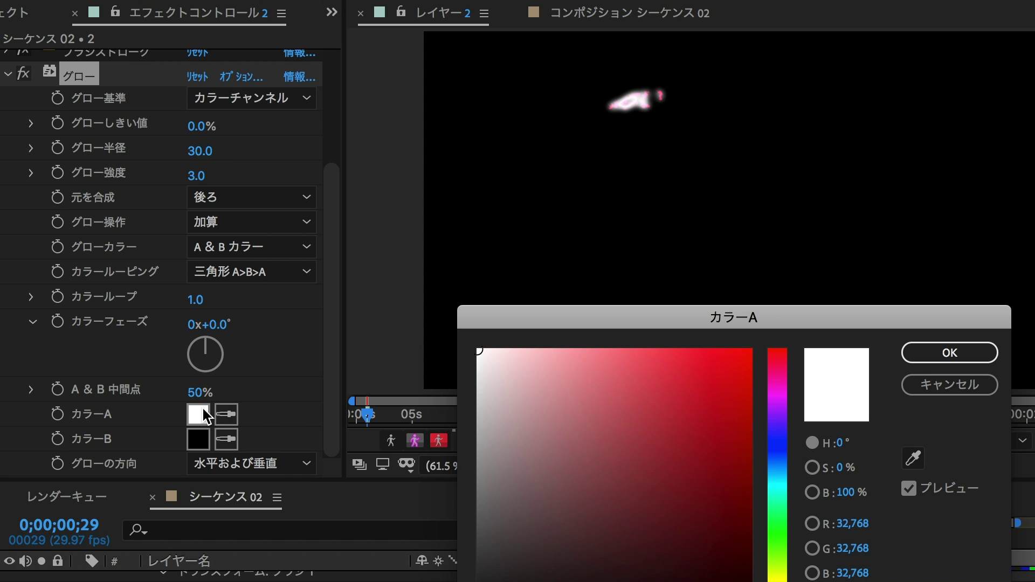
{"action": "left_click", "coordinate": [779, 396]}
{"action": "left_click", "coordinate": [750, 351]}
{"action": "left_click", "coordinate": [919, 353]}
{"action": "left_click", "coordinate": [198, 440]}
{"action": "left_click", "coordinate": [586, 354]}
{"action": "left_click", "coordinate": [575, 358]}
{"action": "left_click", "coordinate": [928, 353]}
Preview the glowing stroke over the dancer footage in the composition.
{"action": "scroll", "coordinate": [139, 335], "scroll_direction": "up", "scroll_amount": 2}
{"action": "scroll", "coordinate": [138, 334], "scroll_direction": "up", "scroll_amount": 4}
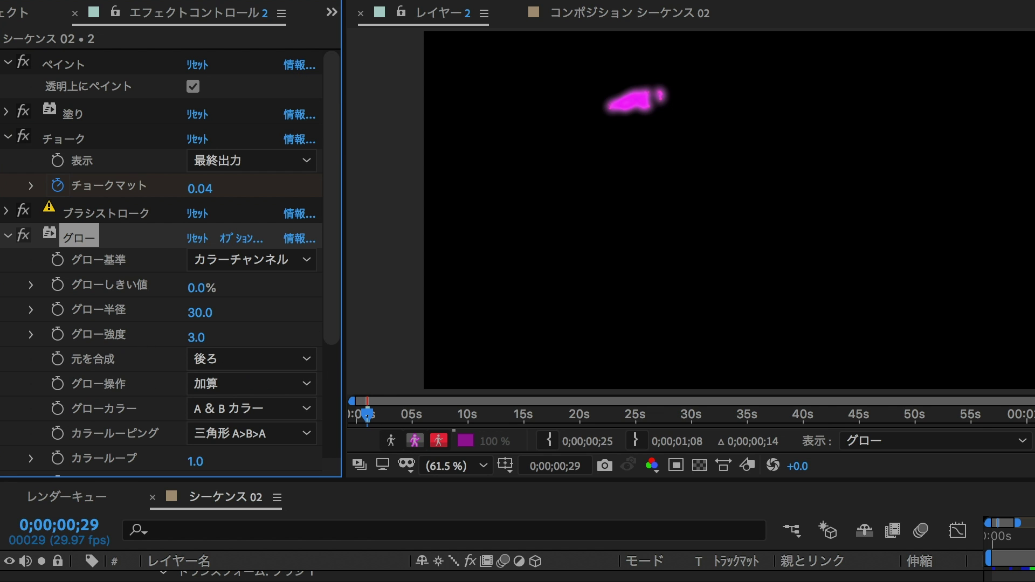
{"action": "left_click", "coordinate": [609, 27]}
{"action": "key", "text": "space"}
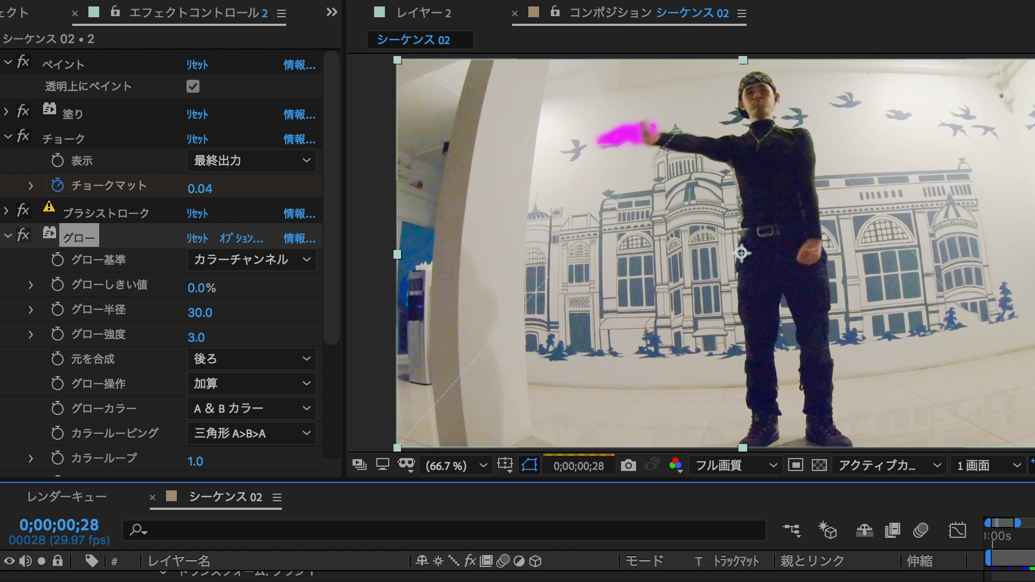
{"action": "scroll", "coordinate": [125, 348], "scroll_direction": "down", "scroll_amount": 5}
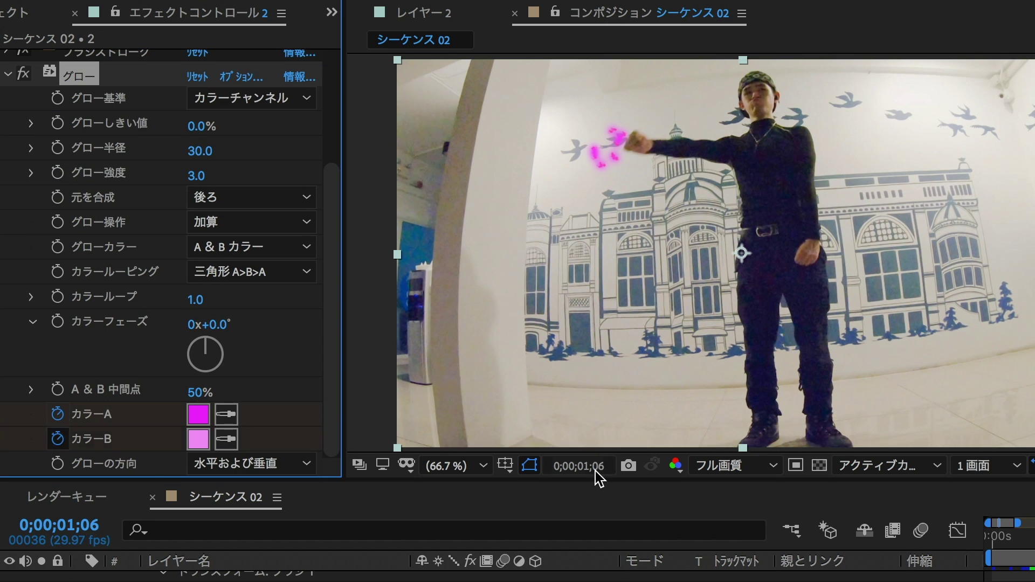
Repick glow Color A and Color B, then collapse layer 2's effects.
{"action": "left_click", "coordinate": [198, 413]}
{"action": "left_click", "coordinate": [776, 350]}
{"action": "left_click", "coordinate": [950, 353]}
{"action": "left_click", "coordinate": [198, 439]}
{"action": "left_click", "coordinate": [776, 349]}
{"action": "left_click", "coordinate": [949, 353]}
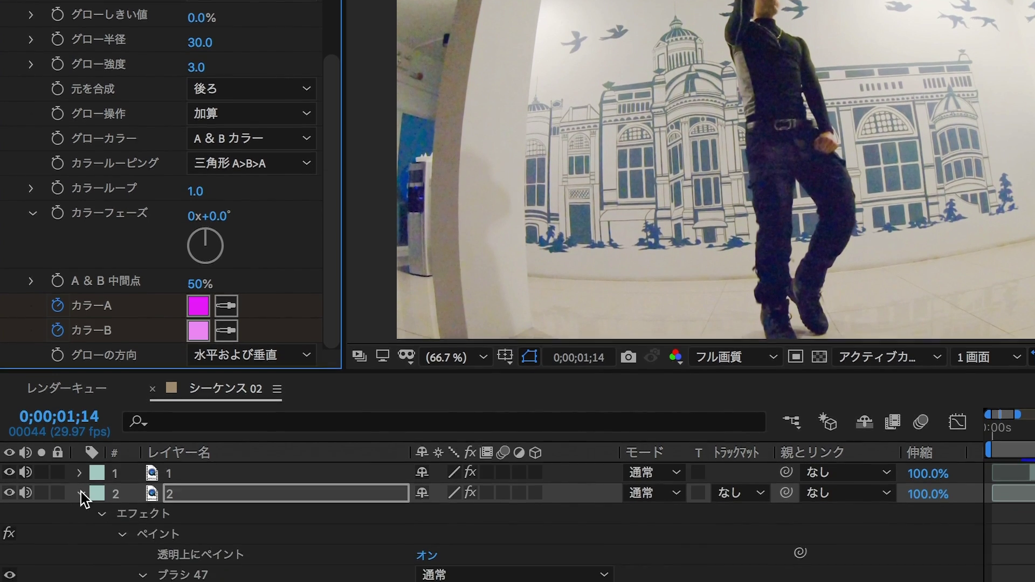
{"action": "left_click", "coordinate": [80, 458]}
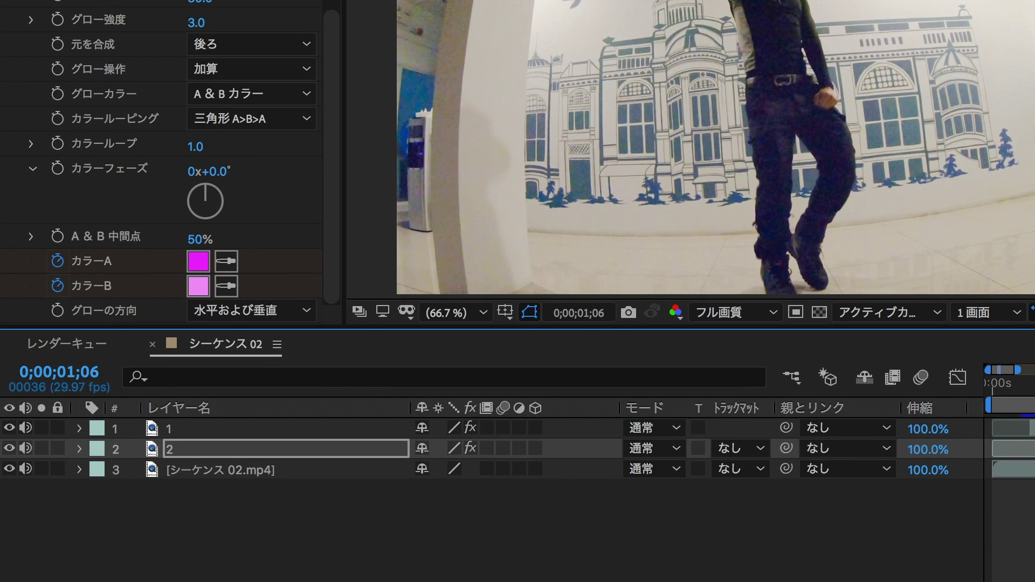
Set layer 2's blend mode to Add (加算) and scrub to 0;01;02 to preview the glow.
{"action": "key", "text": "space"}
{"action": "left_click", "coordinate": [674, 448]}
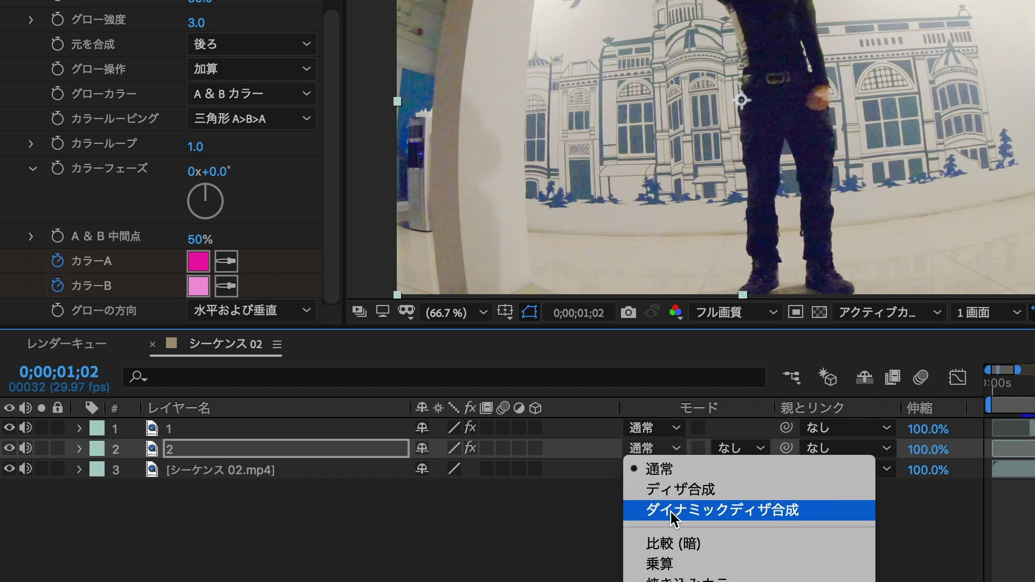
{"action": "scroll", "coordinate": [668, 572], "scroll_direction": "down", "scroll_amount": 5}
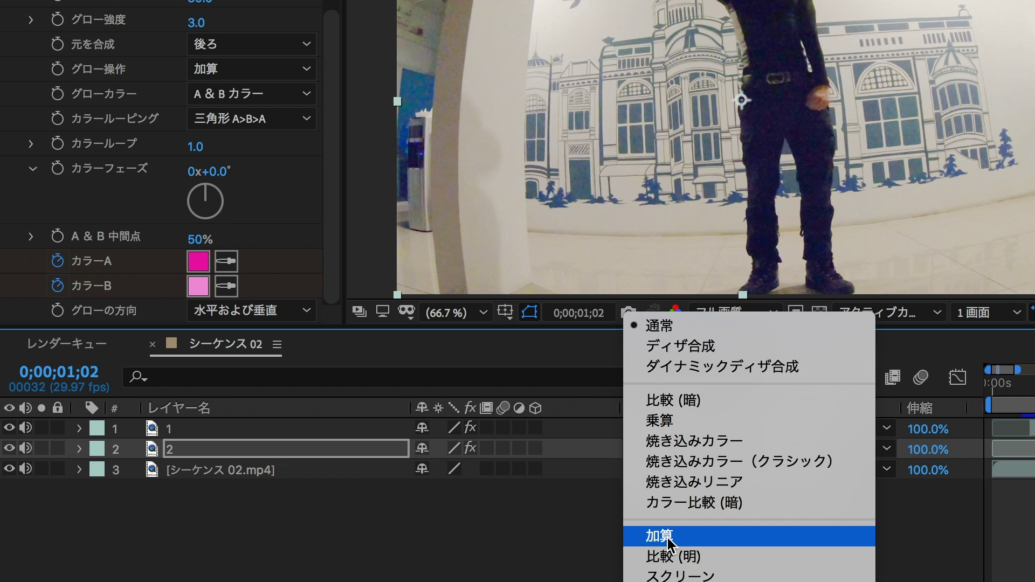
{"action": "left_click", "coordinate": [667, 536]}
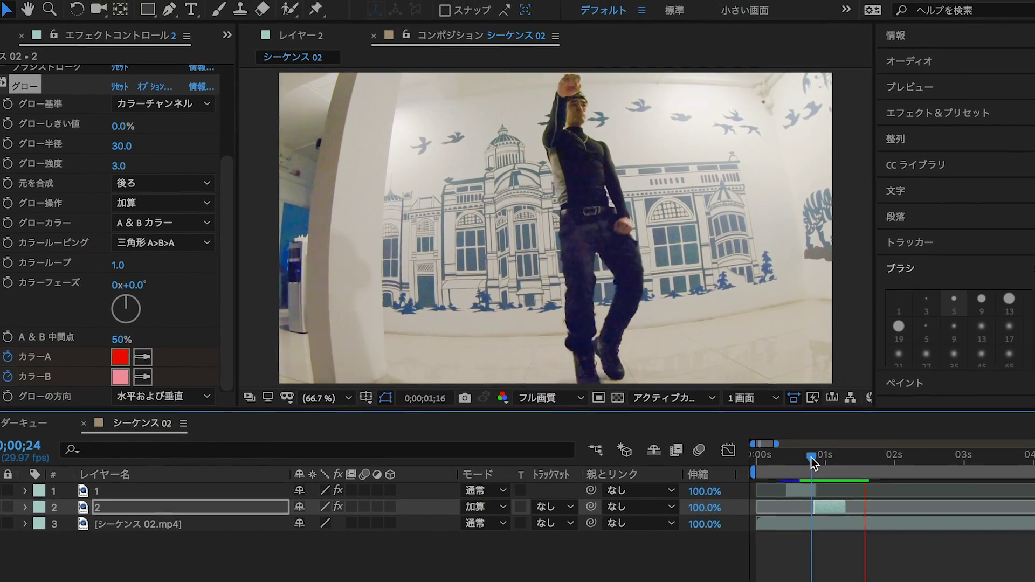
{"action": "mouse_move", "coordinate": [810, 457]}
{"action": "left_mouse_down"}
{"action": "mouse_move", "coordinate": [785, 457]}
{"action": "mouse_move", "coordinate": [796, 463]}
{"action": "left_mouse_up"}
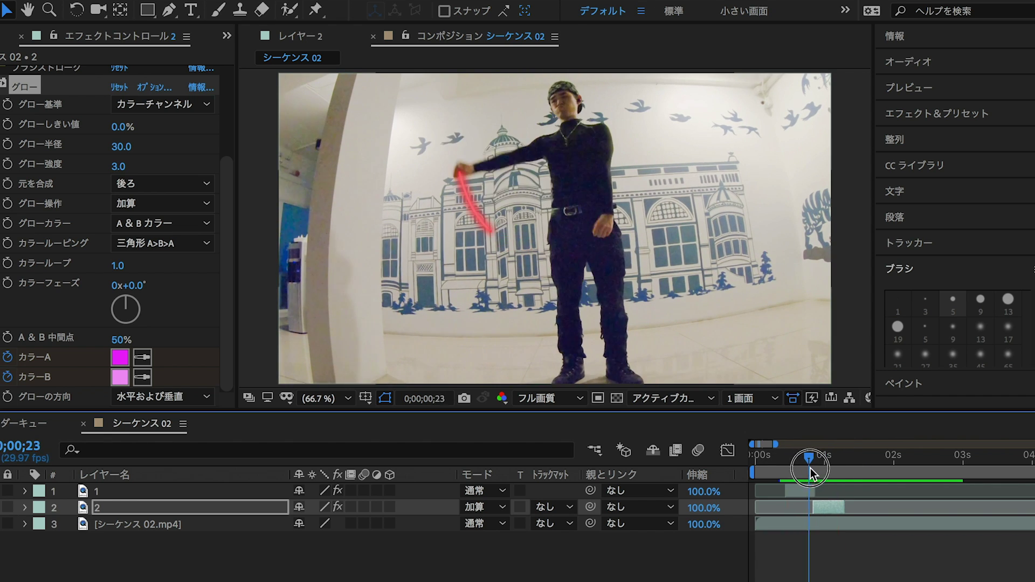
{"action": "left_click_drag", "start_coordinate": [797, 463], "coordinate": [826, 467]}
{"action": "scroll", "coordinate": [108, 215], "scroll_direction": "up", "scroll_amount": 3}
Readjust the glow's magenta Color A (カラーA) and move the time to 0;01;07.
{"action": "scroll", "coordinate": [108, 216], "scroll_direction": "down", "scroll_amount": 3}
{"action": "left_click", "coordinate": [119, 357]}
{"action": "left_click", "coordinate": [722, 307]}
{"action": "left_click", "coordinate": [120, 357]}
{"action": "left_click", "coordinate": [721, 308]}
{"action": "left_click_drag", "start_coordinate": [787, 457], "coordinate": [840, 465]}
Split the footage layer at 0;01;07, name it 3, and open it for brush painting.
{"action": "left_click", "coordinate": [848, 526]}
{"action": "key", "text": "ctrl+shift+d"}
{"action": "key", "text": "Return"}
{"action": "type", "text": "3"}
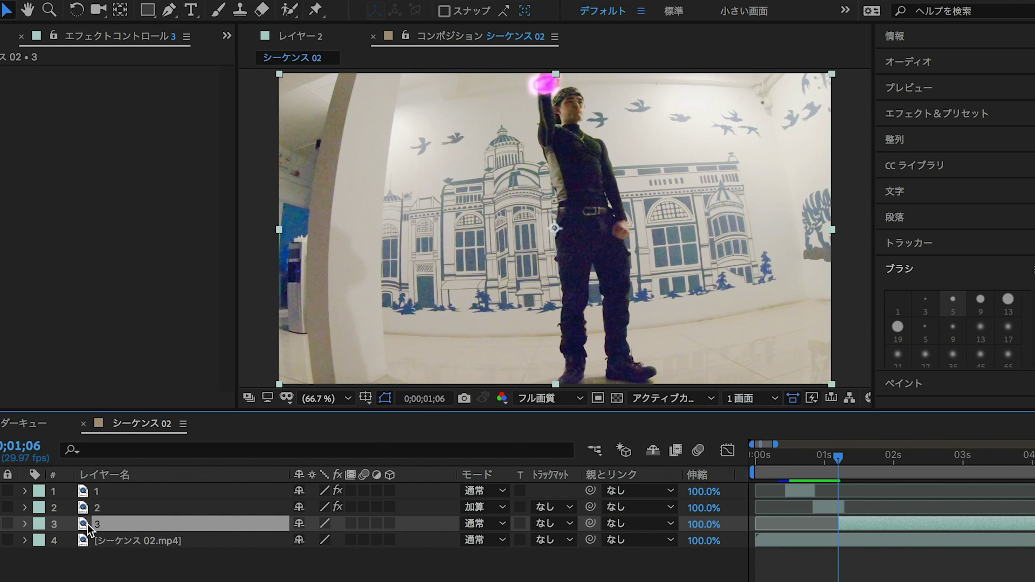
{"action": "key", "text": "ctrl+b"}
{"action": "double_click", "coordinate": [87, 522]}
{"action": "scroll", "coordinate": [539, 67], "scroll_direction": "up", "scroll_amount": 4}
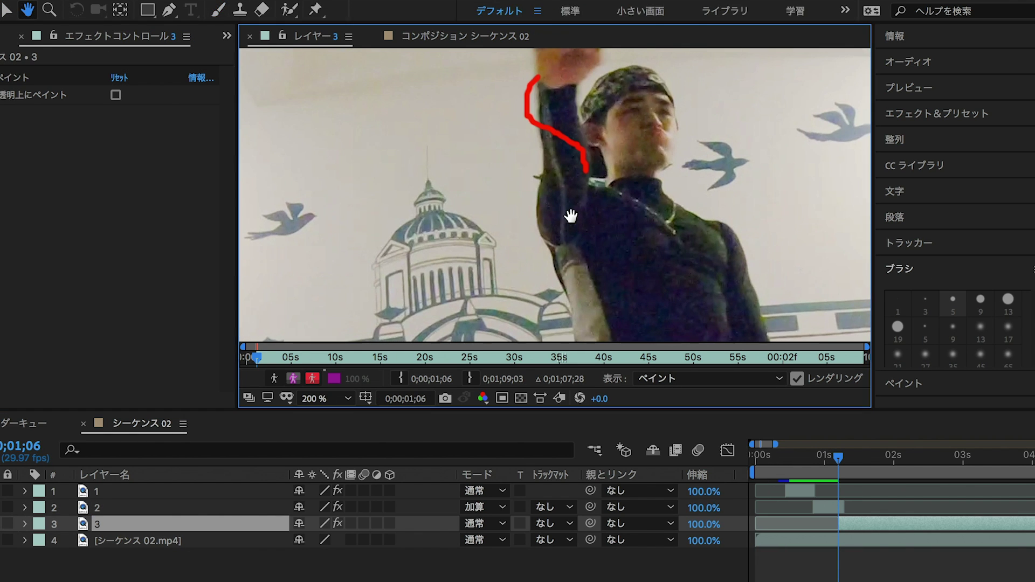
Paint red strokes frame by frame along the dancer's side and down the leg.
{"action": "key", "text": "Page_Down"}
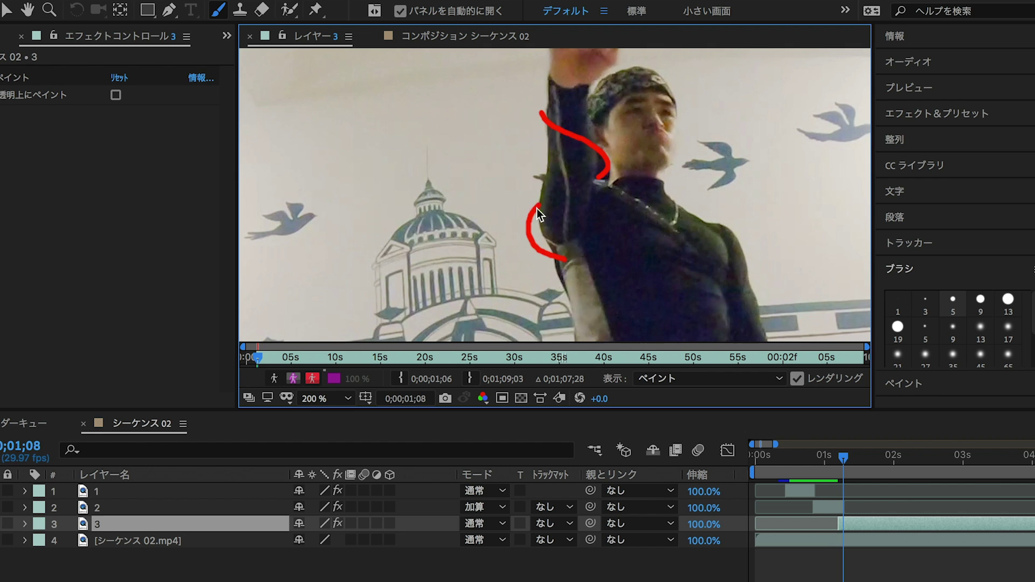
{"action": "scroll", "coordinate": [528, 249], "scroll_direction": "down", "scroll_amount": 3}
{"action": "scroll", "coordinate": [733, 169], "scroll_direction": "down", "scroll_amount": 2}
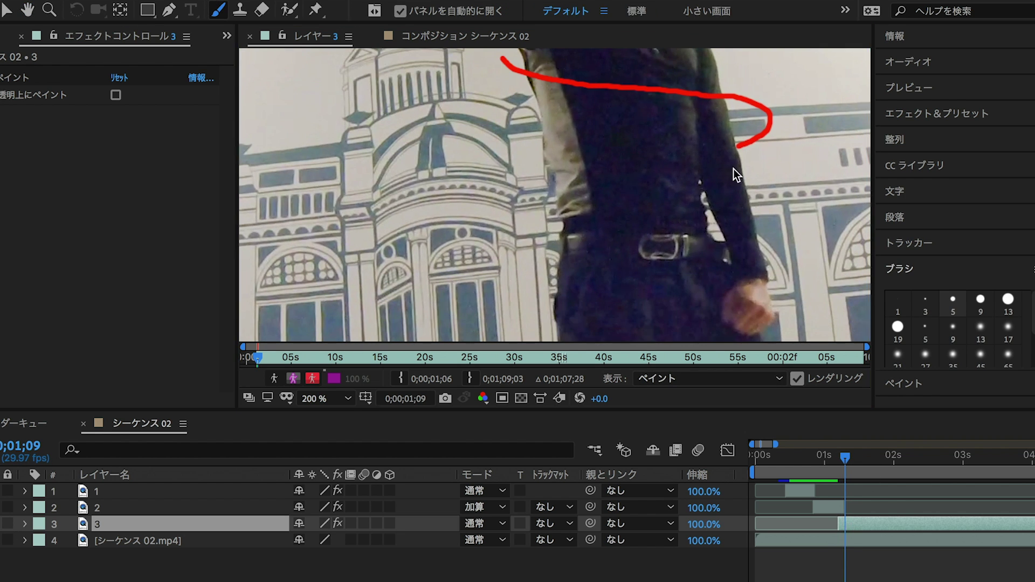
{"action": "key", "text": "Page_Down"}
{"action": "left_click_drag", "start_coordinate": [757, 112], "coordinate": [737, 142]}
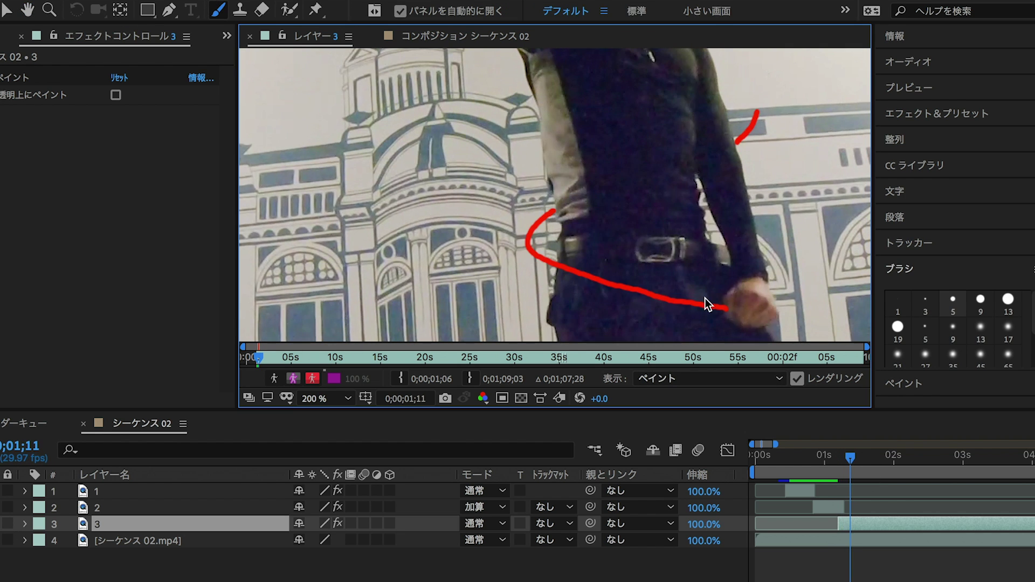
{"action": "scroll", "coordinate": [673, 258], "scroll_direction": "down", "scroll_amount": 3}
{"action": "key", "text": "Page_Down"}
{"action": "key", "text": "Page_Down"}
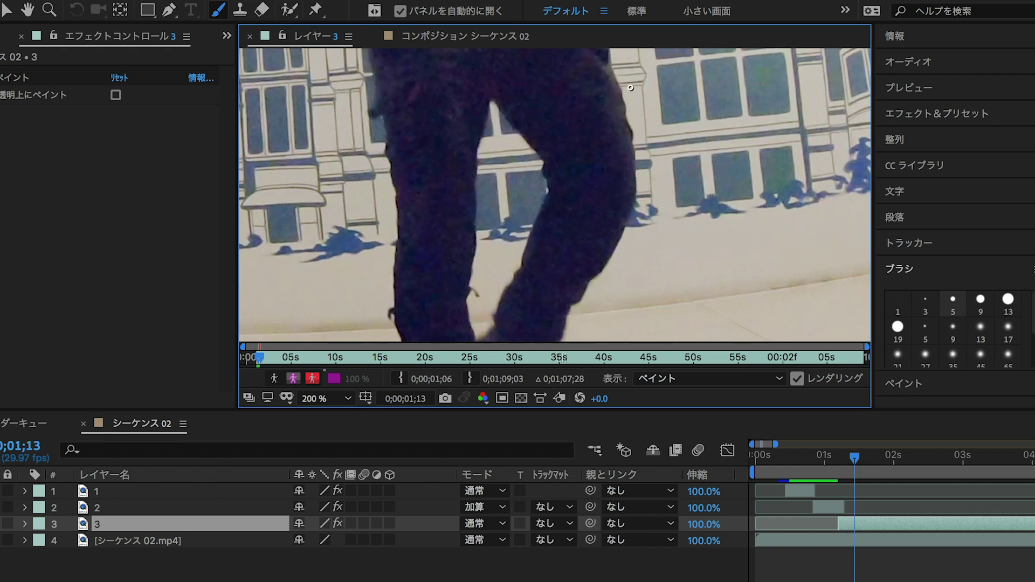
{"action": "key", "text": "Page_Down"}
{"action": "scroll", "coordinate": [558, 286], "scroll_direction": "down", "scroll_amount": 3}
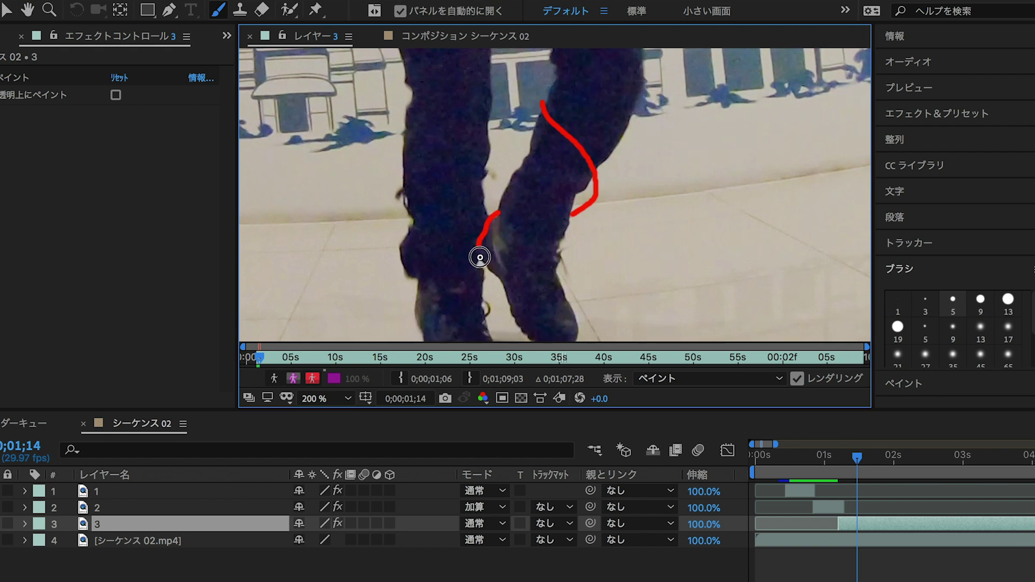
{"action": "left_click_drag", "start_coordinate": [490, 219], "coordinate": [506, 303]}
{"action": "scroll", "coordinate": [391, 176], "scroll_direction": "down", "scroll_amount": 2}
Paint red strokes frame by frame along the boot heel and near the boot.
{"action": "key", "text": "Page_Down"}
{"action": "key", "text": "Page_Down"}
{"action": "key", "text": "Page_Down"}
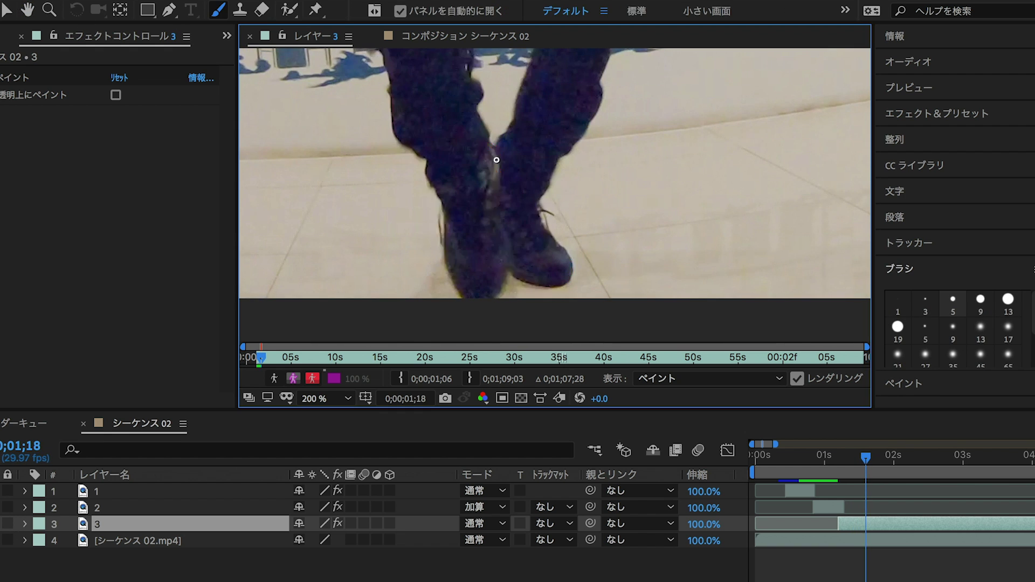
{"action": "key", "text": "Page_Down"}
{"action": "key", "text": "Page_Down"}
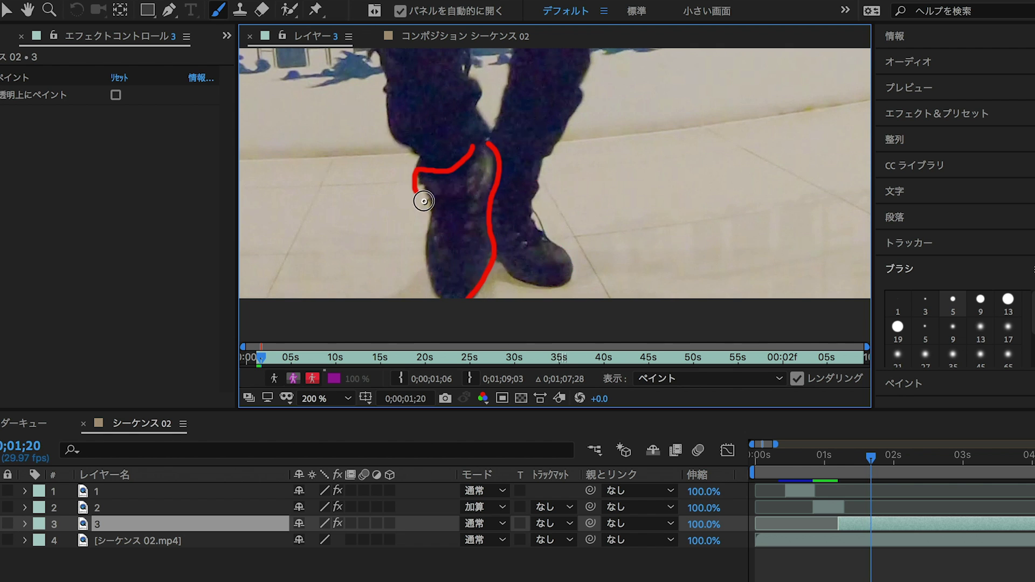
{"action": "key", "text": "Page_Down"}
{"action": "key", "text": "Page_Down"}
{"action": "mouse_move", "coordinate": [491, 252]}
{"action": "left_mouse_down"}
{"action": "mouse_move", "coordinate": [528, 206]}
{"action": "mouse_move", "coordinate": [569, 269]}
{"action": "left_mouse_up"}
{"action": "key", "text": "Page_Down"}
{"action": "key", "text": "Page_Down"}
{"action": "key", "text": "shift+slash"}
{"action": "left_click_drag", "start_coordinate": [605, 305], "coordinate": [615, 330]}
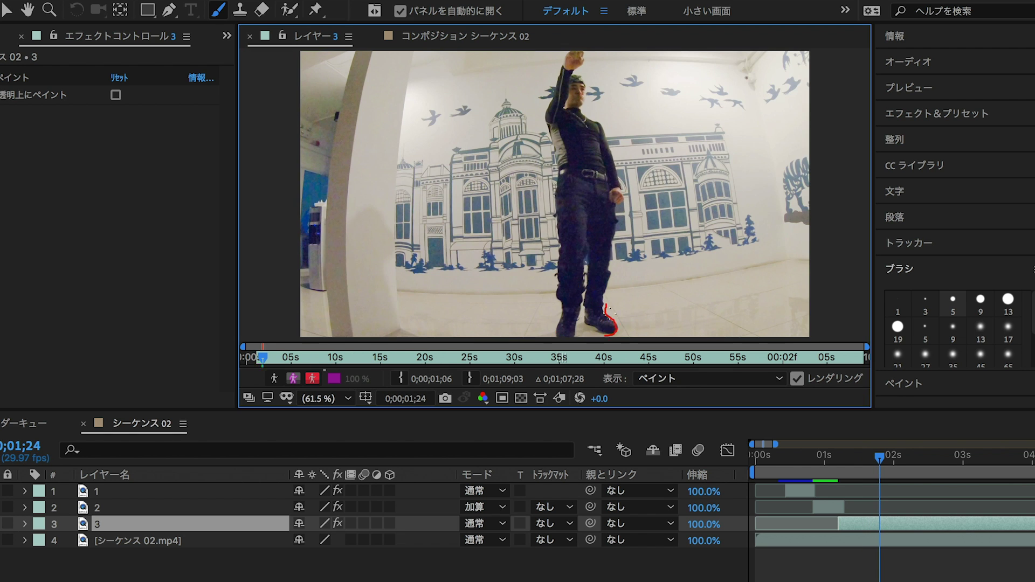
{"action": "scroll", "coordinate": [580, 329], "scroll_direction": "up", "scroll_amount": 4}
{"action": "key", "text": "Page_Down"}
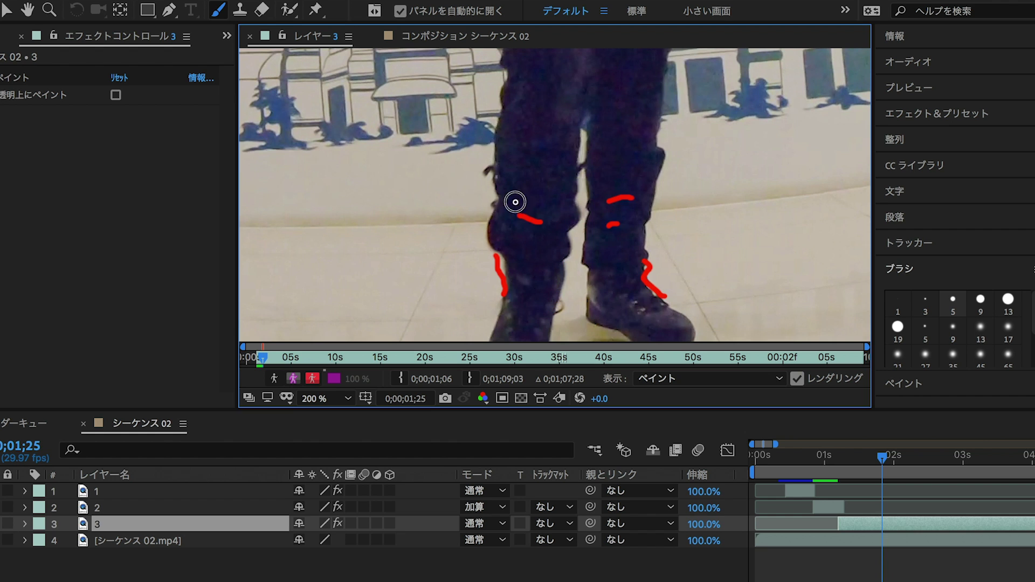
{"action": "key", "text": "ctrl+v"}
{"action": "left_click", "coordinate": [115, 95]}
Scrub through to review the paint and split the footage layer again.
{"action": "left_click_drag", "start_coordinate": [781, 457], "coordinate": [882, 458]}
{"action": "key", "text": "ctrl+shift+d"}
{"action": "key", "text": "Return"}
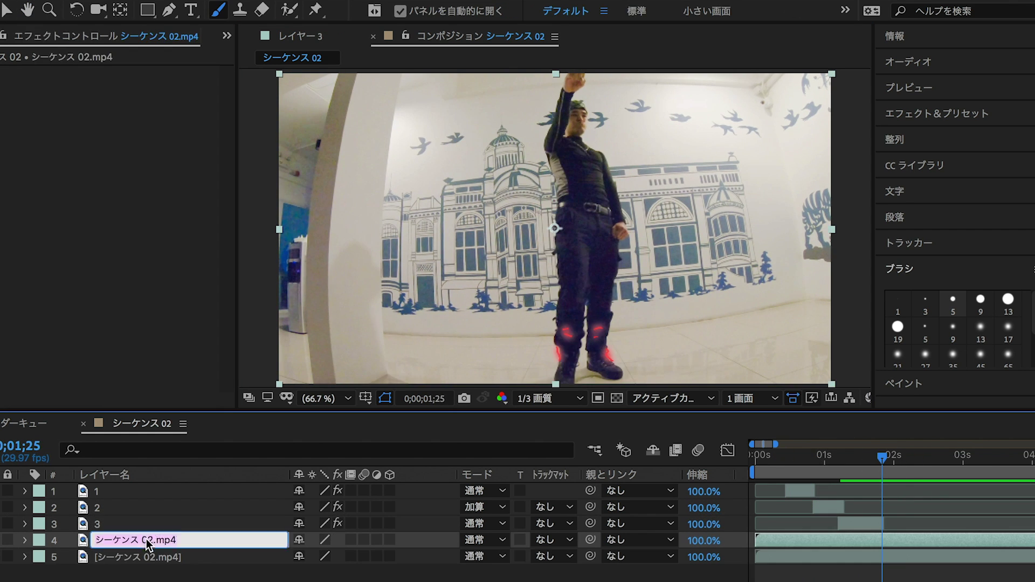
Name the new layer 4, open it for painting, and reveal its brush strokes.
{"action": "type", "text": "4"}
{"action": "key", "text": "Return"}
{"action": "double_click", "coordinate": [162, 540]}
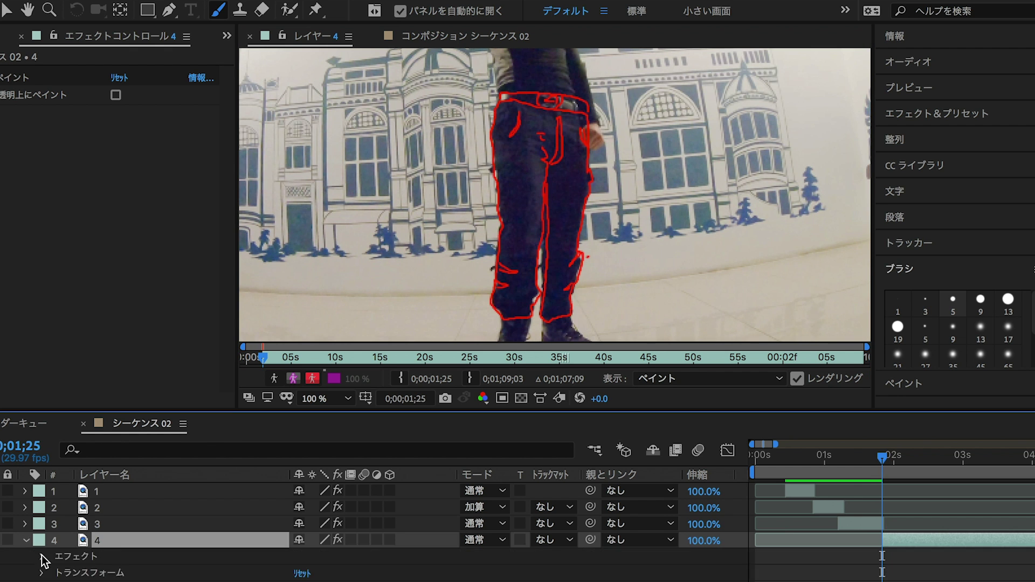
{"action": "left_click", "coordinate": [42, 557]}
At 0;01;26, shift Brush 16's End (終了) keyframe slightly earlier.
{"action": "left_click", "coordinate": [909, 457]}
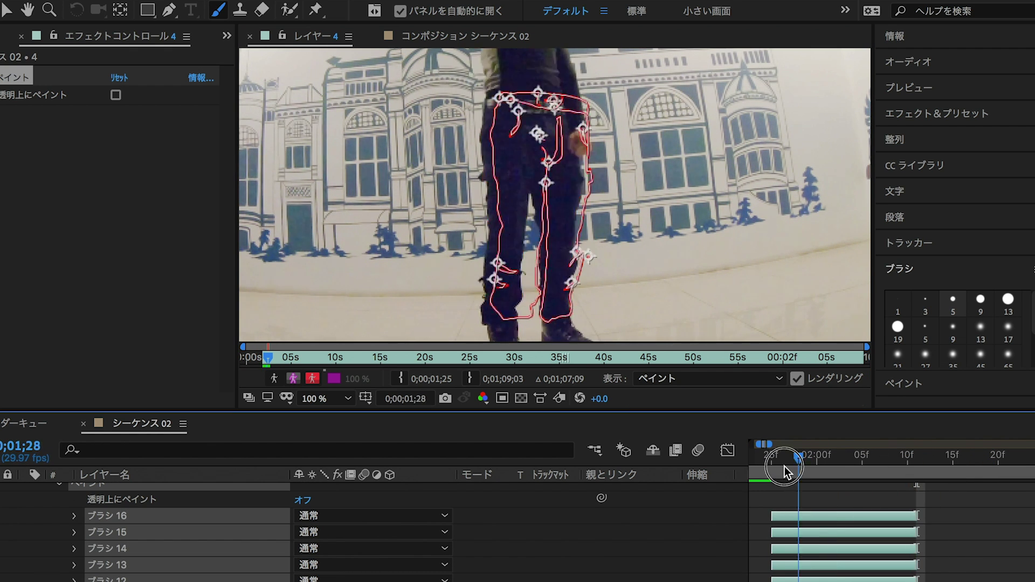
{"action": "left_click_drag", "start_coordinate": [944, 459], "coordinate": [780, 464]}
{"action": "scroll", "coordinate": [162, 539], "scroll_direction": "down", "scroll_amount": 5}
{"action": "left_click", "coordinate": [310, 522]}
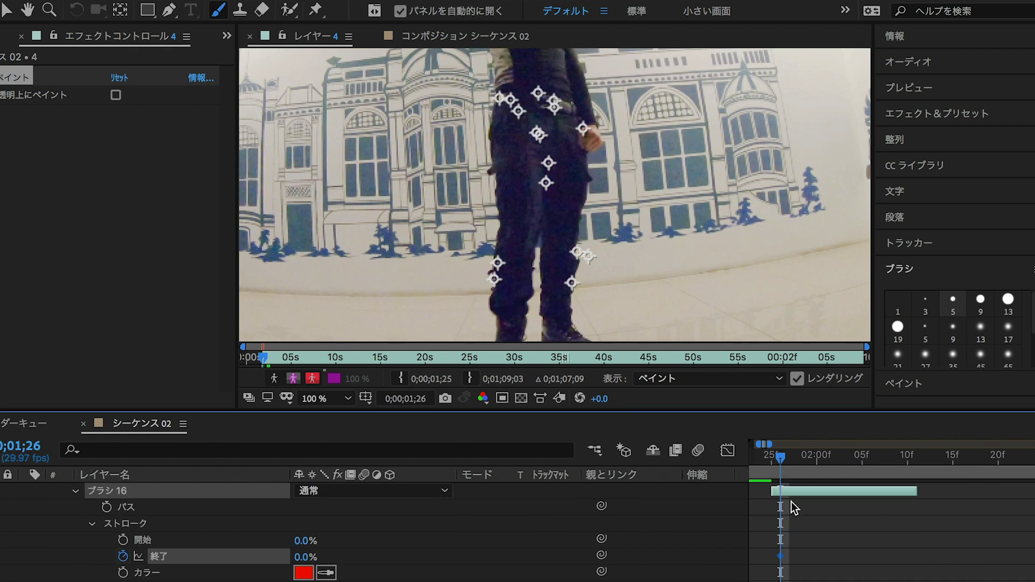
{"action": "scroll", "coordinate": [791, 506], "scroll_direction": "up", "scroll_amount": 1}
{"action": "left_click_drag", "start_coordinate": [780, 571], "coordinate": [773, 573]}
{"action": "left_click", "coordinate": [850, 574]}
Reveal layer 4's Position (位置) and Scale (スケール) properties for keyframing.
{"action": "scroll", "coordinate": [850, 574], "scroll_direction": "up", "scroll_amount": 4}
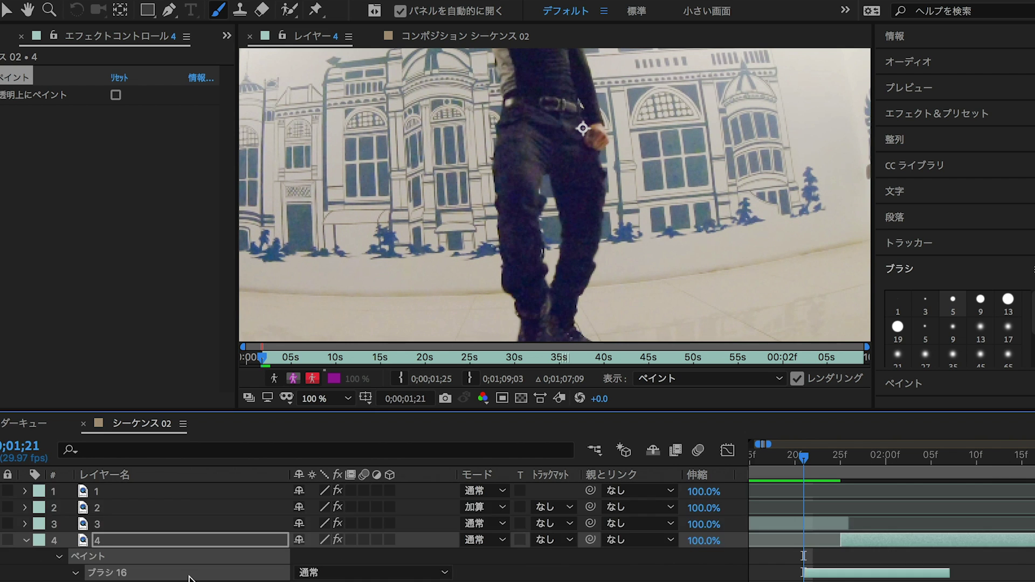
{"action": "scroll", "coordinate": [792, 566], "scroll_direction": "down", "scroll_amount": 4}
{"action": "scroll", "coordinate": [791, 565], "scroll_direction": "up", "scroll_amount": 4}
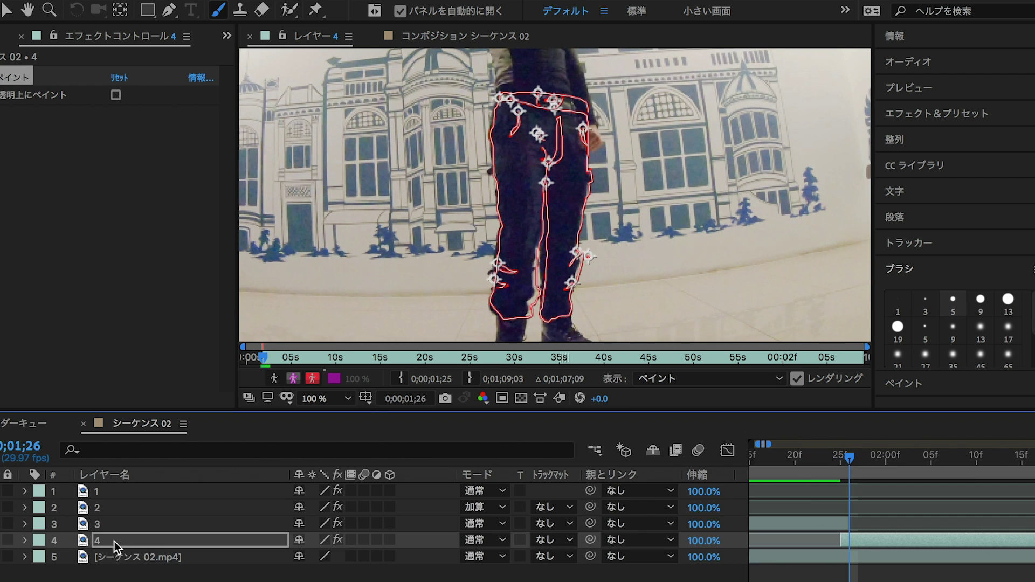
{"action": "key", "text": "p"}
{"action": "key", "text": "shift+p"}
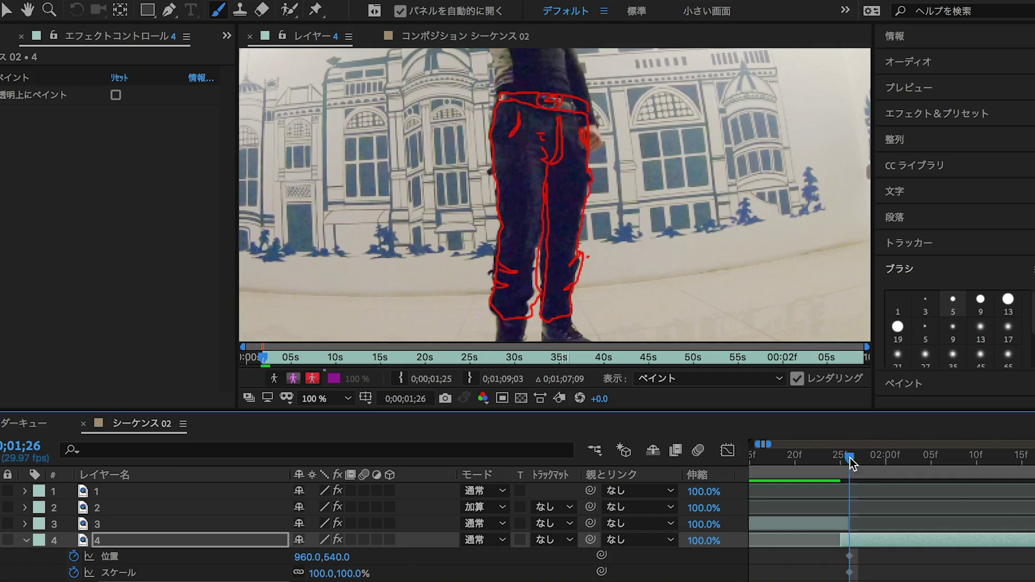